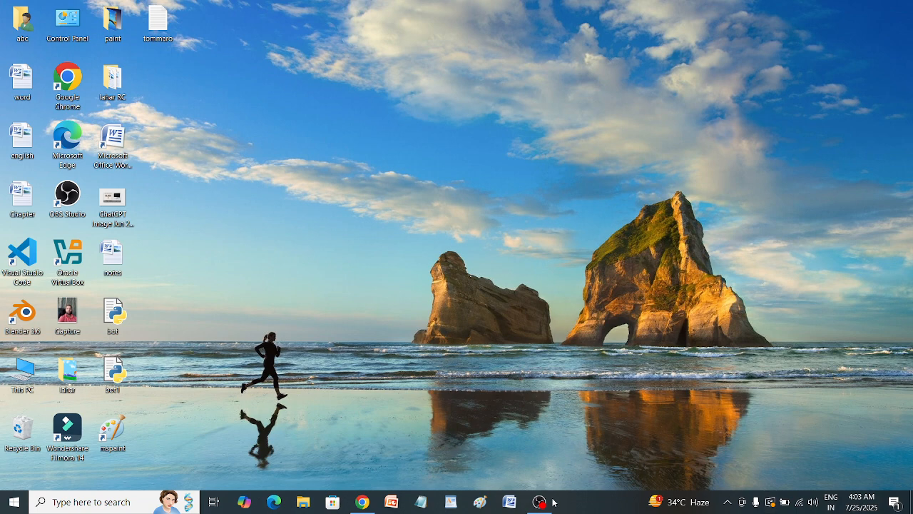
Step: Open Microsoft Word and generate sample paragraphs in the blank document with =rand()
left_click(510, 501)
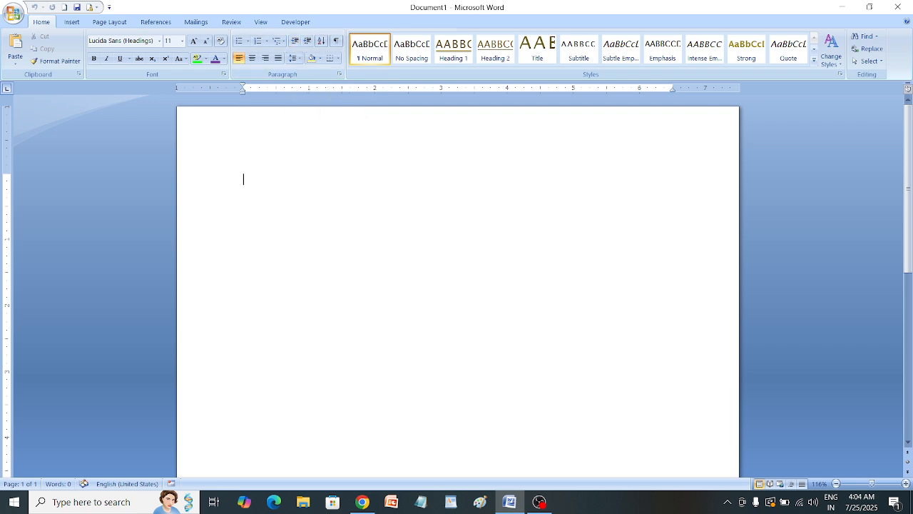
type("=rand()")
key("Return")
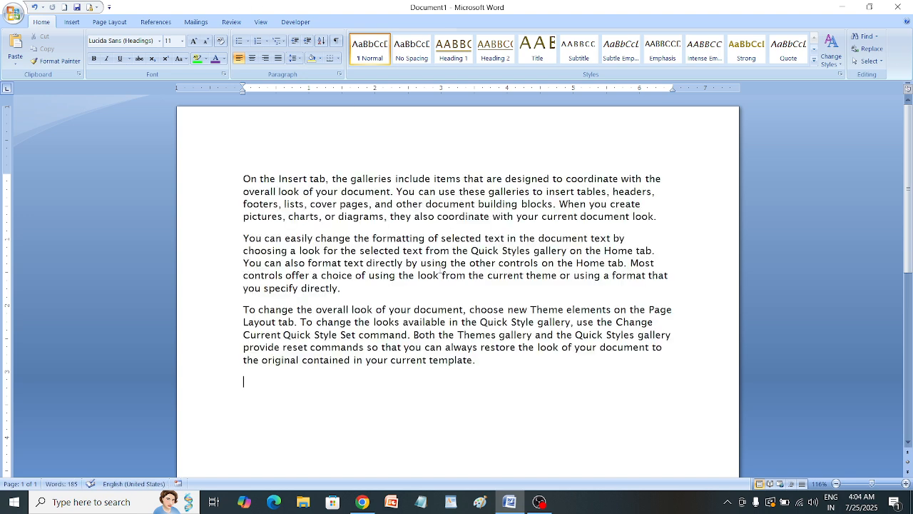
Step: Select all three sample paragraphs and increase their indent nine levels, to 4.5 inches
left_click_drag(479, 361, 221, 154)
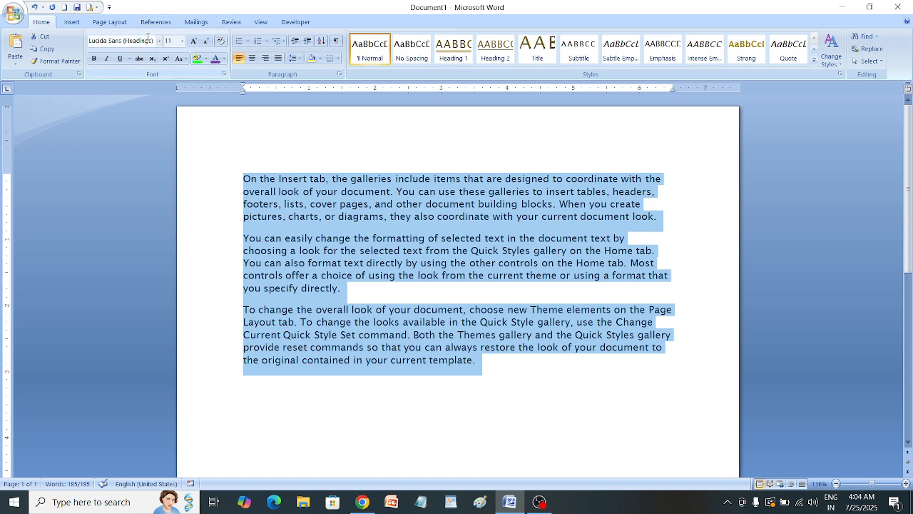
left_click(308, 41)
left_click(308, 41)
left_click(308, 42)
left_click(308, 41)
left_click(309, 42)
left_click(308, 41)
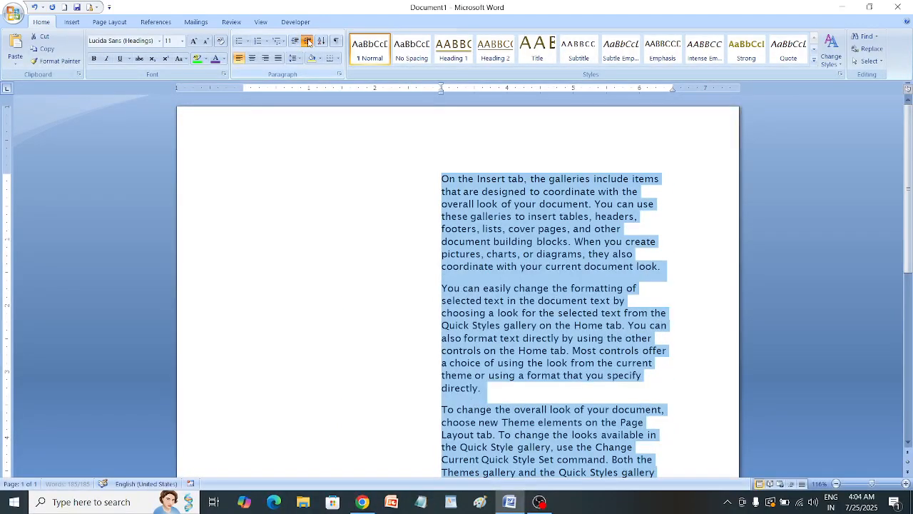
left_click(308, 42)
left_click(308, 42)
left_click(308, 42)
scroll(563, 244, "down", 10)
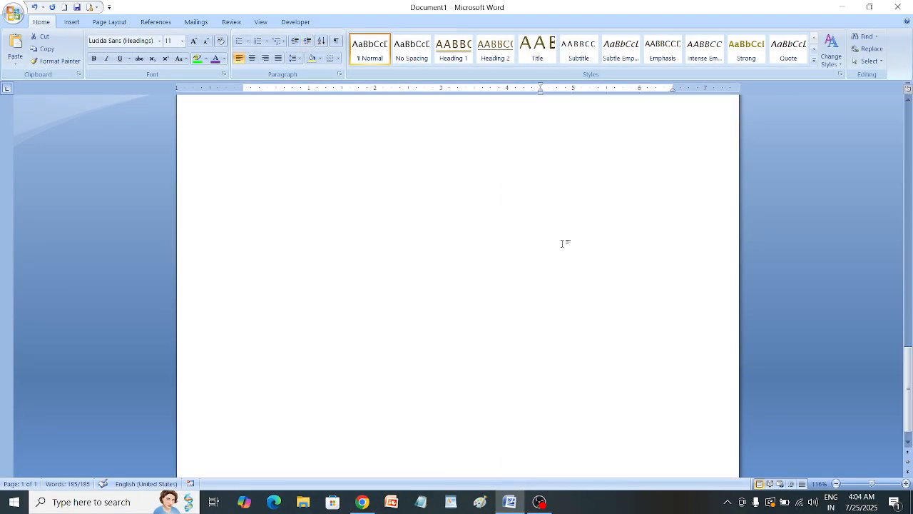
scroll(563, 244, "up", 12)
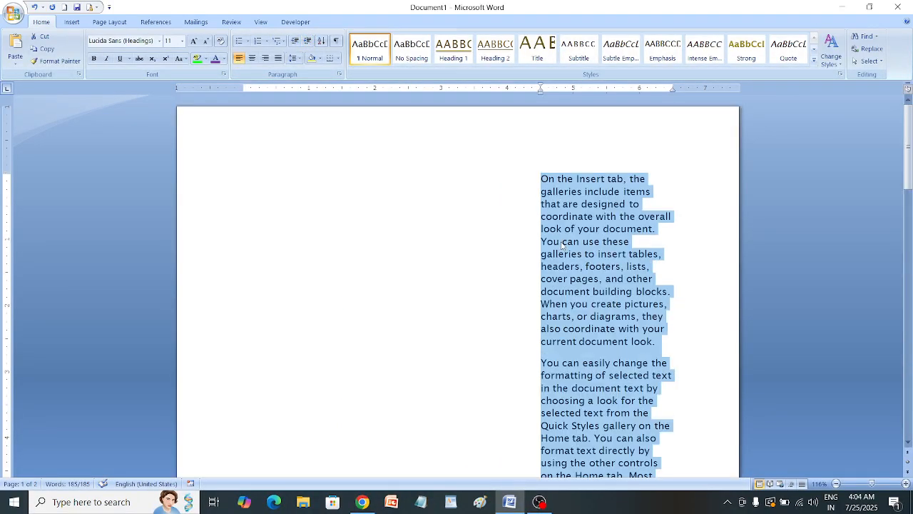
Step: Decrease the indent of the selected paragraphs nine levels, back to the page margin
left_click(295, 42)
left_click(295, 42)
left_click(294, 42)
left_click(294, 43)
left_click(295, 42)
left_click(295, 43)
left_click(295, 42)
left_click(295, 42)
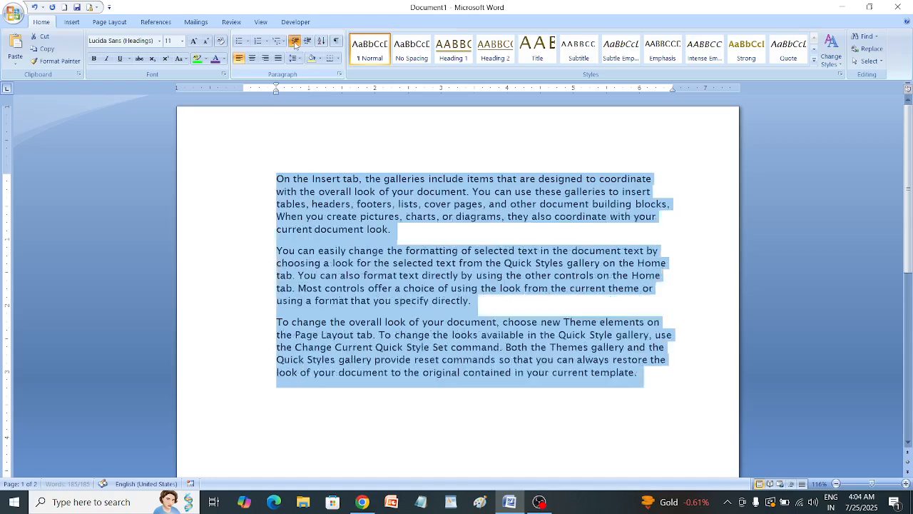
left_click(294, 42)
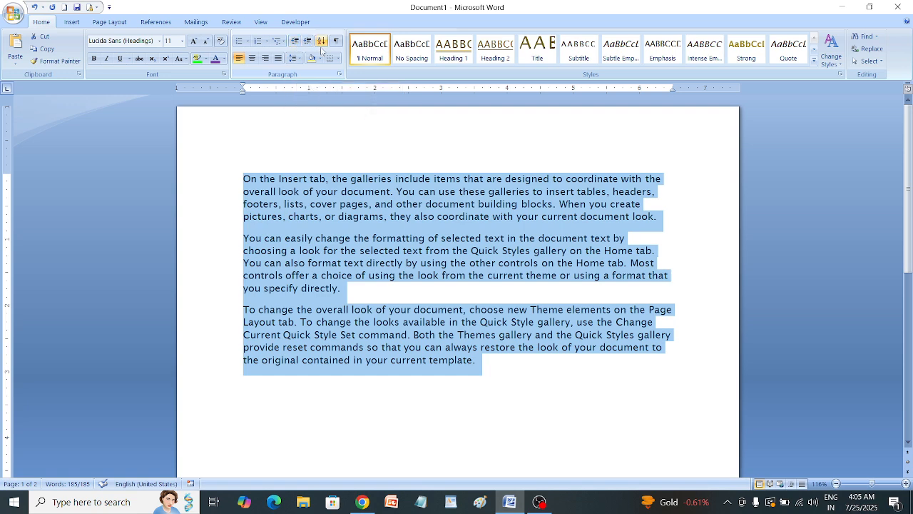
Step: Delete the selected paragraphs, undo the deletion, and place the cursor at the end of the last paragraph
key("Delete")
key("ctrl+z")
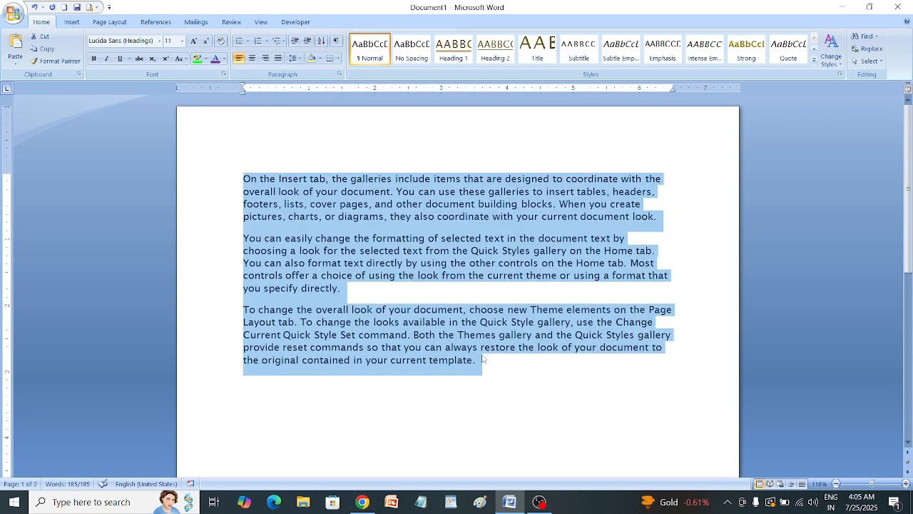
left_click(494, 386)
key("BackSpace")
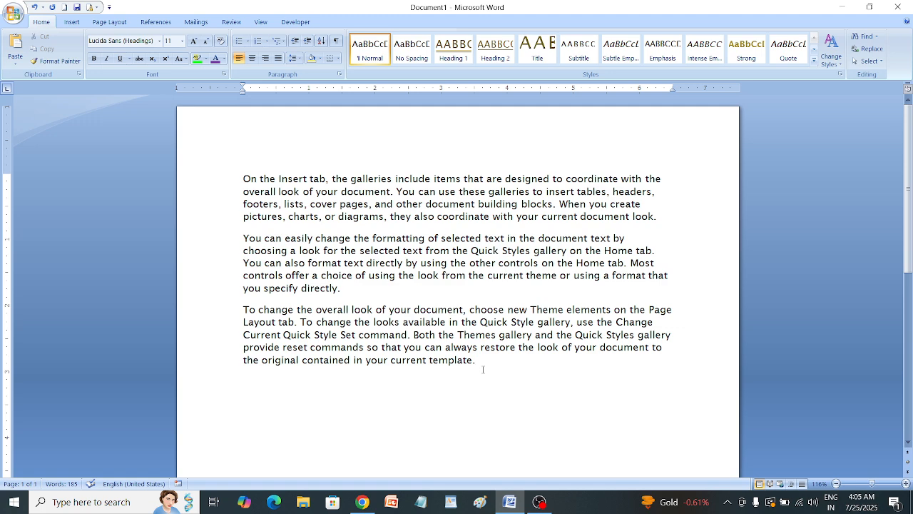
Step: Enter a trial name below the last paragraph and erase it, back to "temp" in the paragraph's final word
key("Return")
type("mukes")
type("h")
key("BackSpace")
key("BackSpace")
key("BackSpace")
key("BackSpace")
key("BackSpace")
key("BackSpace")
key("BackSpace")
key("BackSpace")
key("BackSpace")
key("BackSpace")
key("BackSpace")
key("BackSpace")
Step: List four first names starting with A, B, C and D on separate lines below the last paragraph
key("Return")
type("aru")
type("n")
type(" bhum")
type("ika")
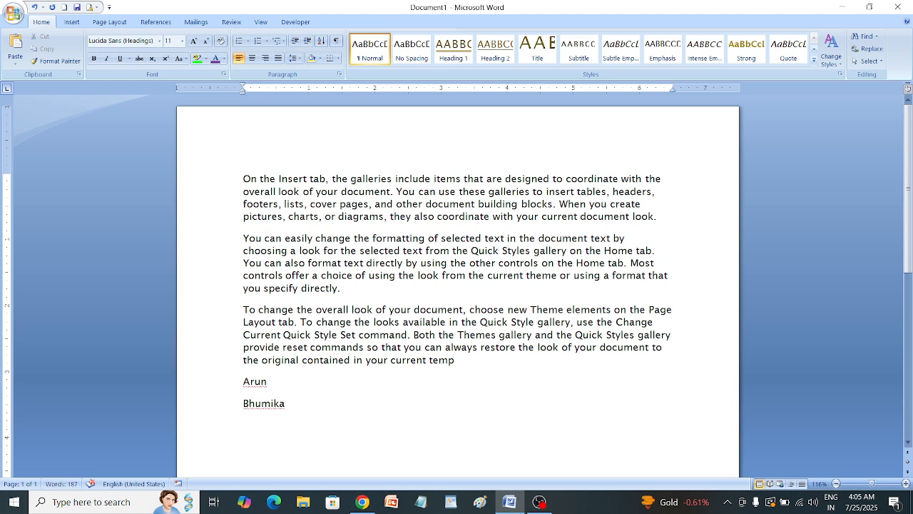
type(" cheetan")
key("Return")
type("dolly")
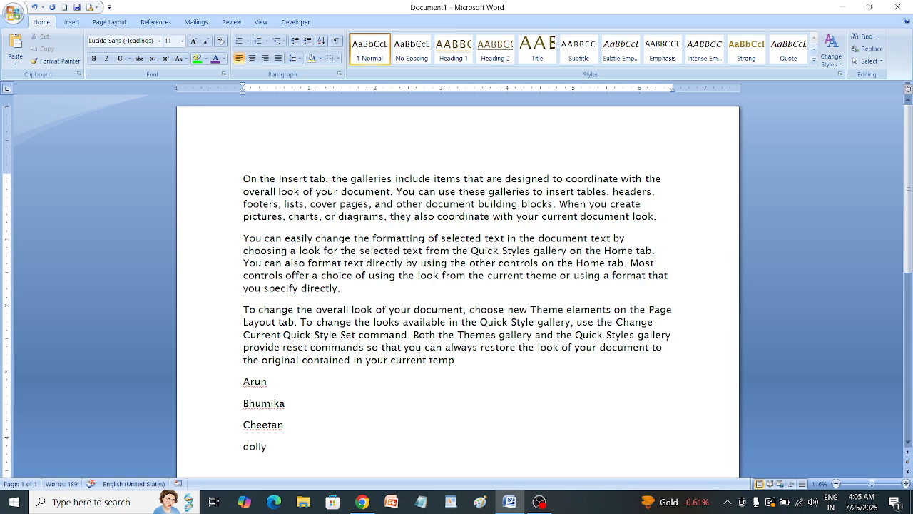
key("Return")
key("ctrl+Return")
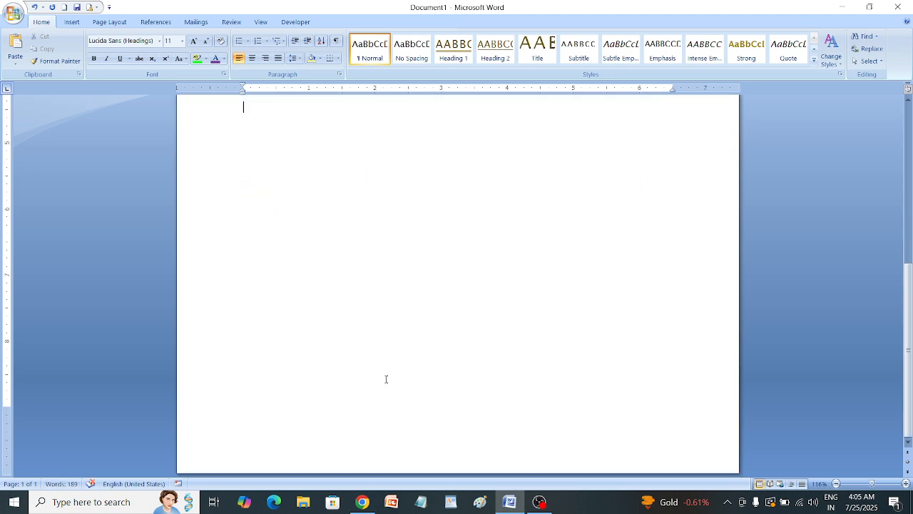
key("ctrl+z")
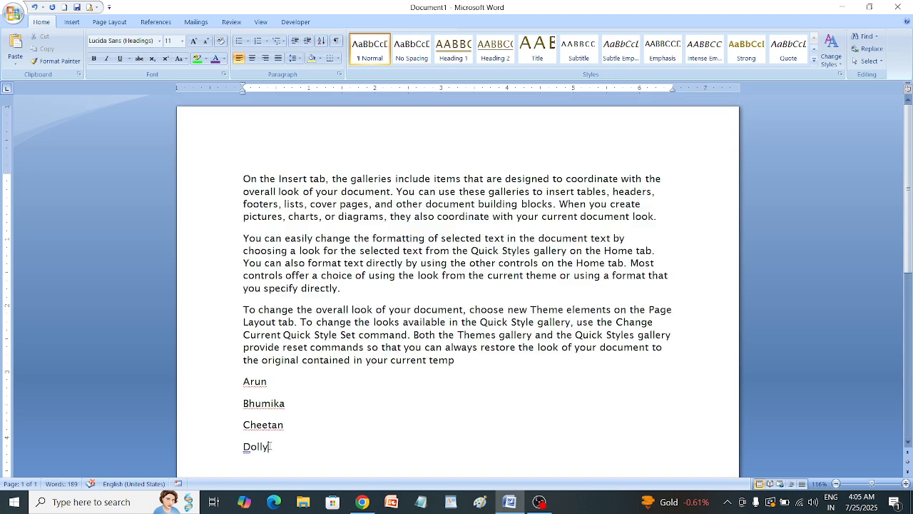
Step: Move the fourth name to its own line directly below the first name and remove the extra blank line
left_click_drag(271, 447, 227, 445)
key("ctrl+c")
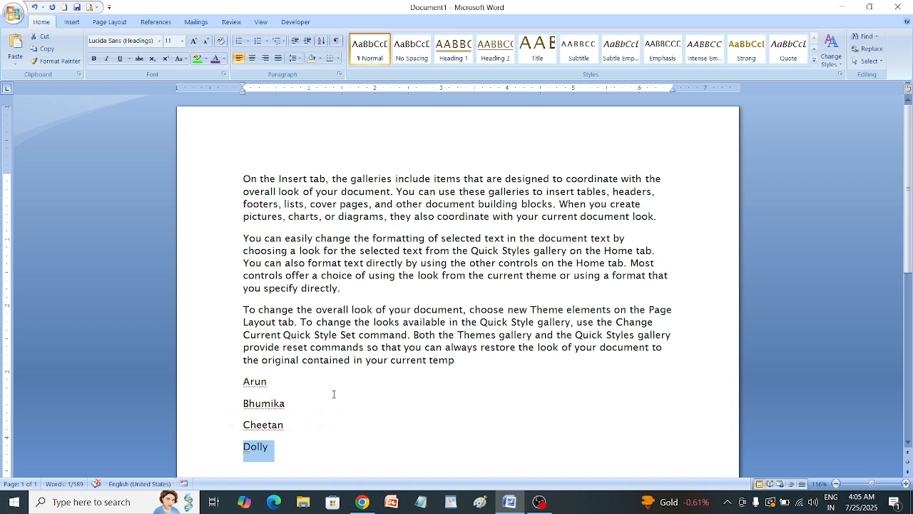
key("BackSpace")
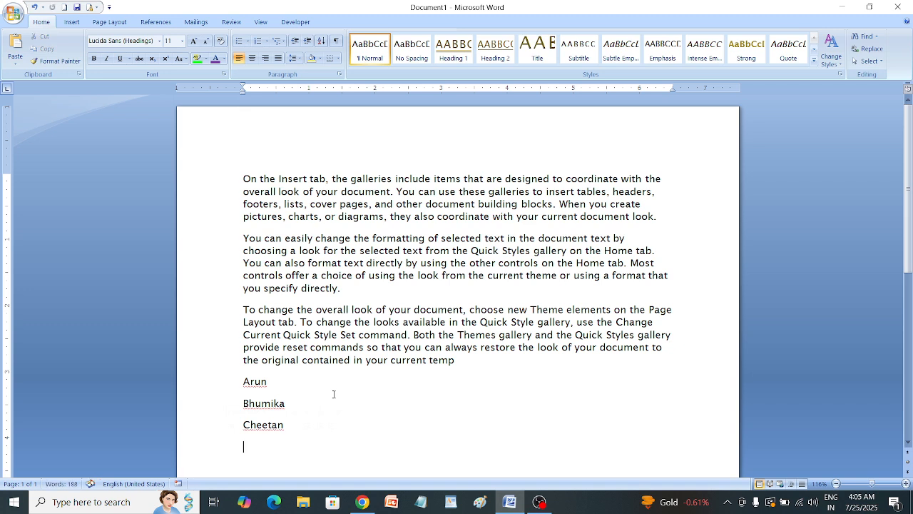
left_click(287, 383)
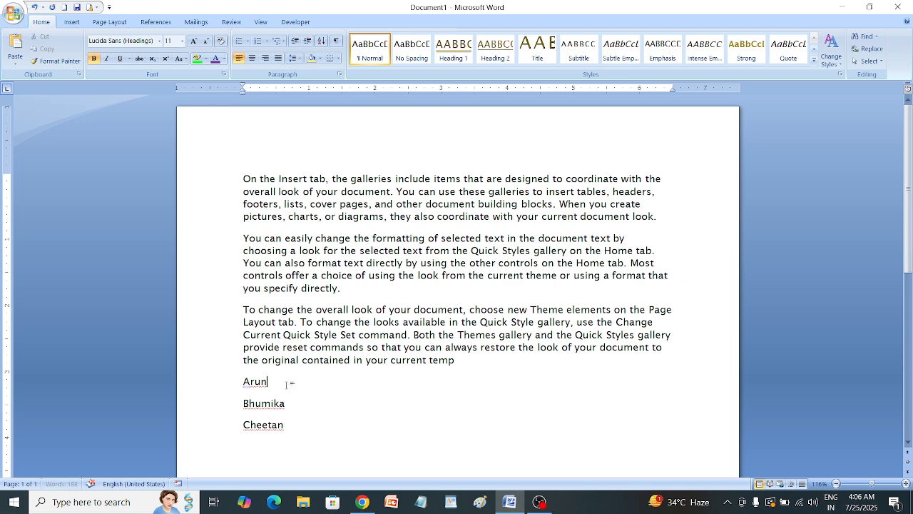
key("ctrl+v")
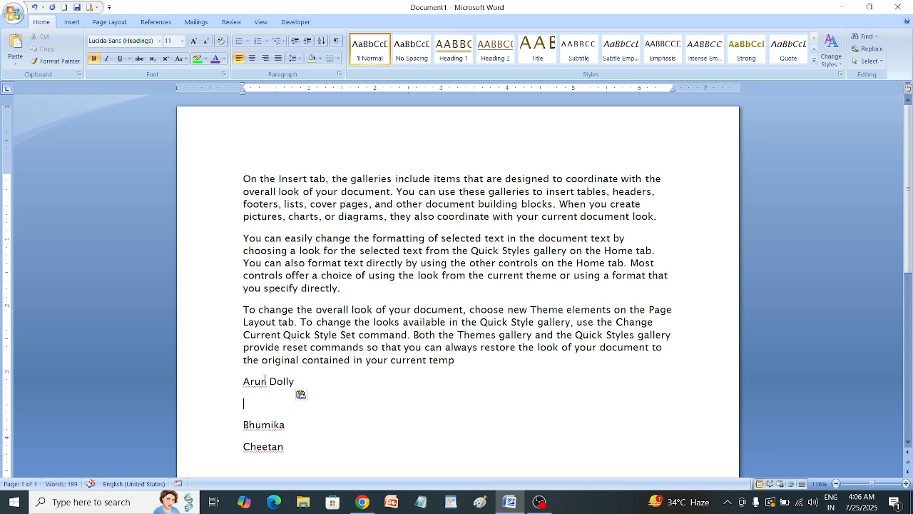
left_click(269, 383)
key("Return")
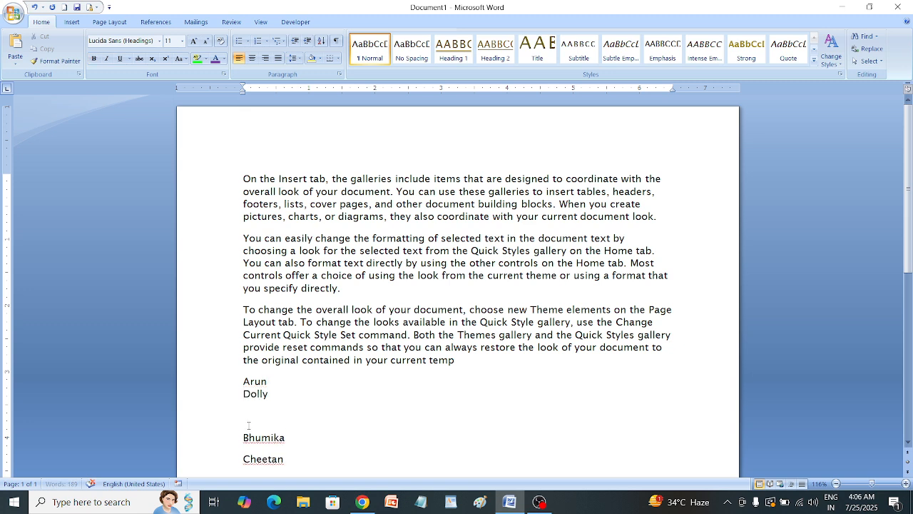
key("ctrl+b")
left_click(247, 415)
key("BackSpace")
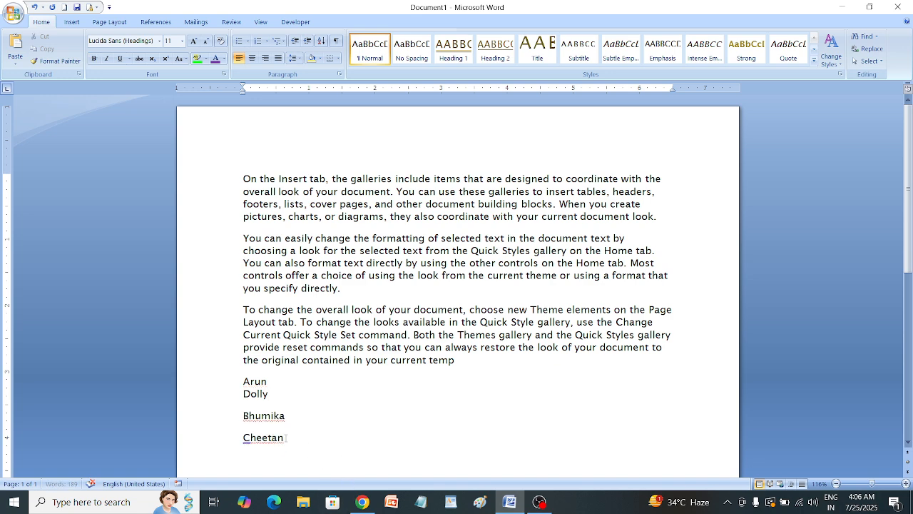
Step: Move the last name in the list, starting with C, to the top of the list
left_click_drag(291, 433, 245, 438)
key("ctrl+c")
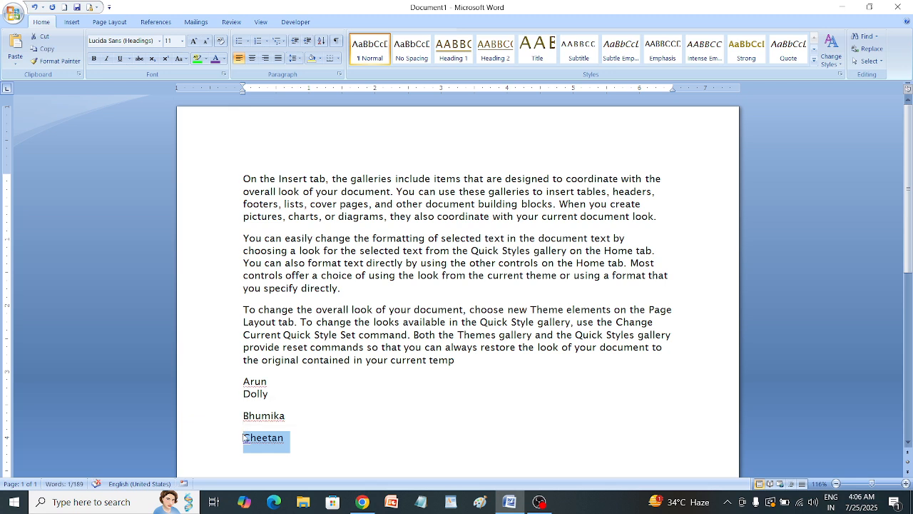
key("Delete")
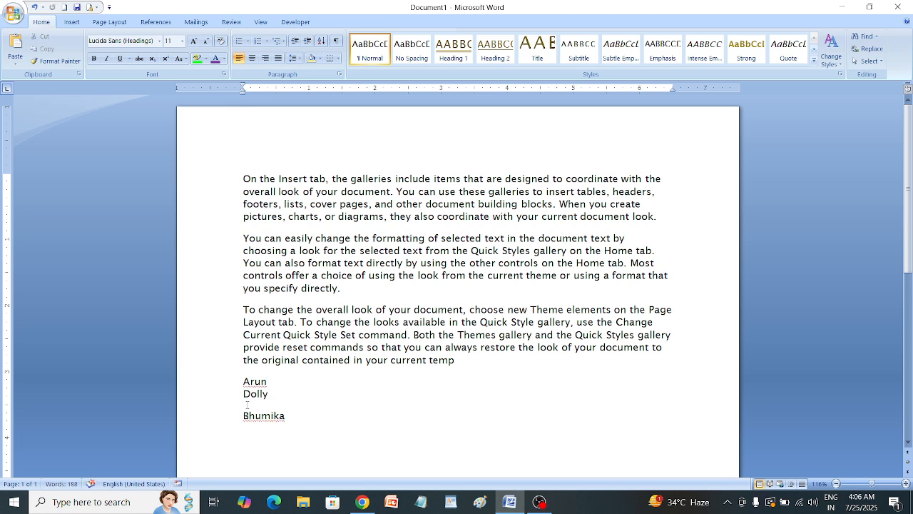
left_click(268, 383)
left_click_drag(268, 383, 241, 373)
left_click(244, 380)
key("ctrl+v")
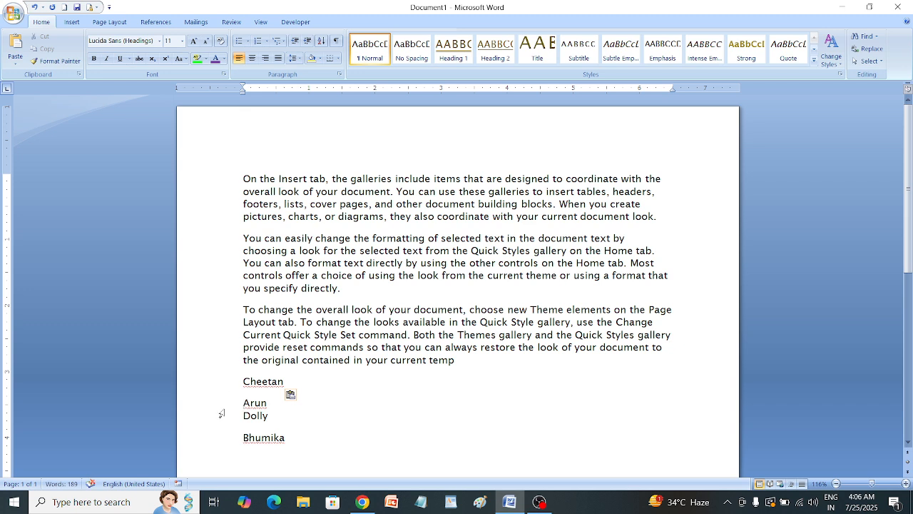
Step: Make the name starting with D its own paragraph and remove the leftover line break above it
left_click(242, 415)
key("Return")
left_click(243, 416)
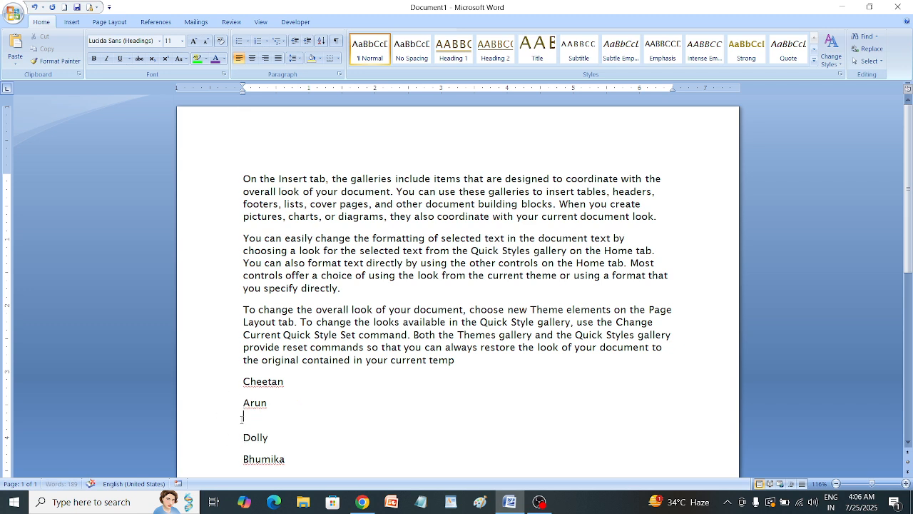
key("BackSpace")
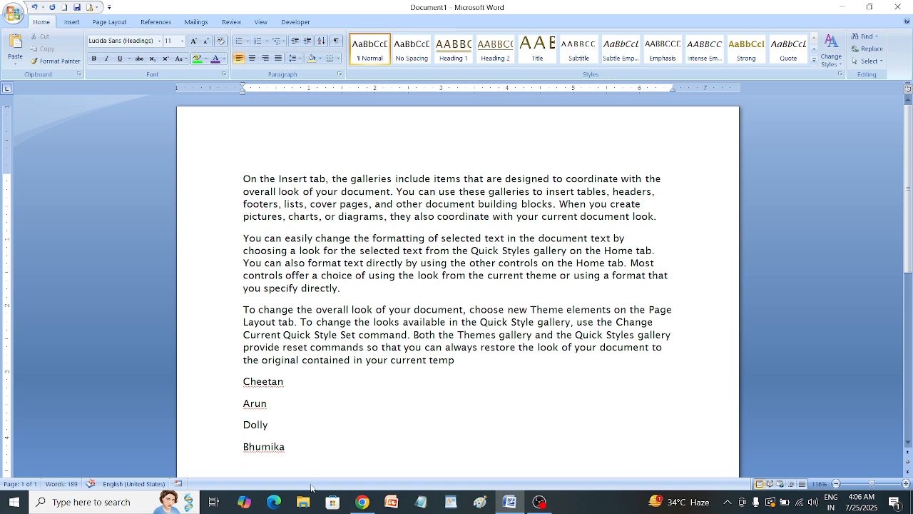
Step: Select the four names and sort them by Paragraphs as Text in Descending order
scroll(330, 396, "down", 5)
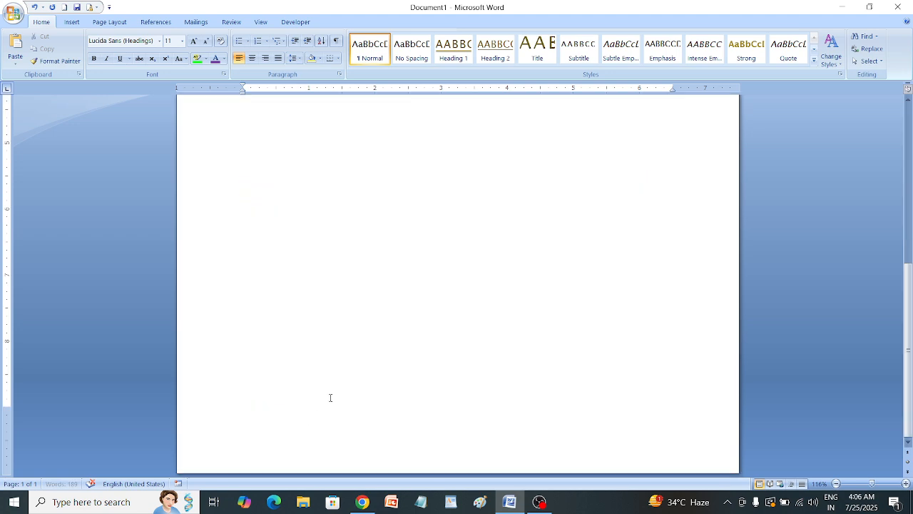
scroll(330, 396, "up", 5)
scroll(439, 327, "down", 3)
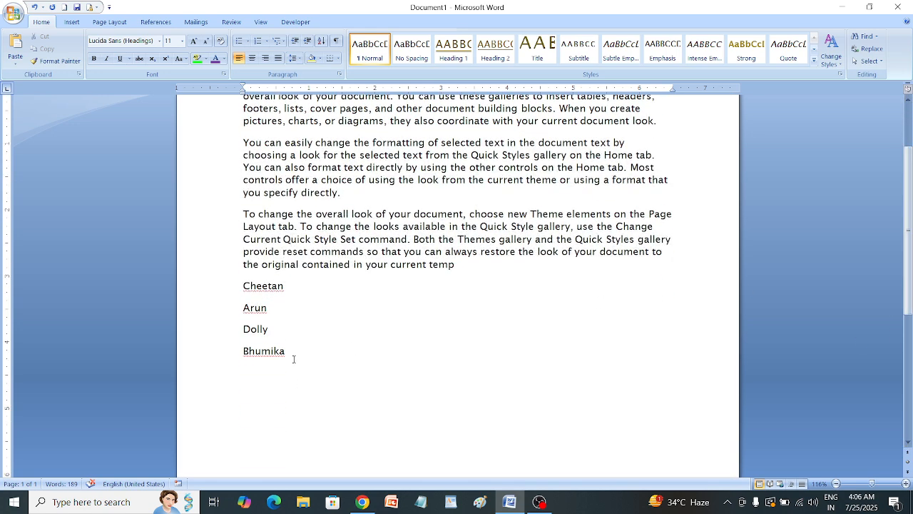
left_click_drag(293, 359, 227, 260)
left_click_drag(324, 362, 246, 293)
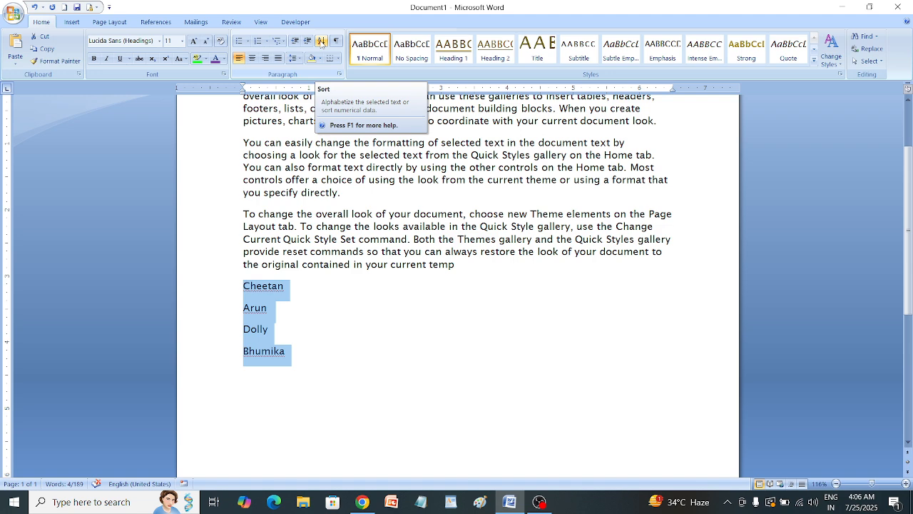
left_click(321, 42)
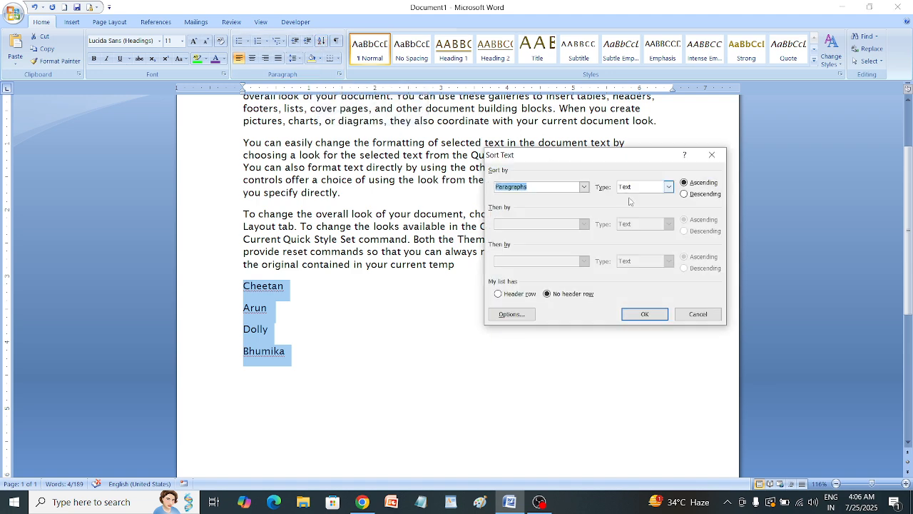
left_click_drag(640, 154, 542, 112)
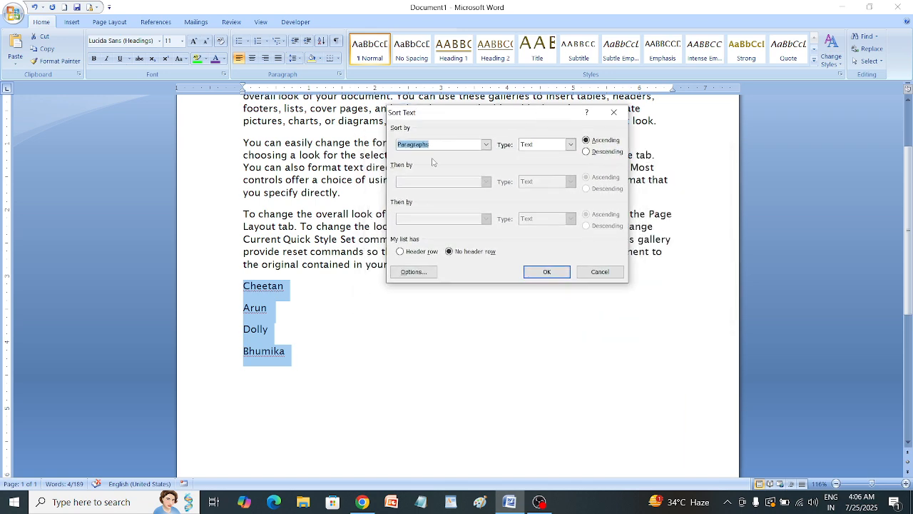
left_click(571, 146)
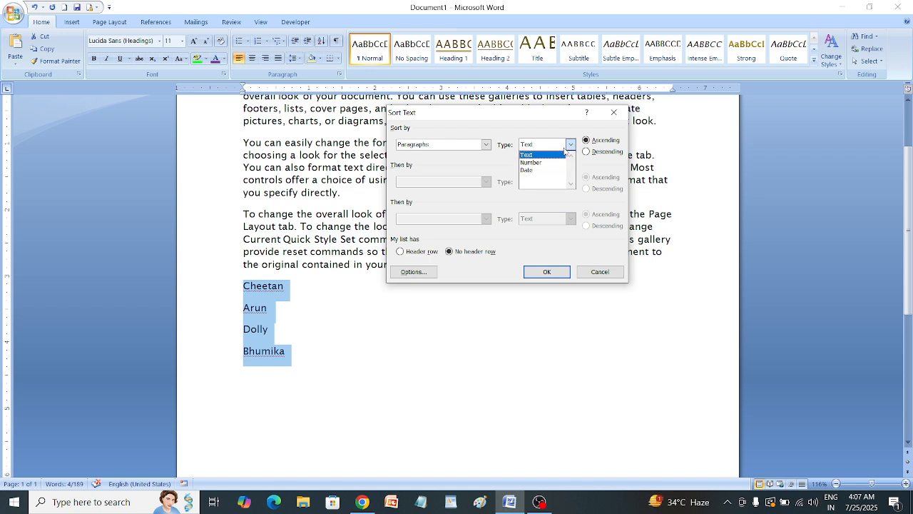
left_click(567, 153)
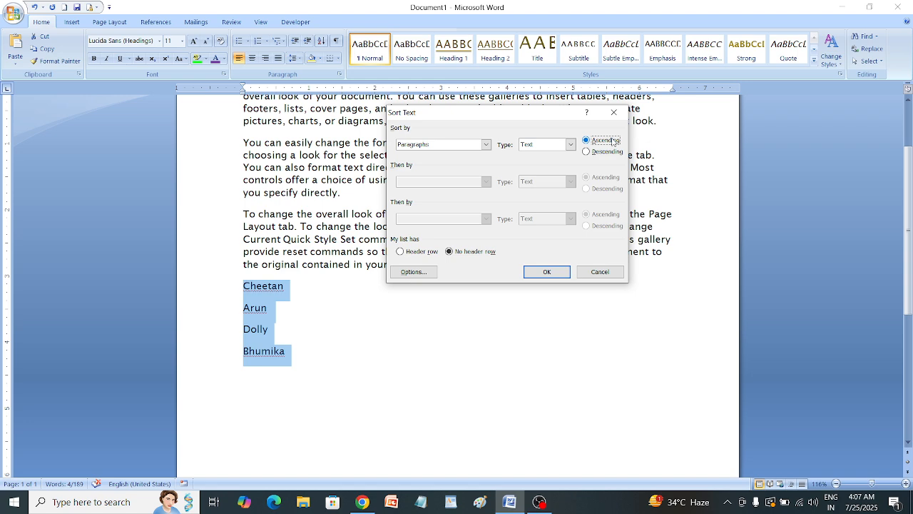
left_click(586, 152)
left_click(560, 270)
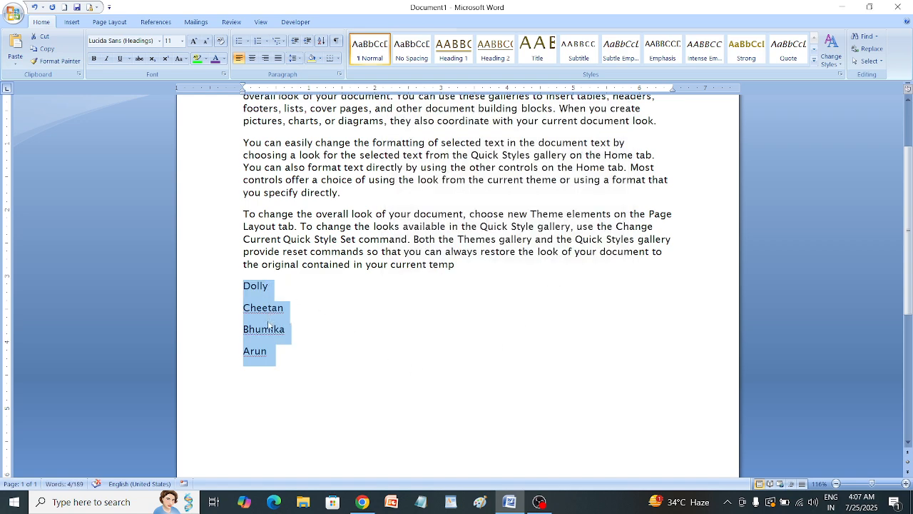
Step: Sort the selected four names again in Ascending order
left_click(321, 40)
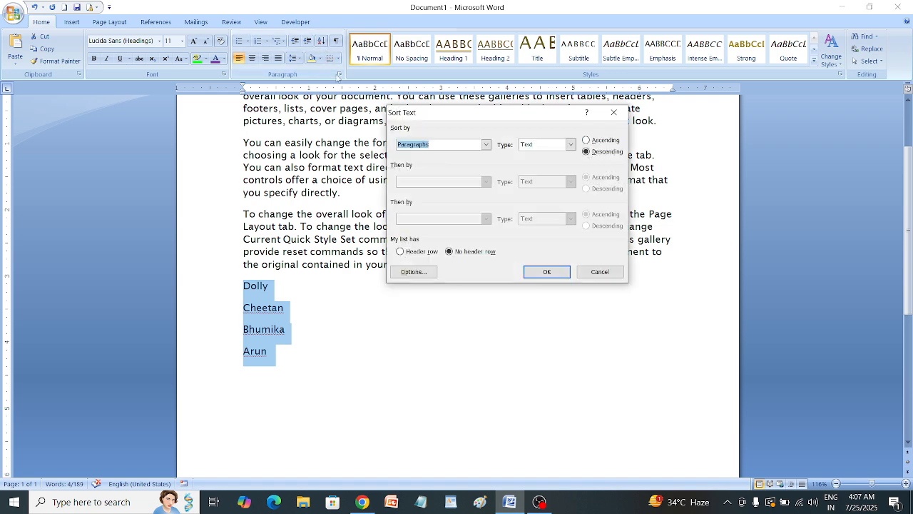
left_click(586, 141)
left_click(547, 271)
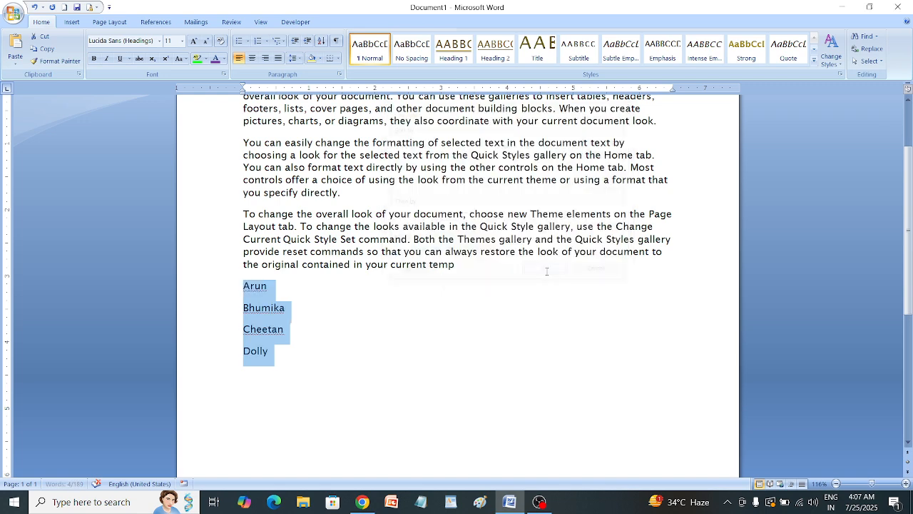
Step: Add the numbers 1, 5, 8 and 2 on separate lines below the list of names
left_click(281, 356)
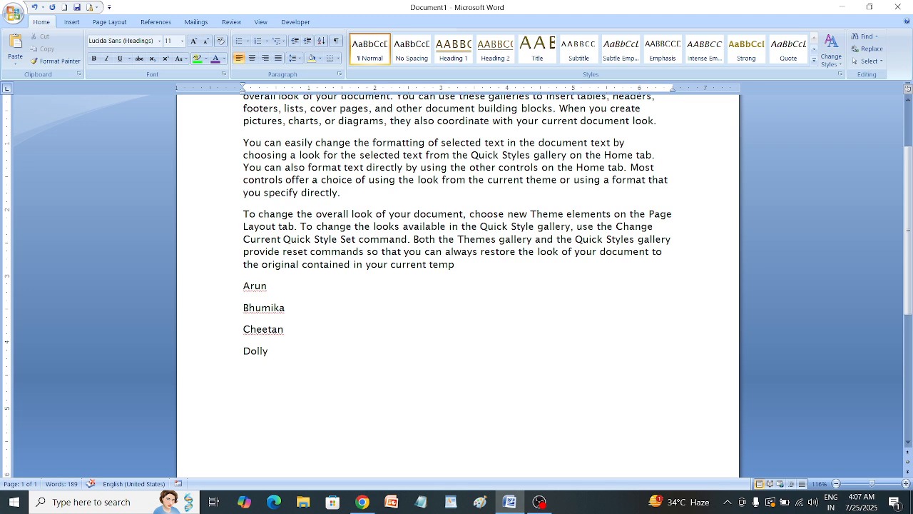
type("1")
key("Return")
type("5")
key("Return")
type("8")
key("Return")
type("1")
key("BackSpace")
type("2")
Step: Select the four numbers and sort them by Paragraphs as Number in Descending order
left_click_drag(265, 435, 245, 367)
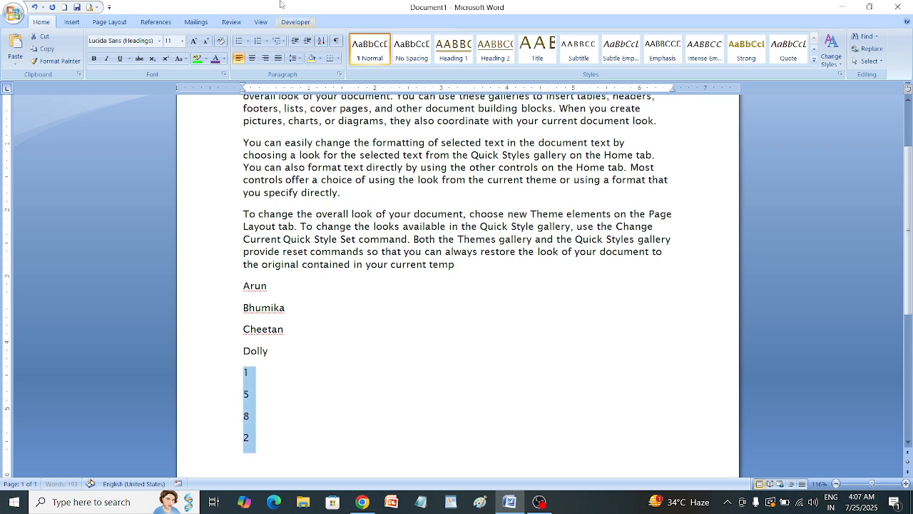
left_click(321, 40)
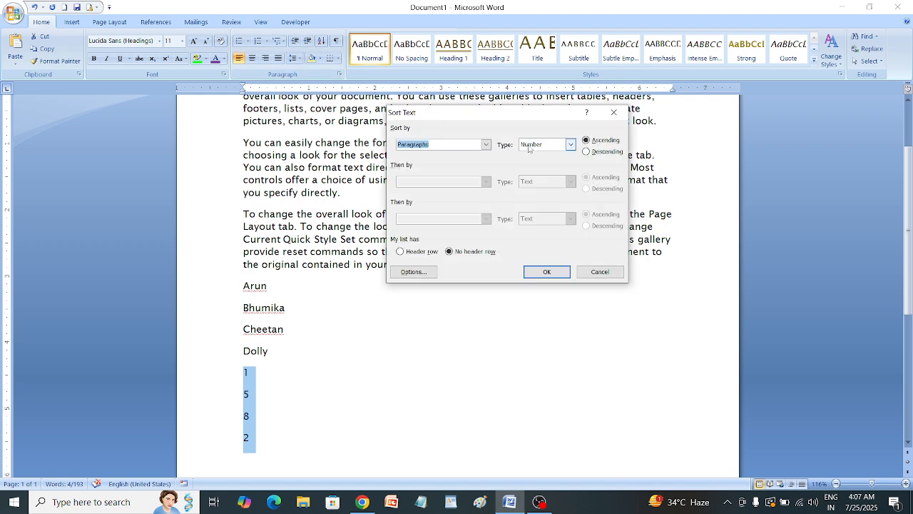
left_click(600, 151)
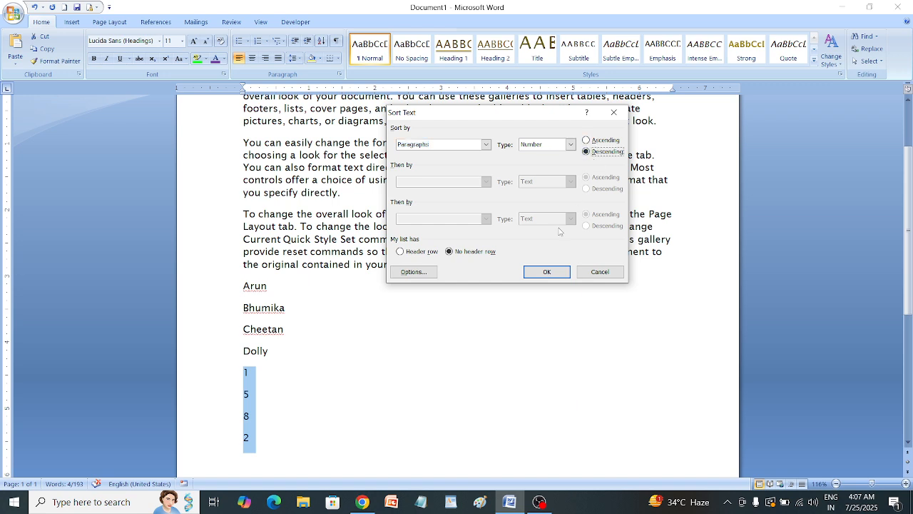
left_click(542, 272)
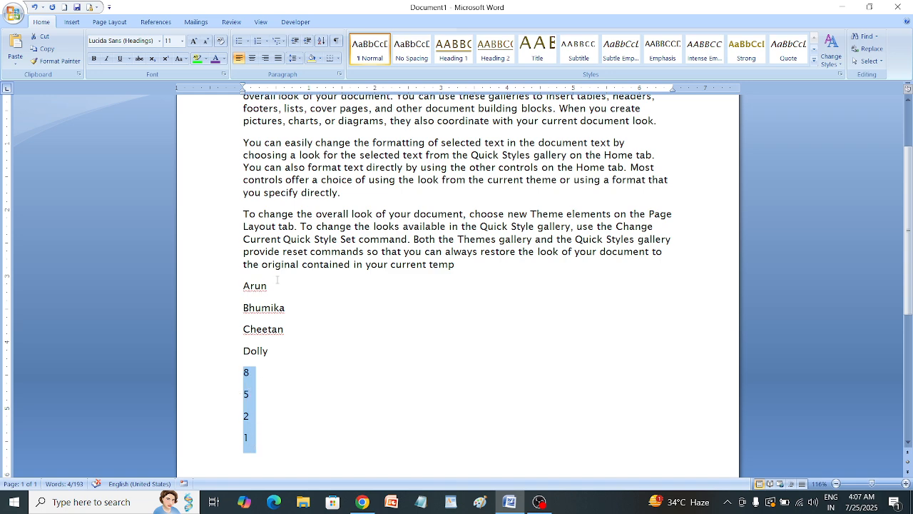
Step: Sort the selected four numbers again in Ascending order
left_click(320, 41)
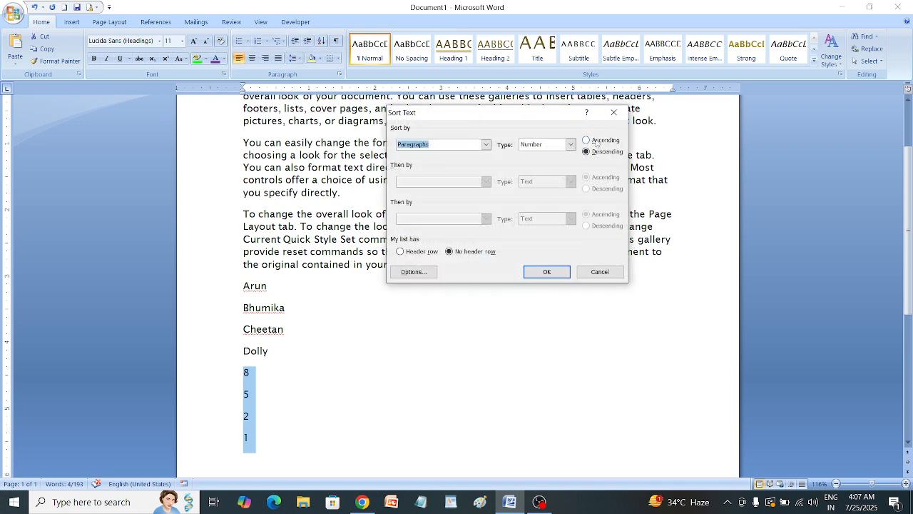
left_click(596, 141)
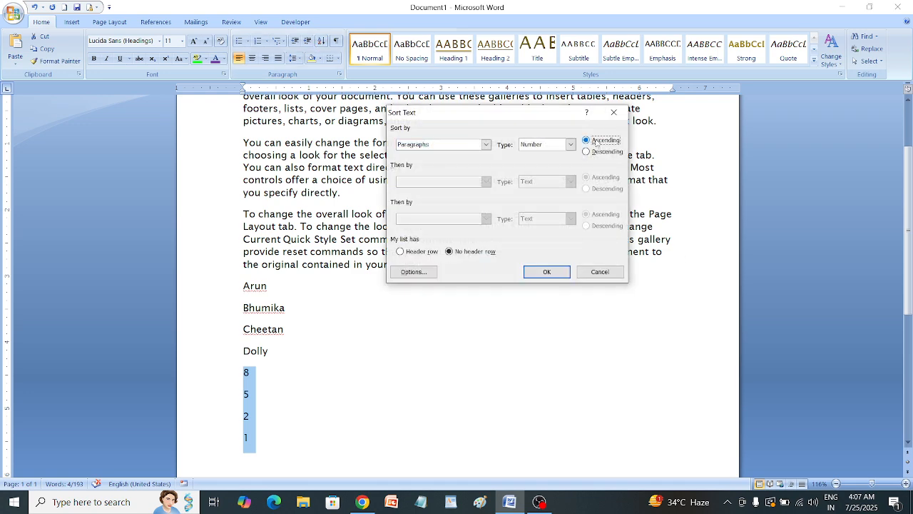
left_click(547, 272)
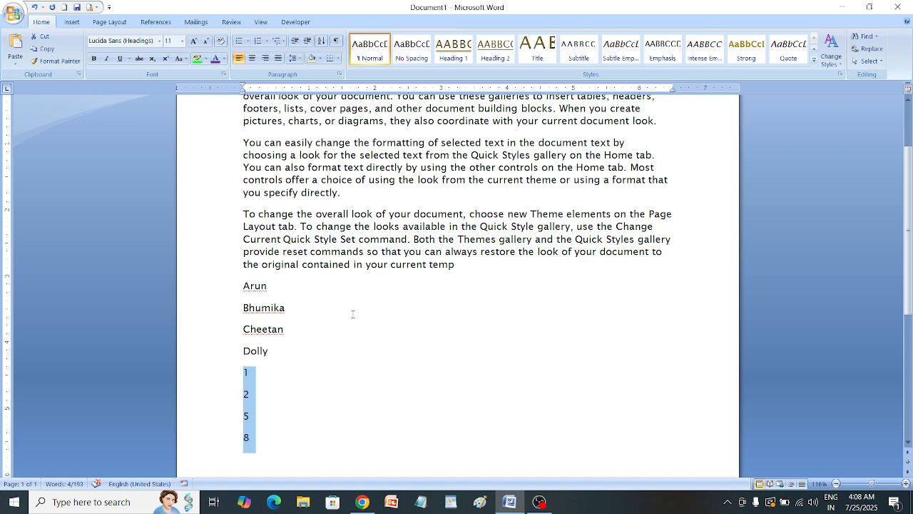
Step: Select the three sample paragraphs, show the hidden formatting symbols and examine the space and paragraph marks in the text
scroll(354, 302, "down", 6)
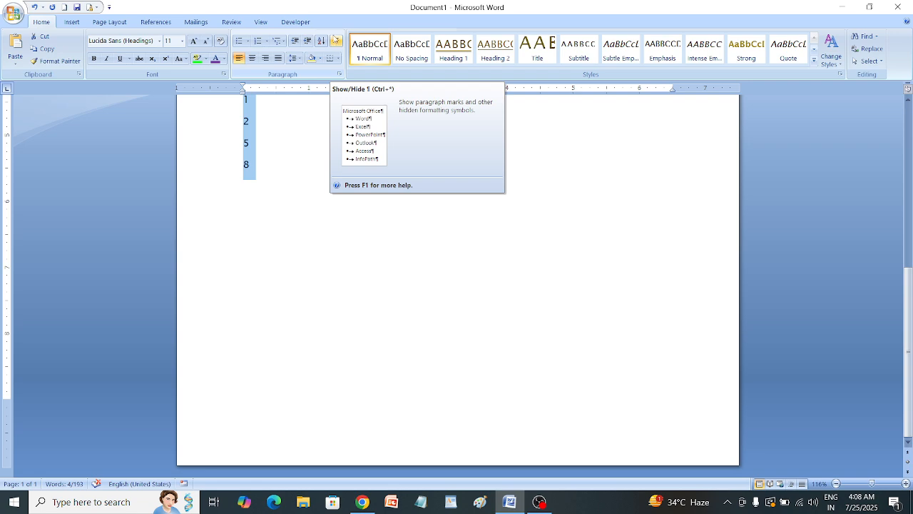
scroll(289, 202, "up", 10)
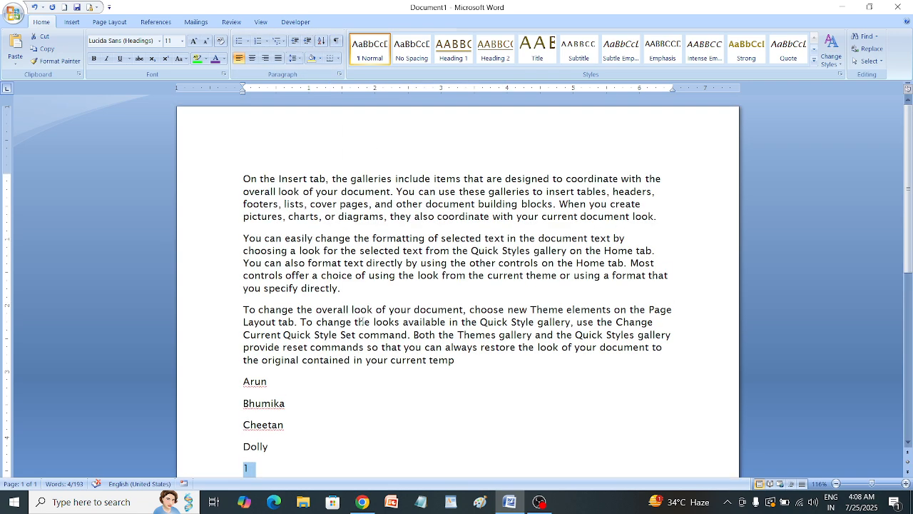
left_click_drag(455, 360, 235, 119)
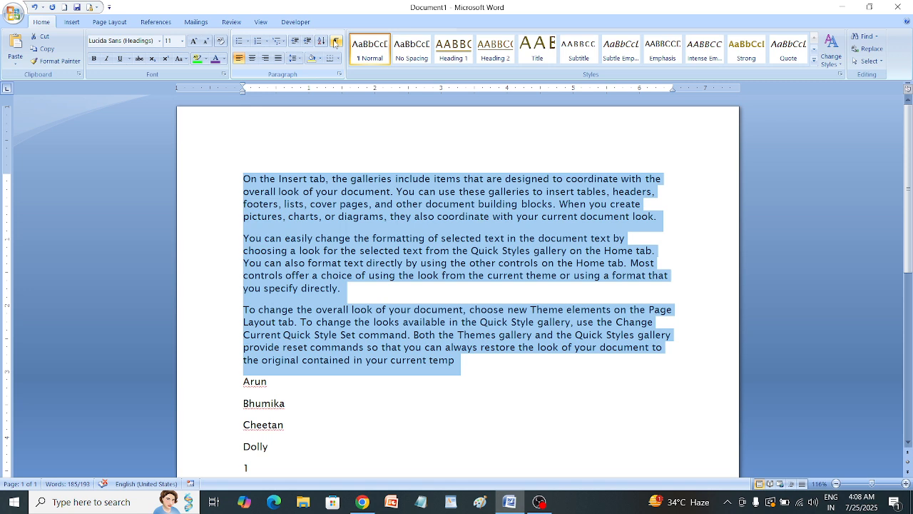
left_click(335, 43)
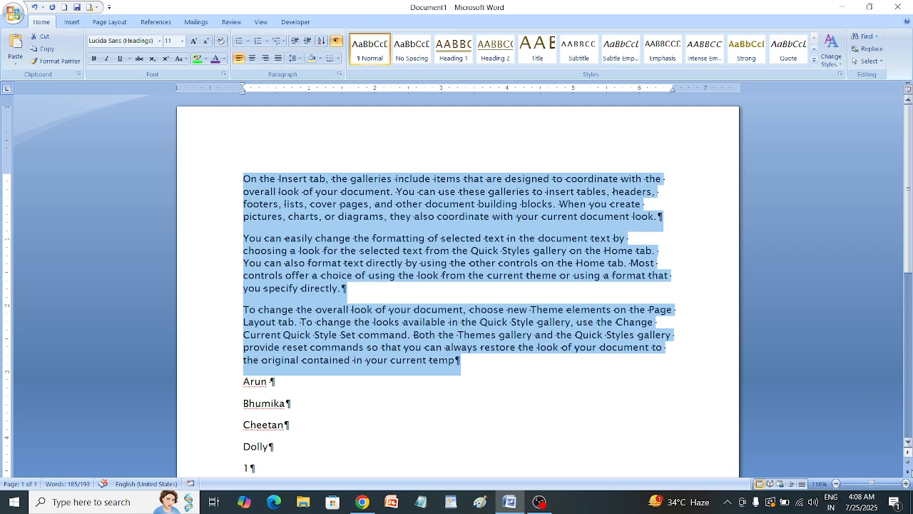
mouse_move(872, 485)
left_mouse_down()
mouse_move(850, 486)
mouse_move(889, 486)
left_mouse_up()
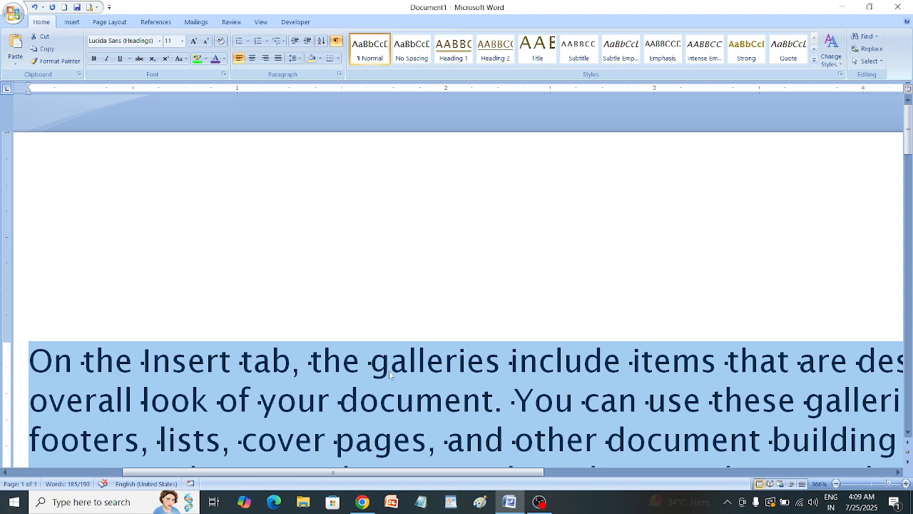
scroll(508, 377, "down", 3)
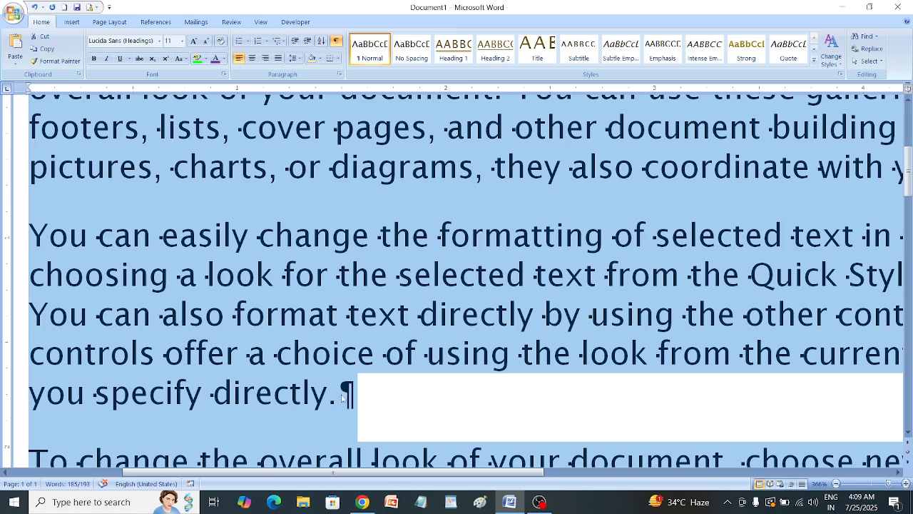
scroll(423, 364, "up", 3)
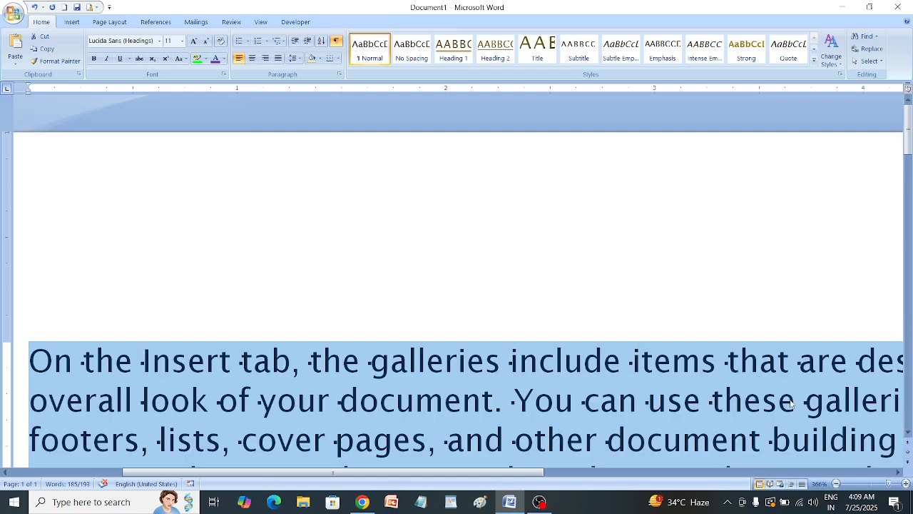
Step: Hide the formatting symbols again and justify the three sample paragraphs
left_click(875, 484)
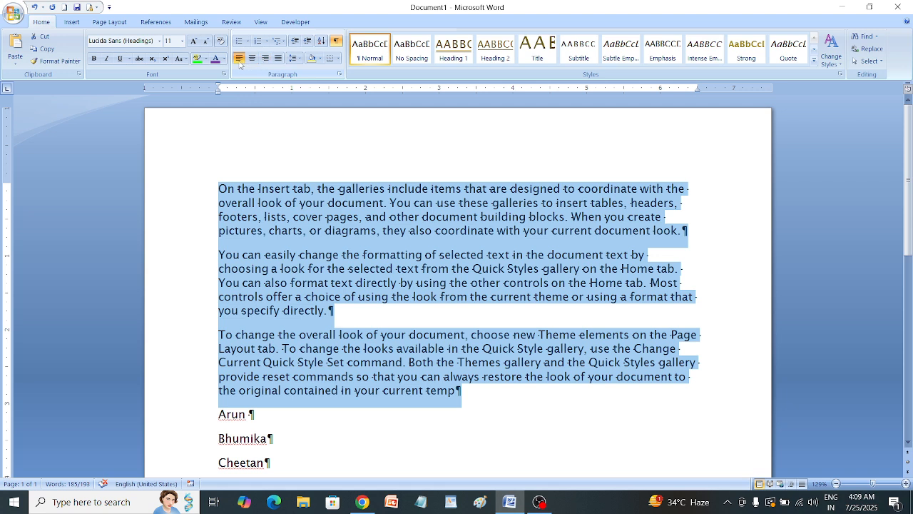
left_click(336, 42)
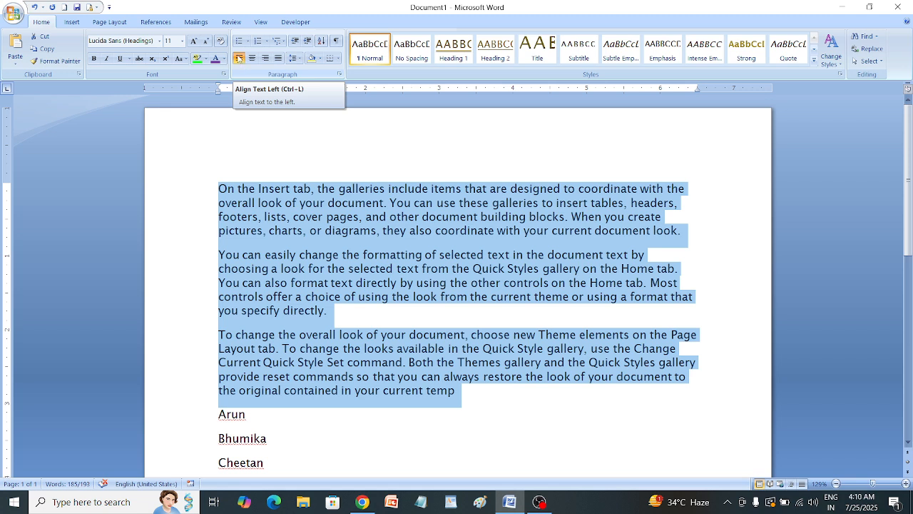
key("ctrl+j")
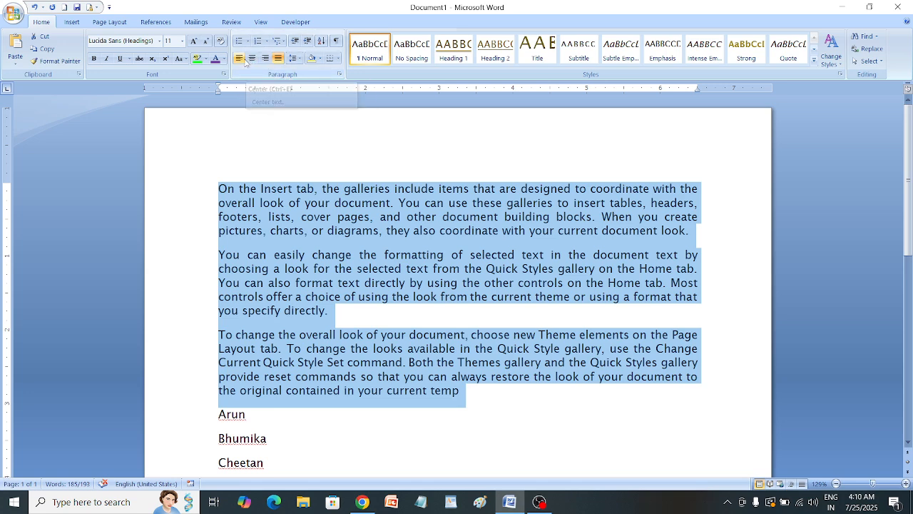
left_click(436, 186)
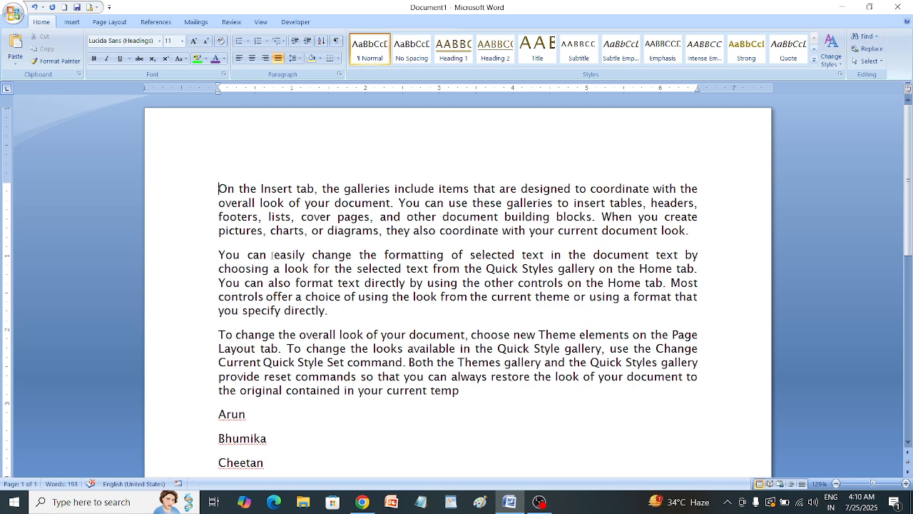
Step: Try center, right and left alignment on the second name in the list, finishing with it centered
scroll(371, 392, "down", 3)
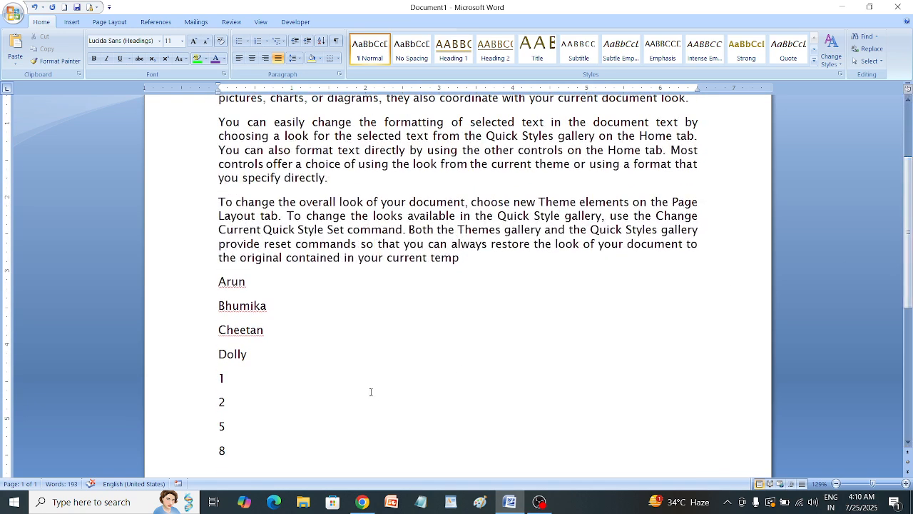
left_click_drag(291, 300, 197, 309)
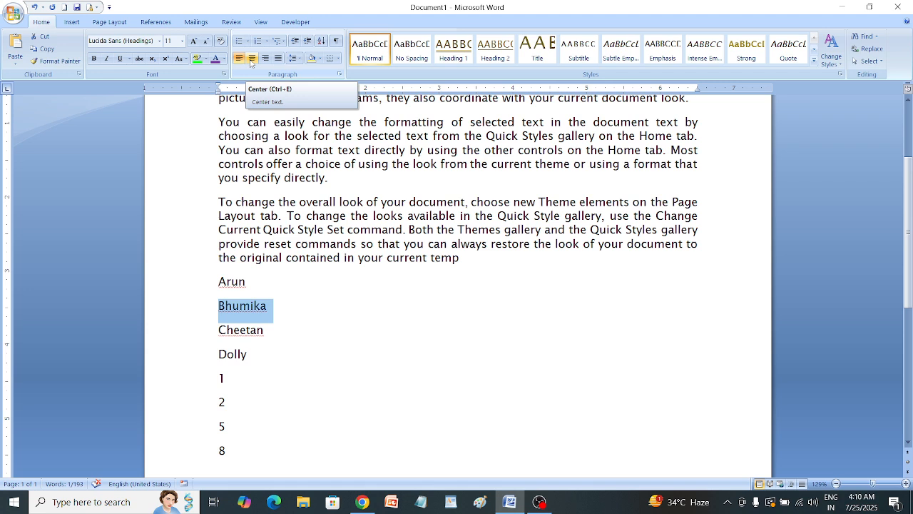
left_click(252, 61)
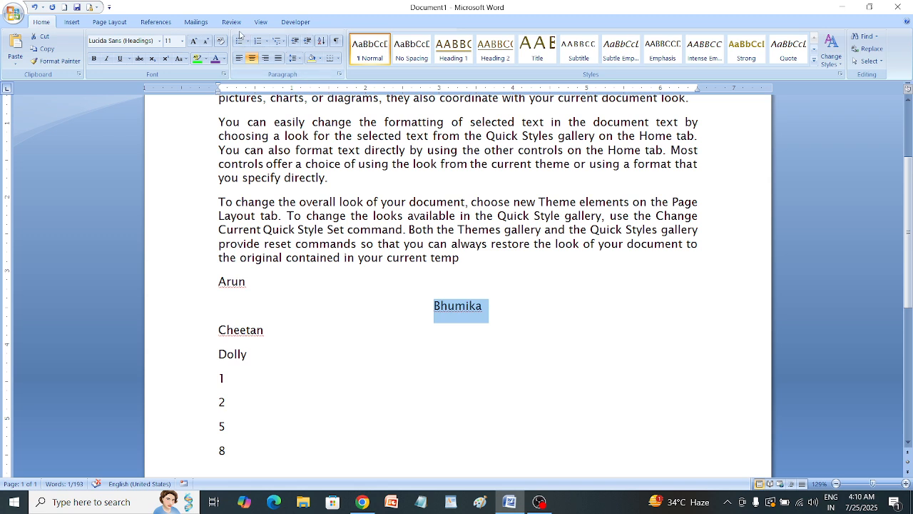
left_click(265, 59)
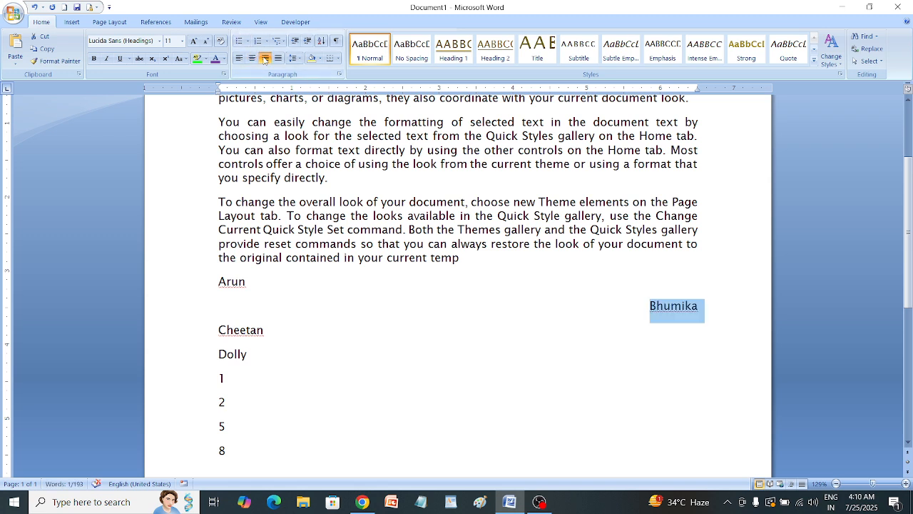
left_click(241, 60)
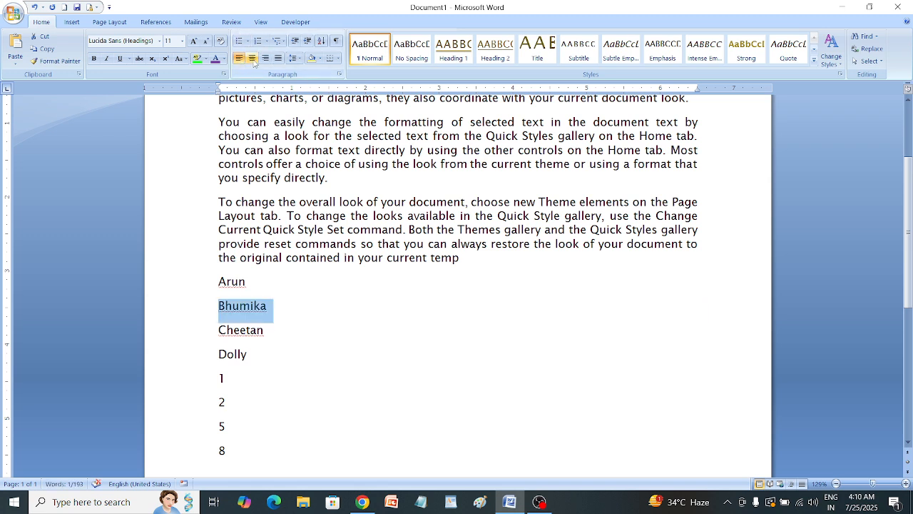
left_click(251, 60)
Step: Select the three sample paragraphs and align them to the left
scroll(448, 115, "up", 3)
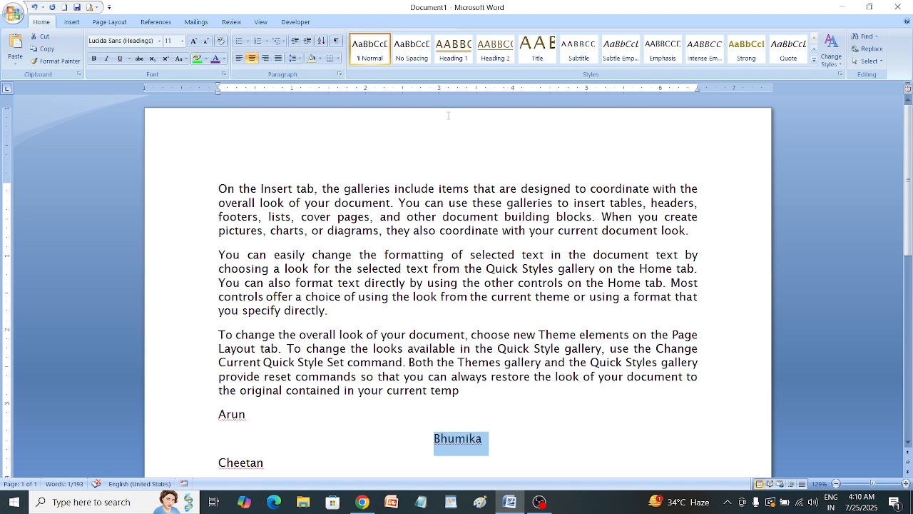
left_click_drag(468, 392, 176, 155)
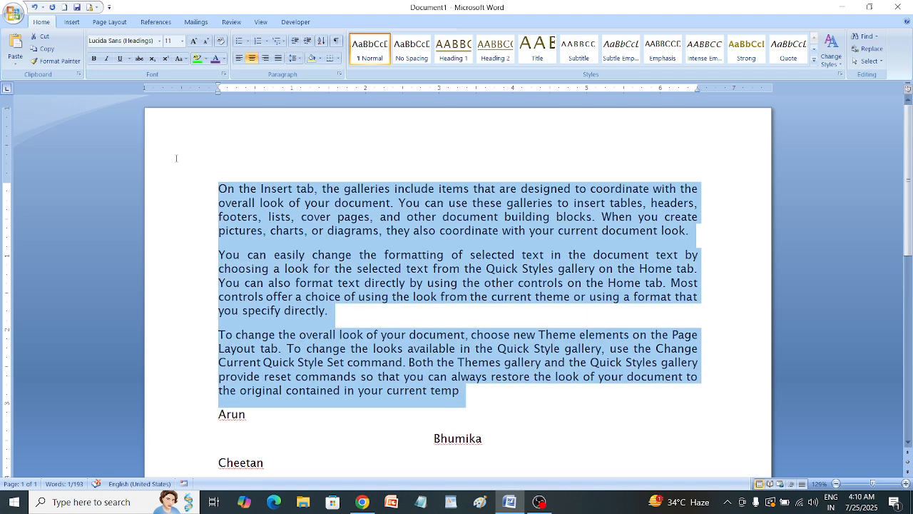
left_click(240, 59)
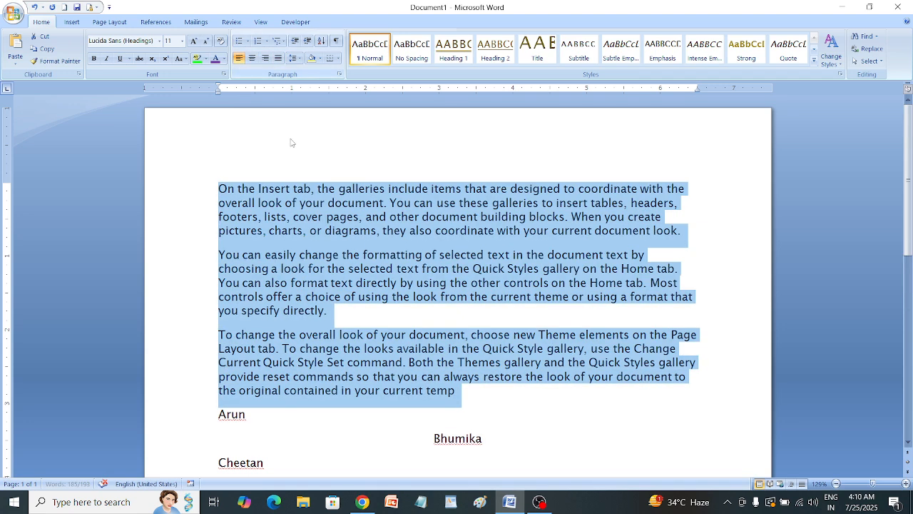
left_click(369, 145)
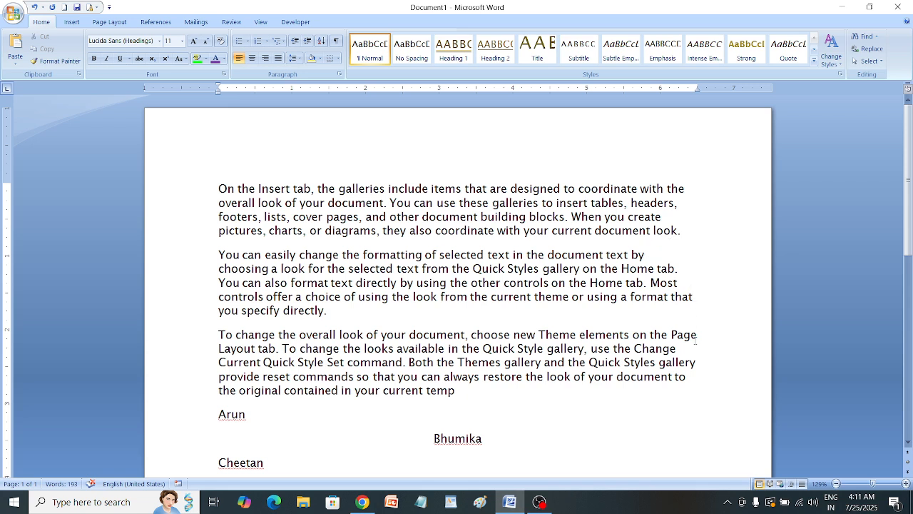
Step: Justify the three sample paragraphs and set their line spacing to 2.0
left_click_drag(695, 389, 157, 170)
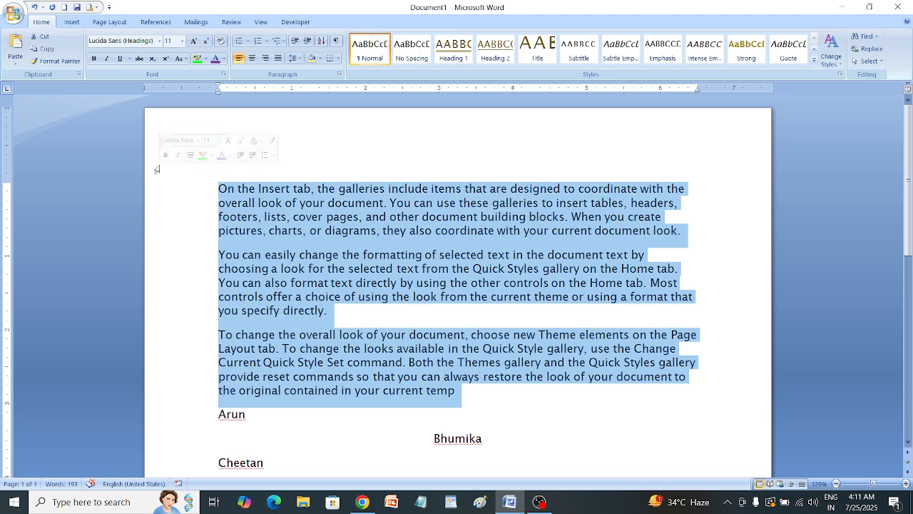
left_click(279, 61)
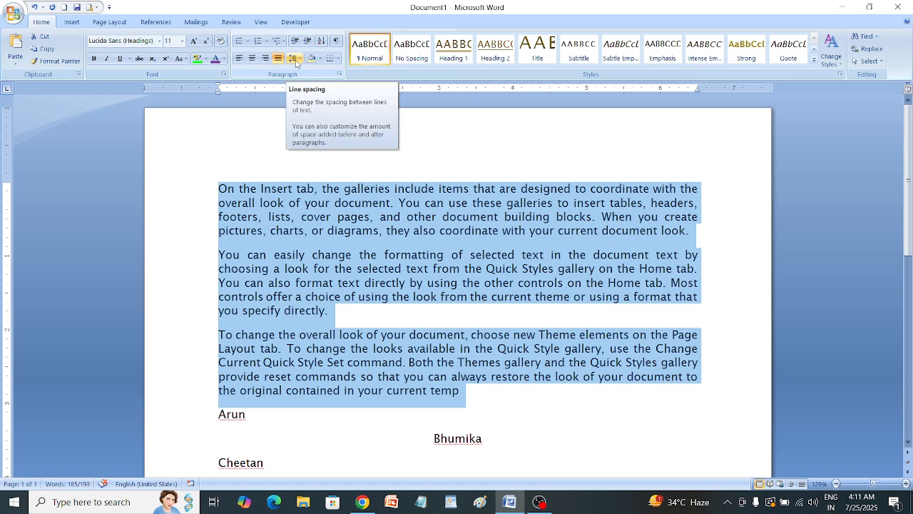
left_click(296, 59)
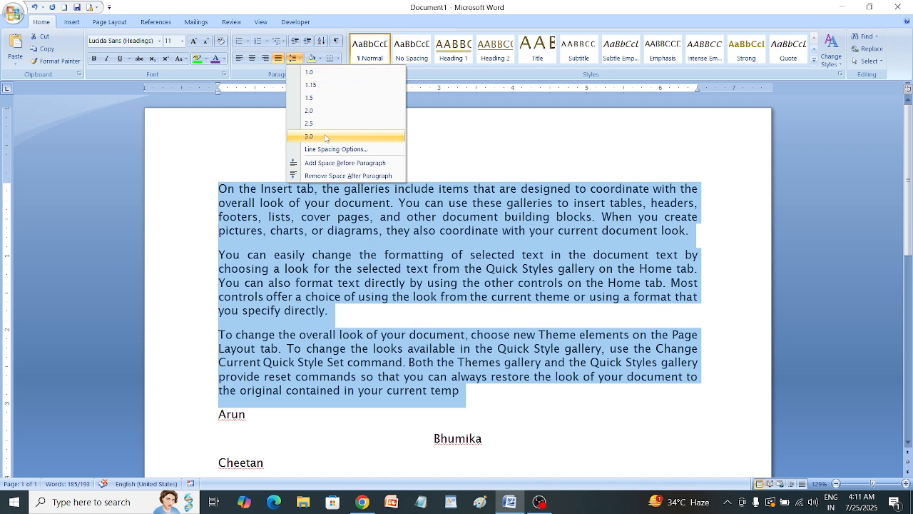
left_click(322, 112)
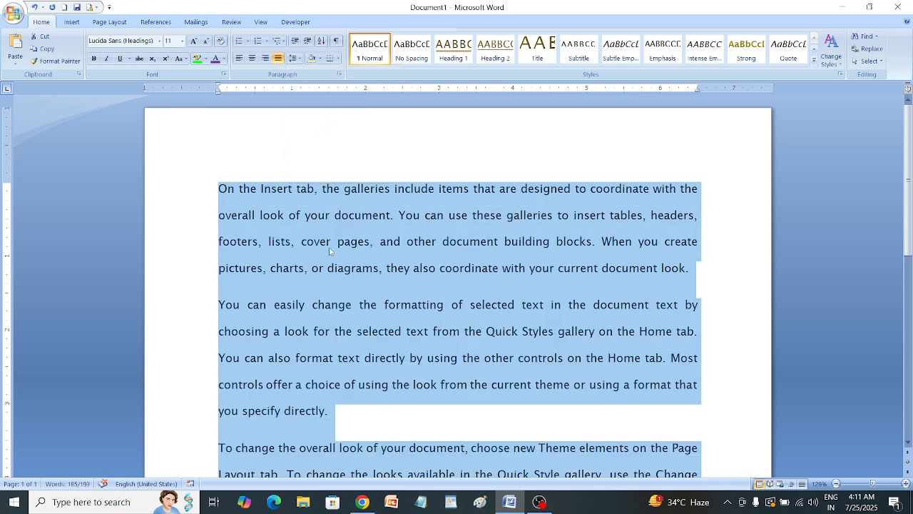
Step: Change the line spacing of the selected paragraphs to 1.0 and finally to 1.15
left_click(294, 58)
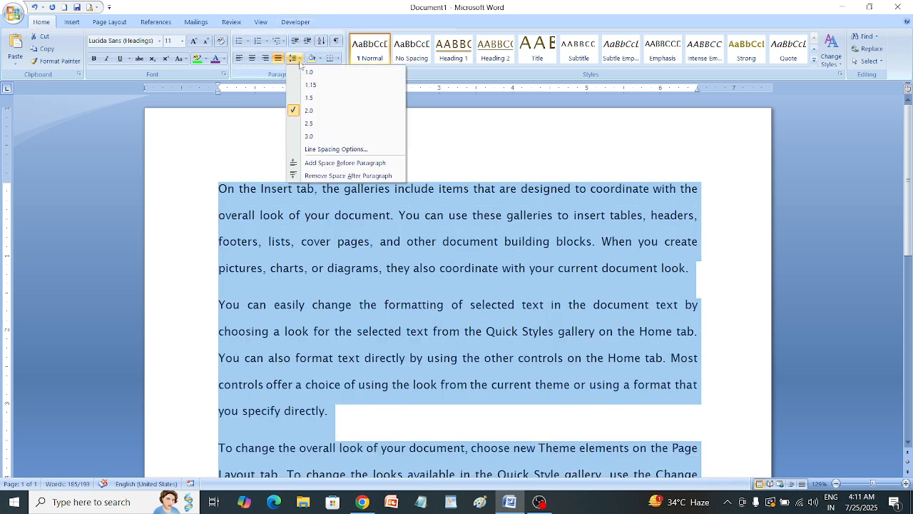
left_click(314, 70)
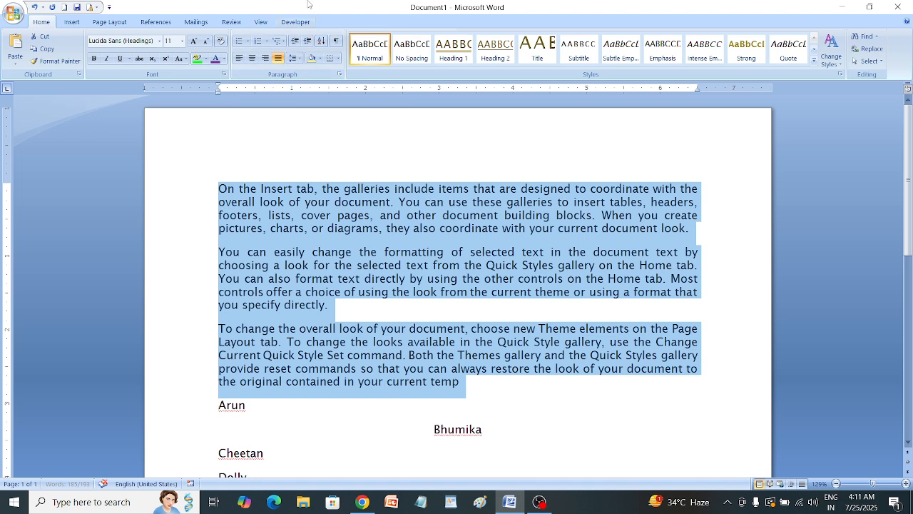
left_click(295, 60)
left_click(310, 86)
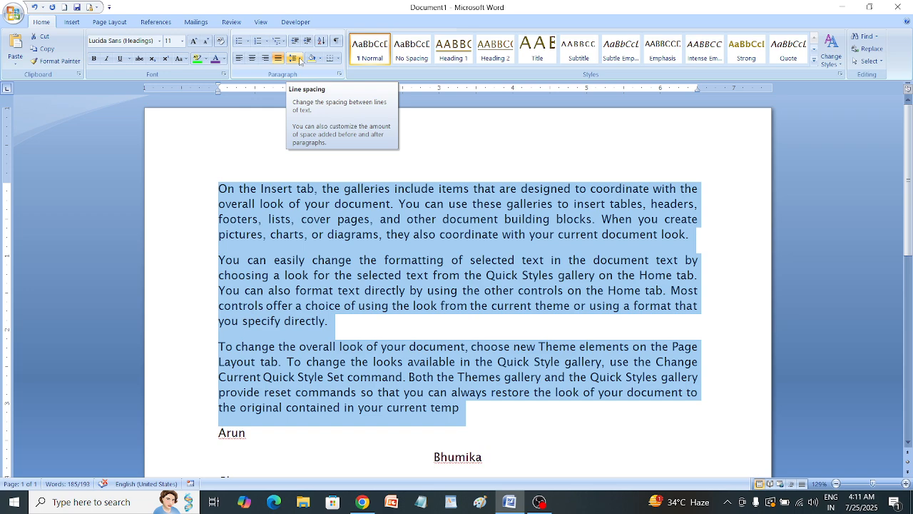
left_click(298, 59)
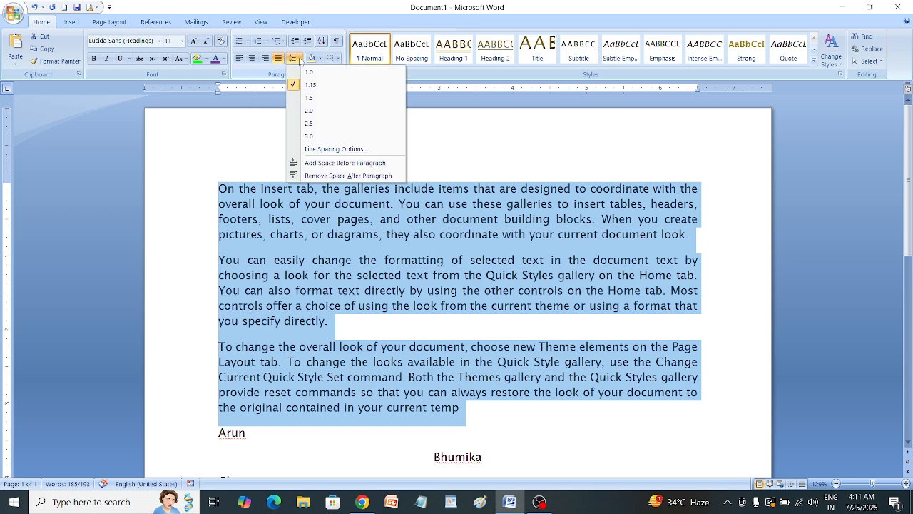
left_click(347, 150)
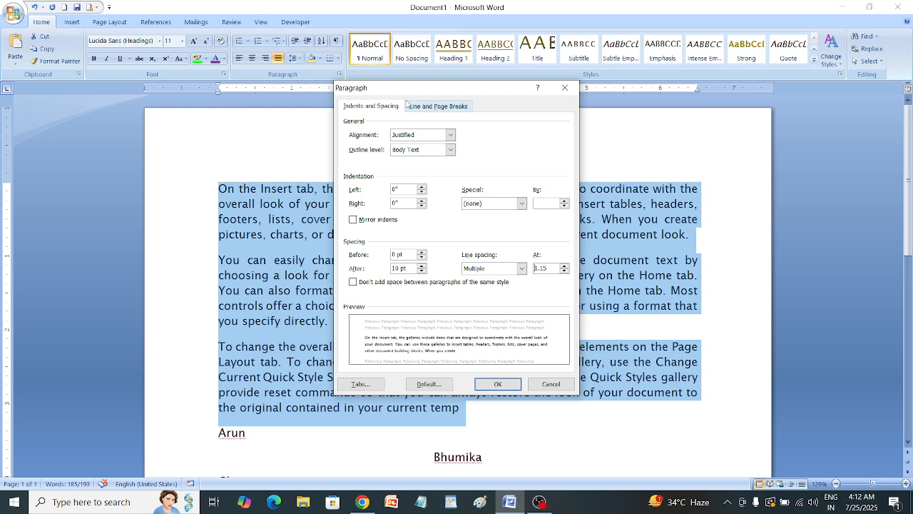
left_click(565, 87)
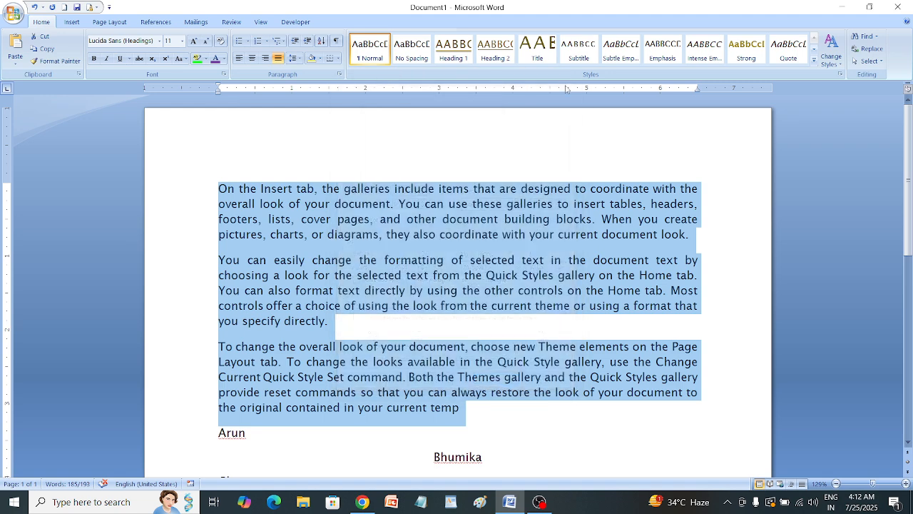
Step: Set the line spacing of the three selected paragraphs to a multiple of 3 through Line Spacing Options
left_click(299, 59)
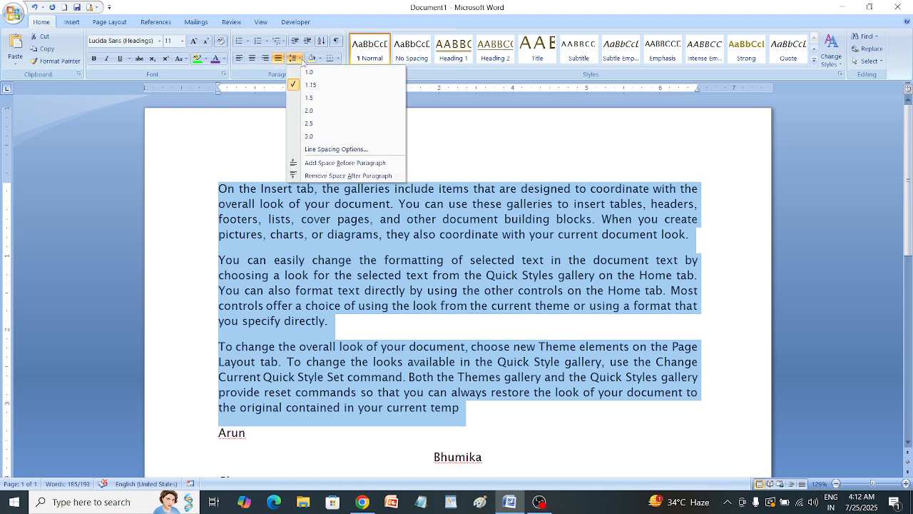
left_click(362, 154)
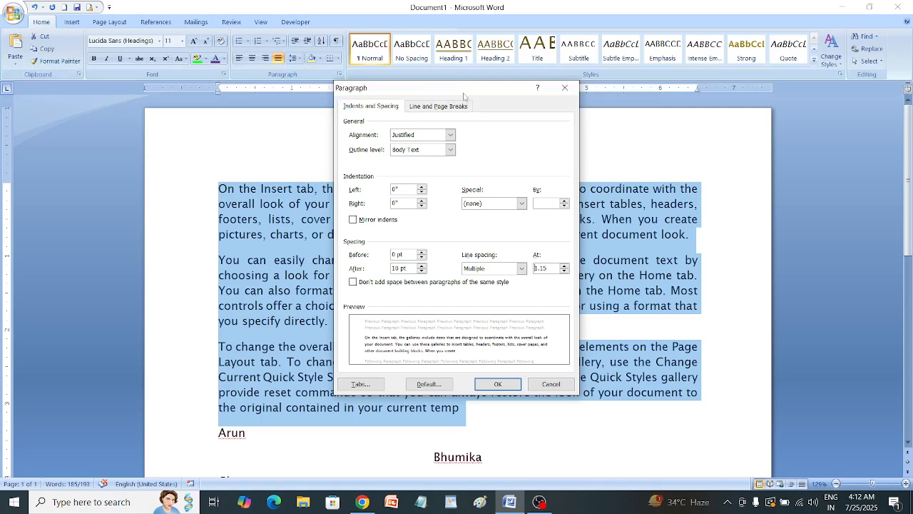
left_click_drag(470, 84, 428, 82)
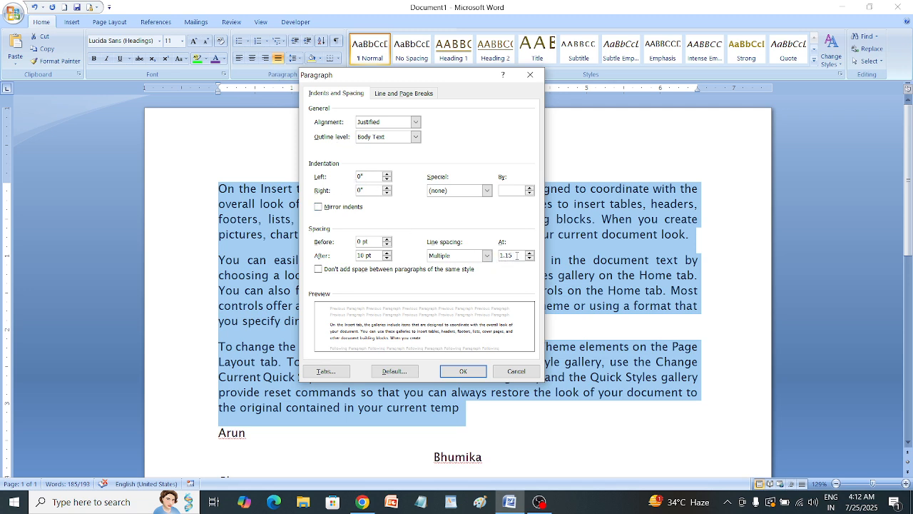
left_click_drag(517, 254, 499, 258)
key("BackSpace")
left_click(467, 371)
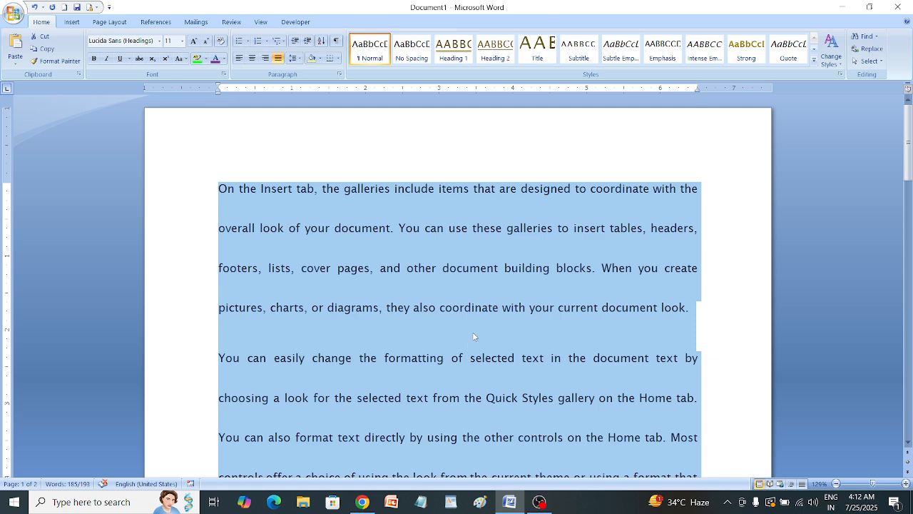
scroll(470, 267, "down", 3)
scroll(470, 267, "up", 3)
Step: Change the selected paragraphs' line spacing to the preset 2.0 and finally to 1.15
left_click(294, 58)
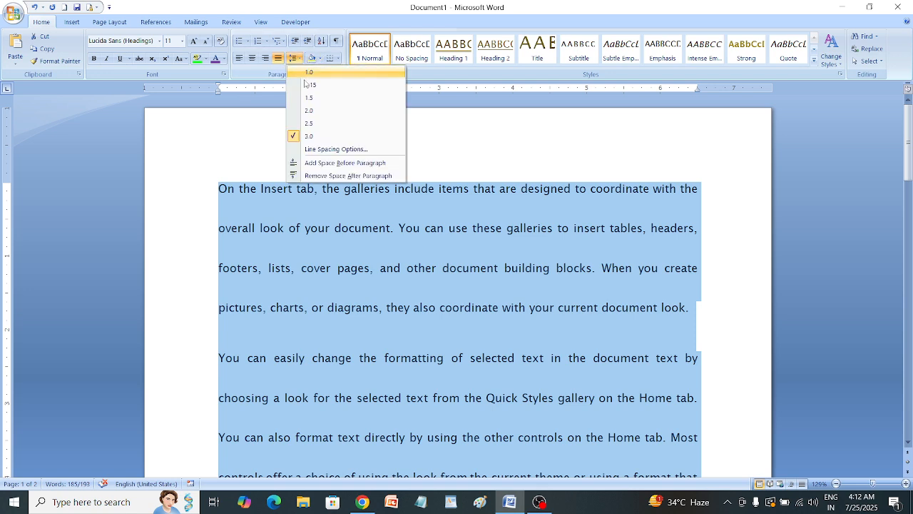
left_click(313, 111)
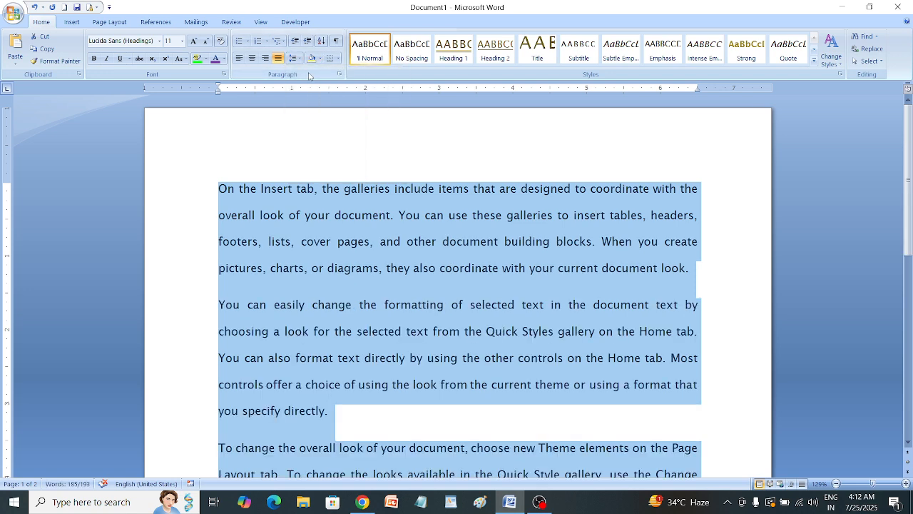
left_click(294, 58)
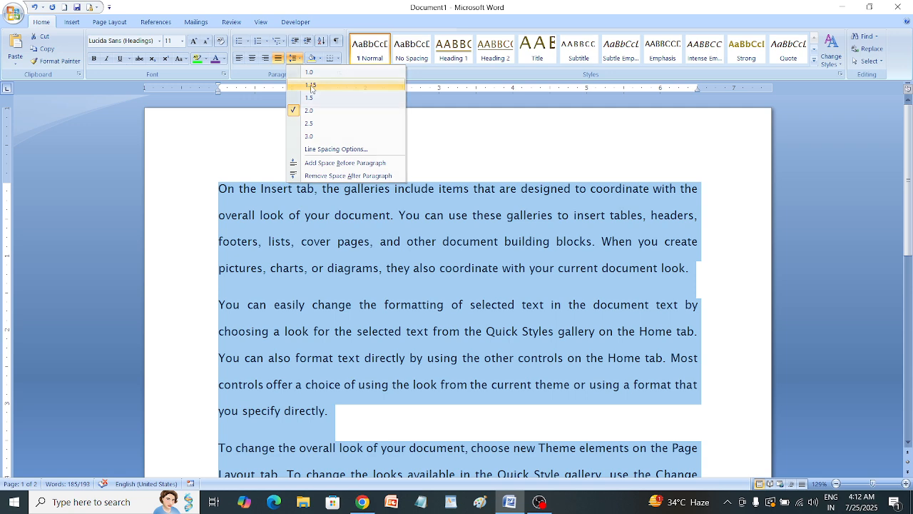
left_click(311, 86)
left_click(294, 58)
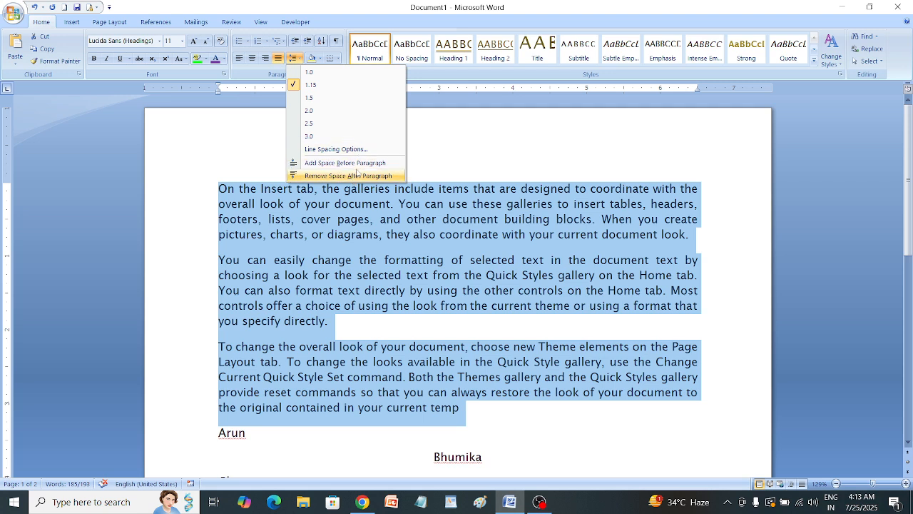
left_click(422, 147)
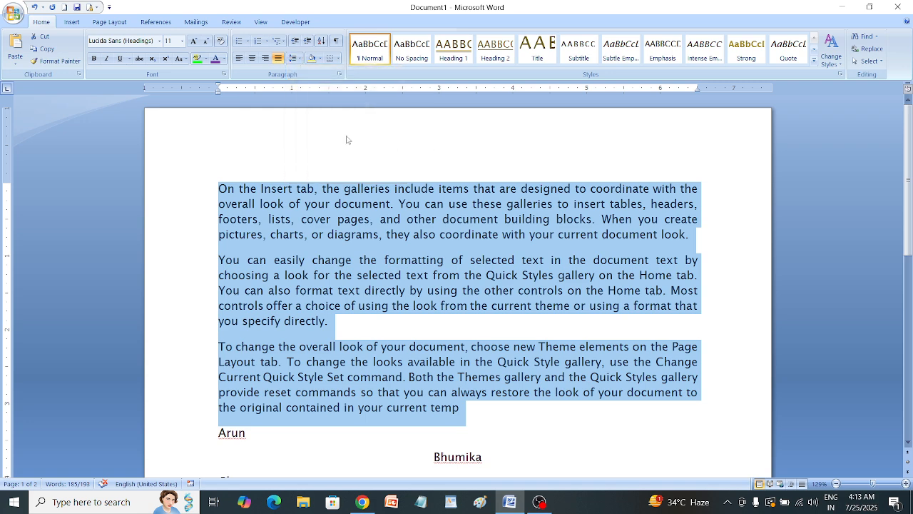
Step: Shade the three sample paragraphs in a light blue-grey theme colour and apply All Borders to them
left_click(319, 59)
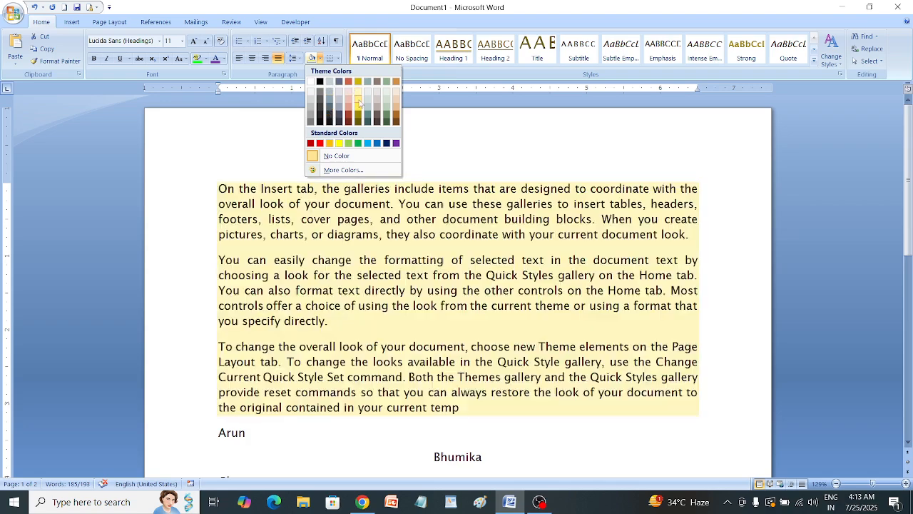
left_click(335, 98)
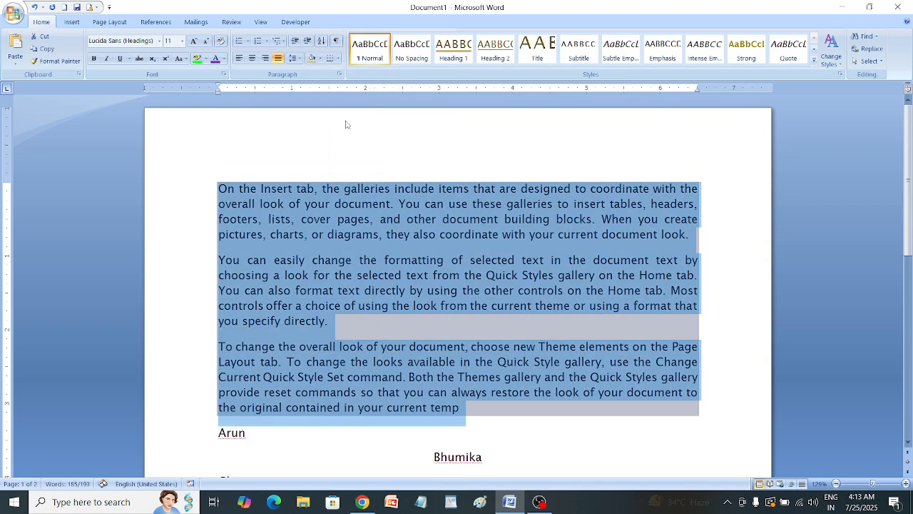
left_click(391, 188)
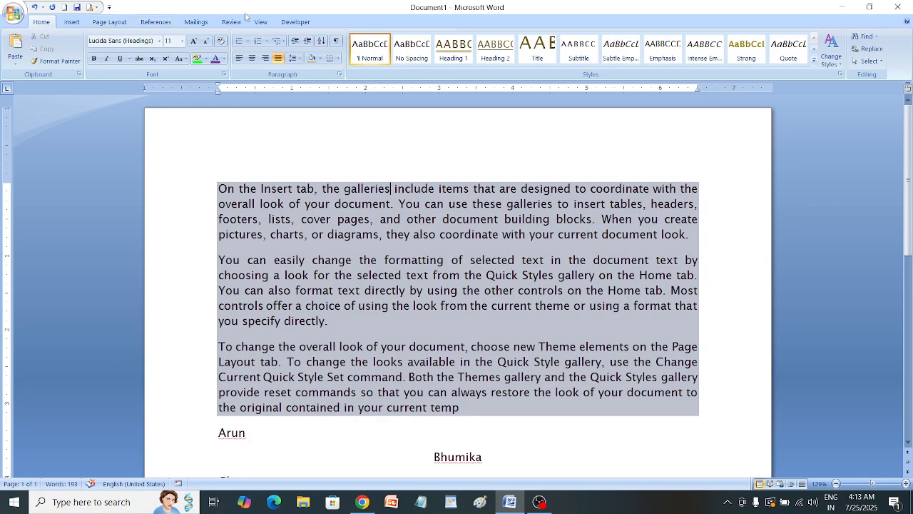
left_click(337, 60)
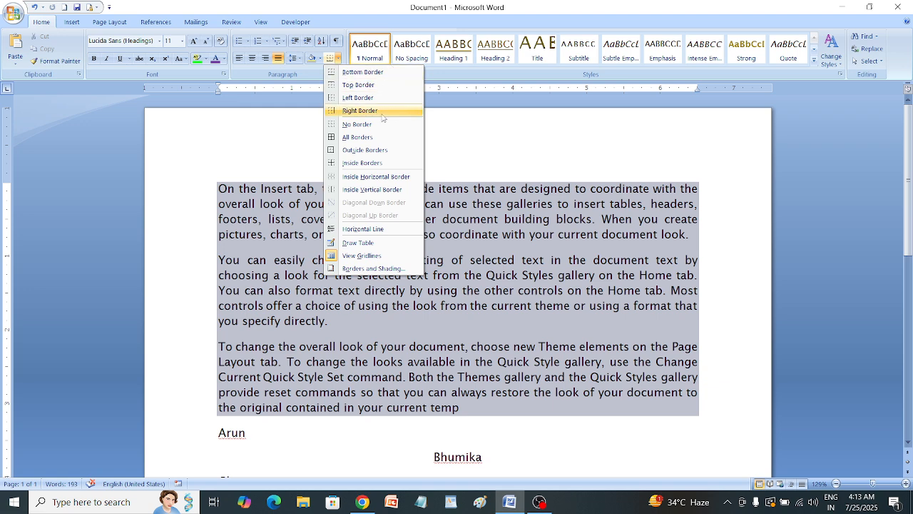
left_click(371, 137)
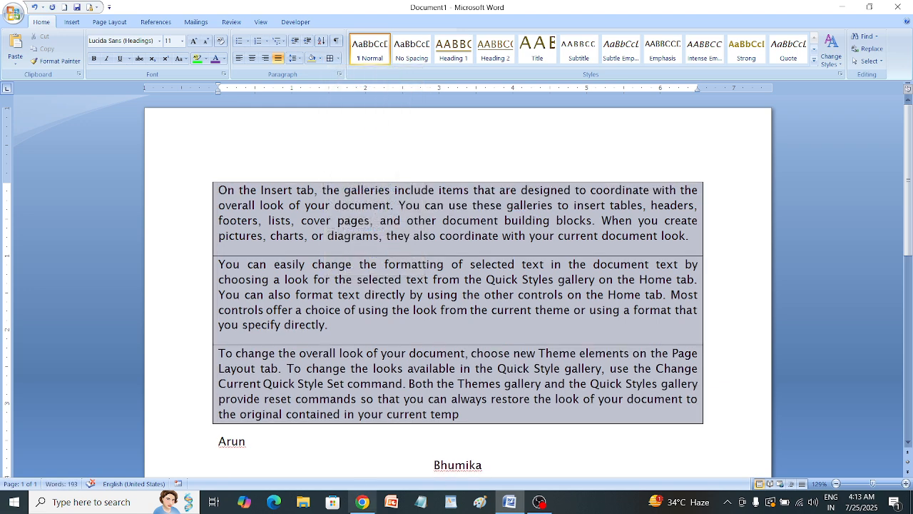
Step: Use Draw Table to draw a single-cell table about 4 inches wide above the first paragraph
left_click(338, 58)
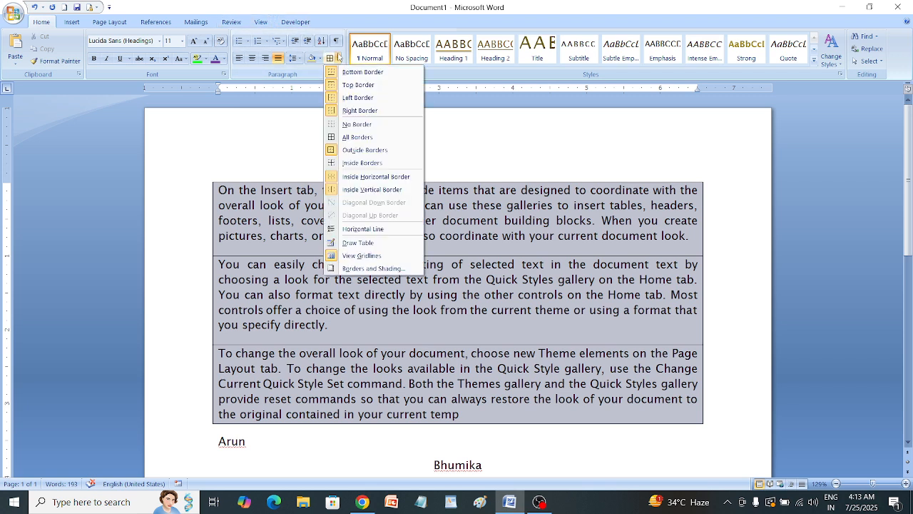
left_click(359, 243)
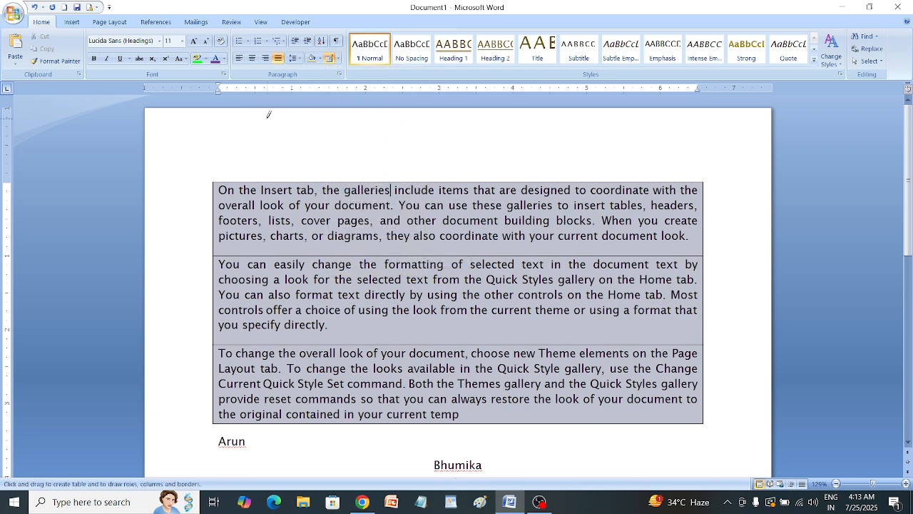
left_click_drag(265, 116, 306, 142)
left_click_drag(563, 162, 564, 161)
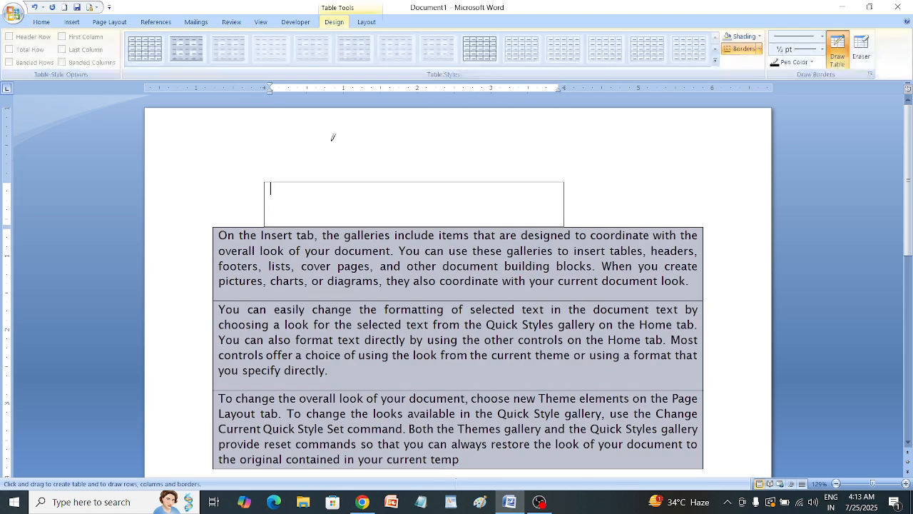
Step: Draw five vertical lines through the new table to divide it into six columns, and stop table drawing
left_click_drag(298, 181, 303, 211)
left_click_drag(358, 180, 360, 227)
left_click_drag(419, 180, 422, 216)
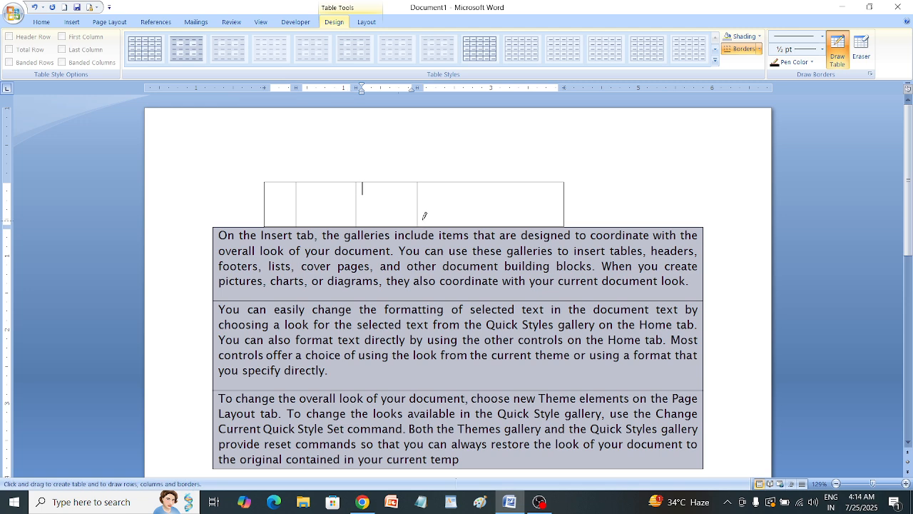
left_click_drag(458, 181, 458, 222)
left_click_drag(511, 181, 513, 219)
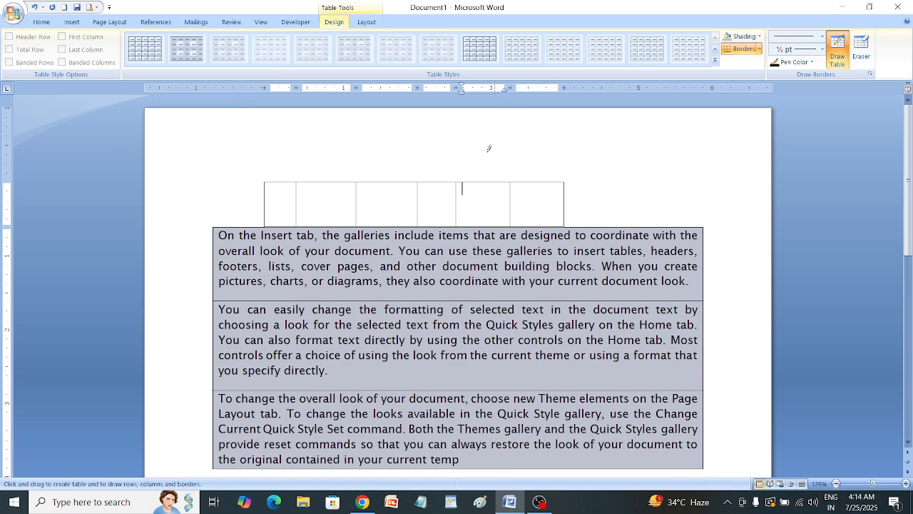
left_click(76, 23)
left_click(42, 22)
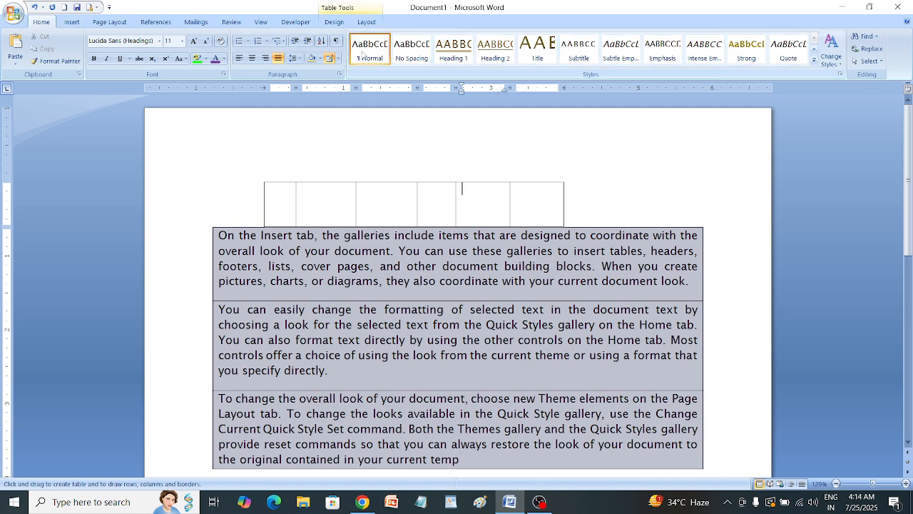
key("Escape")
Step: Switch off View Gridlines with the cursor in the second paragraph and inspect the table's lines up close
left_click(383, 355)
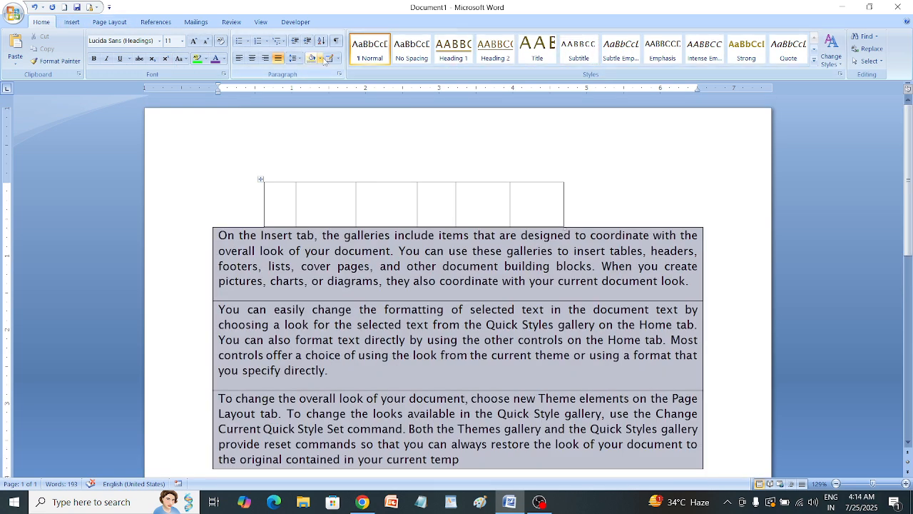
left_click(339, 58)
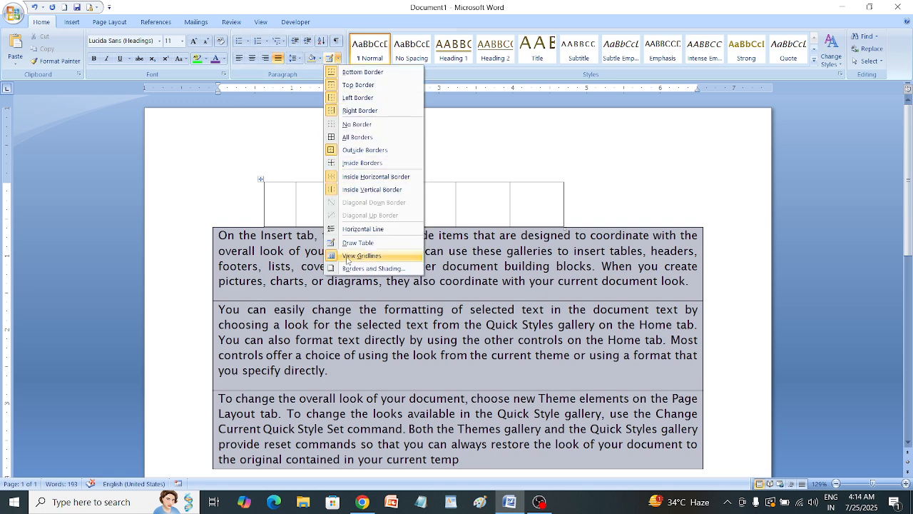
left_click(350, 257)
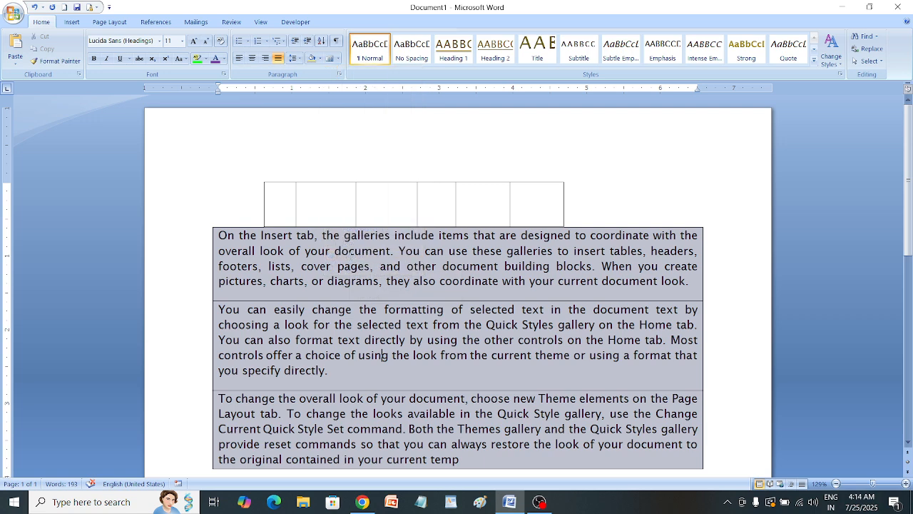
left_click(894, 484)
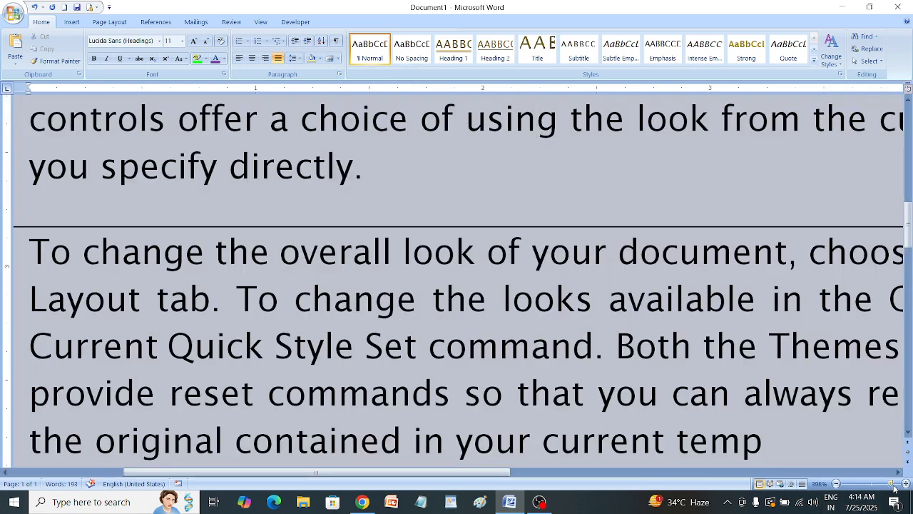
scroll(742, 348, "up", 2)
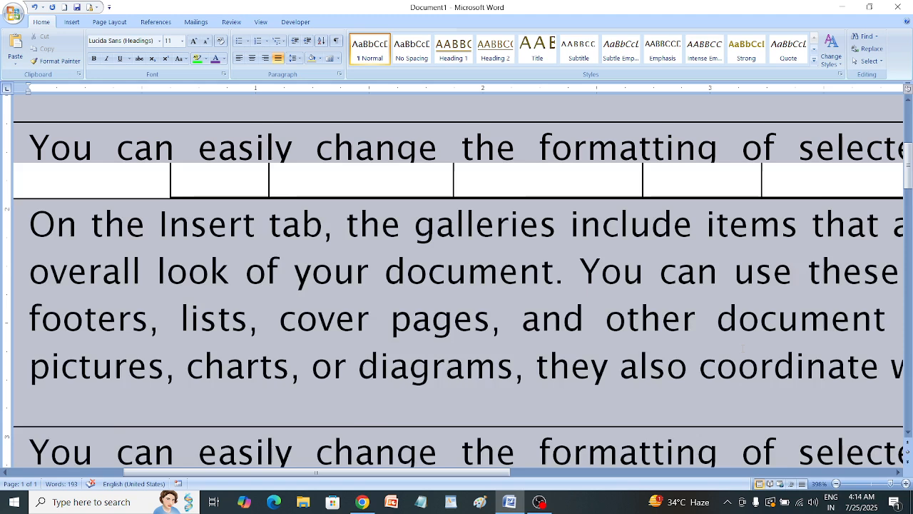
scroll(742, 348, "down", 5)
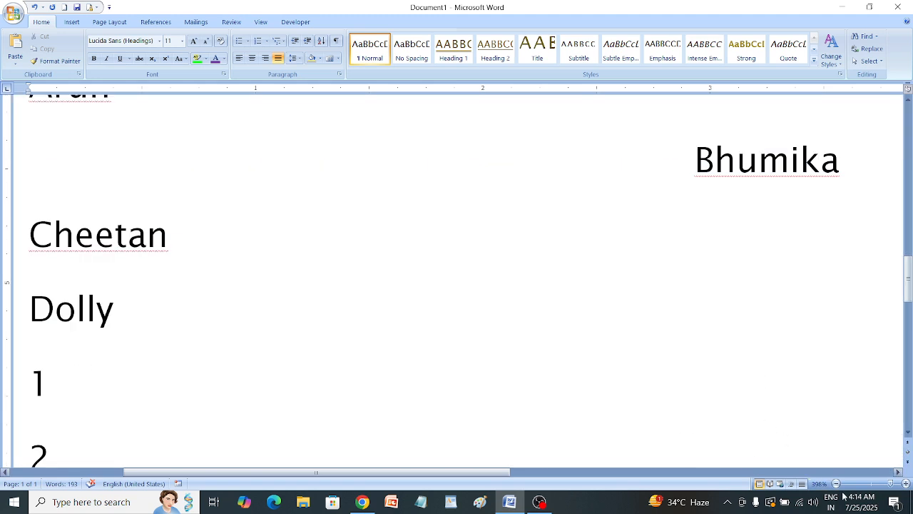
left_click(873, 485)
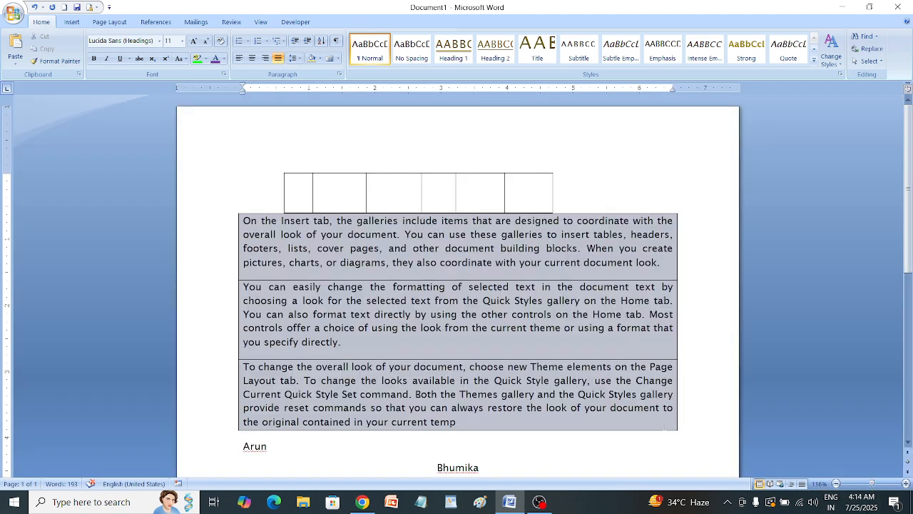
Step: Select the drawn table's row of cells, switch View Gridlines back on and inspect the cell lines up close
left_click_drag(564, 204, 262, 184)
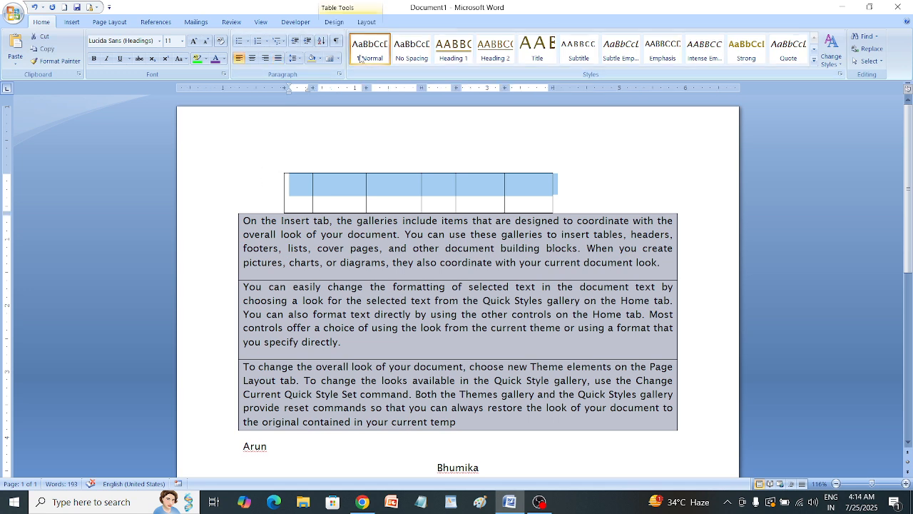
left_click(338, 58)
left_click(351, 257)
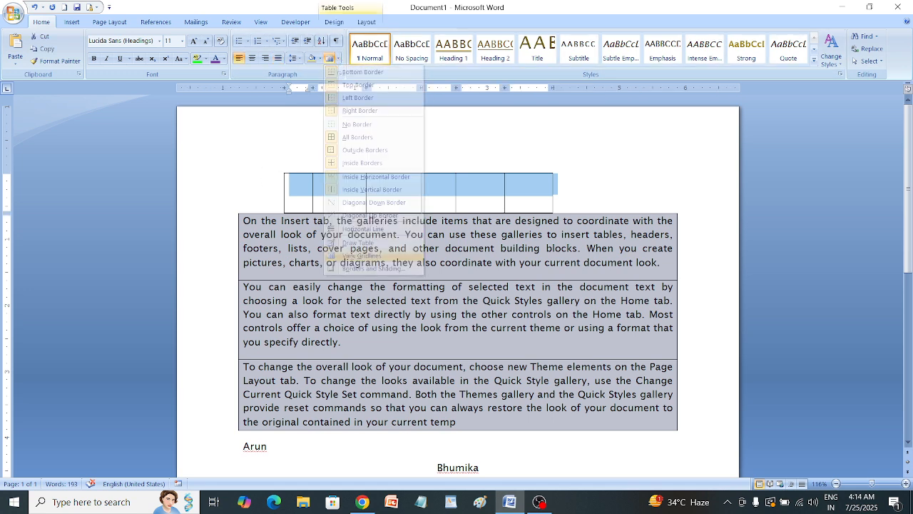
left_click(887, 484)
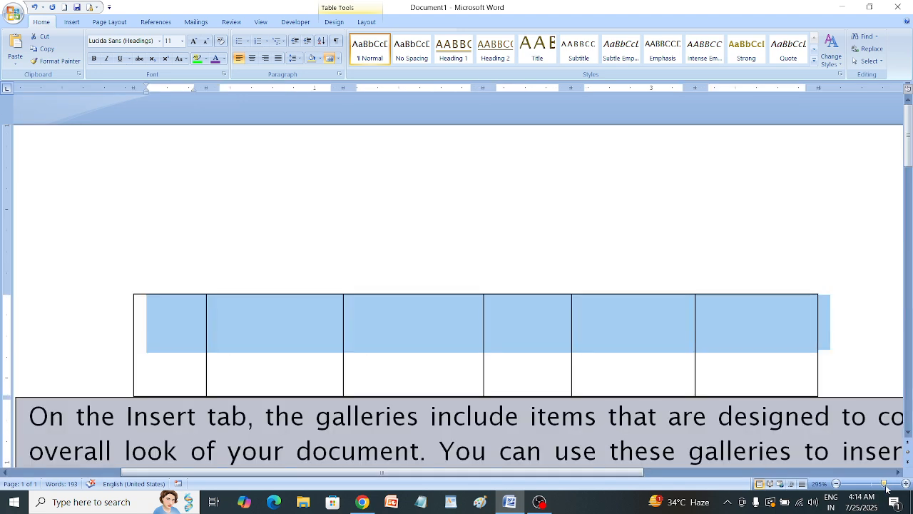
left_click(894, 502)
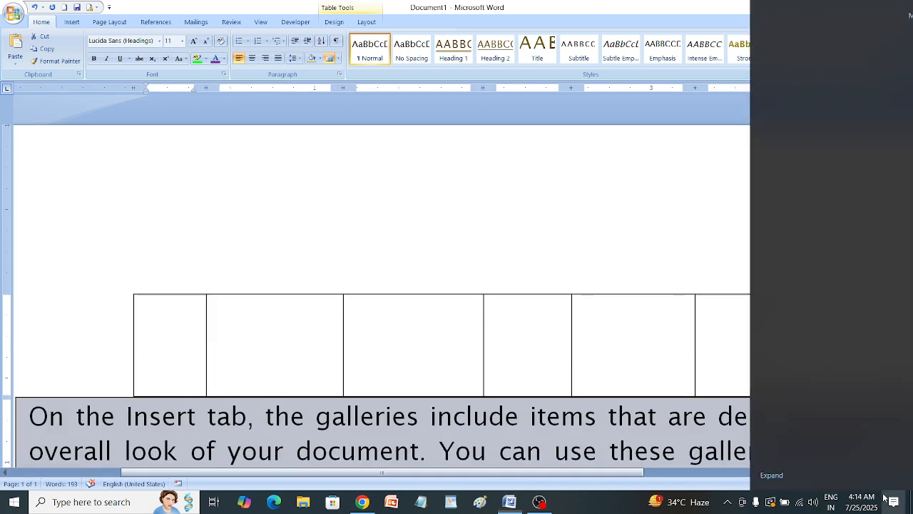
left_click(578, 321)
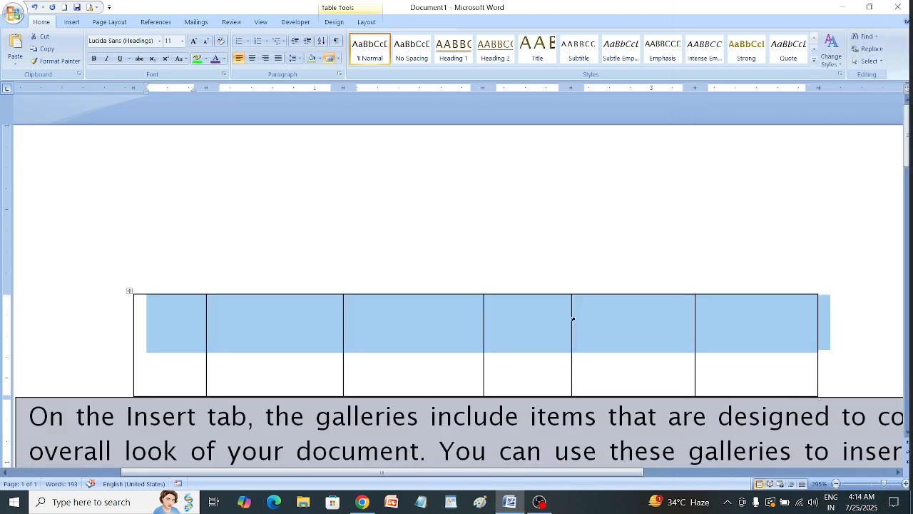
Step: Inspect the drawn table's lines up close, add the three body paragraphs to the selection and switch off View Gridlines
left_click(891, 483)
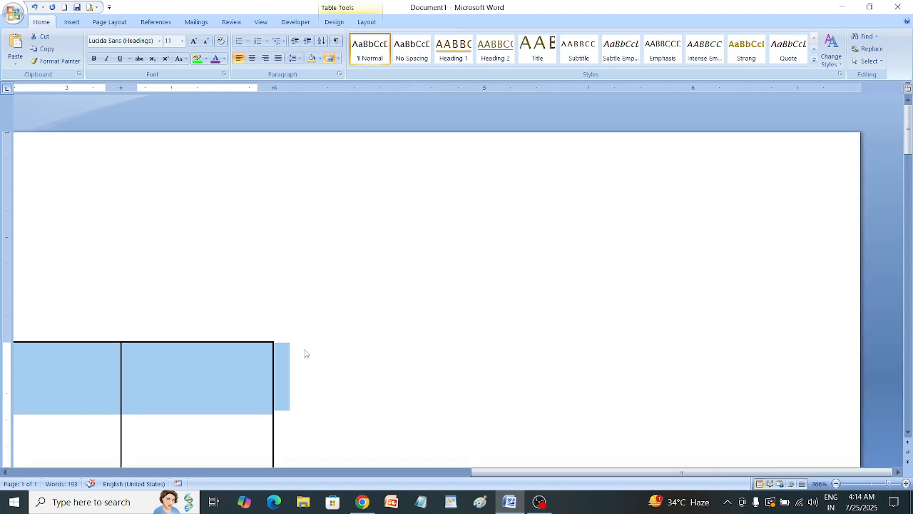
left_click_drag(531, 472, 299, 473)
scroll(285, 404, "down", 6)
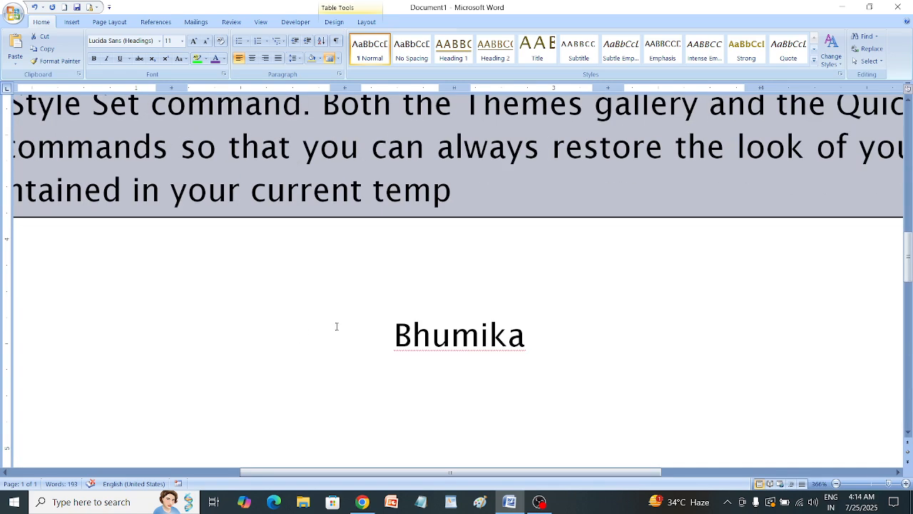
left_click(874, 485)
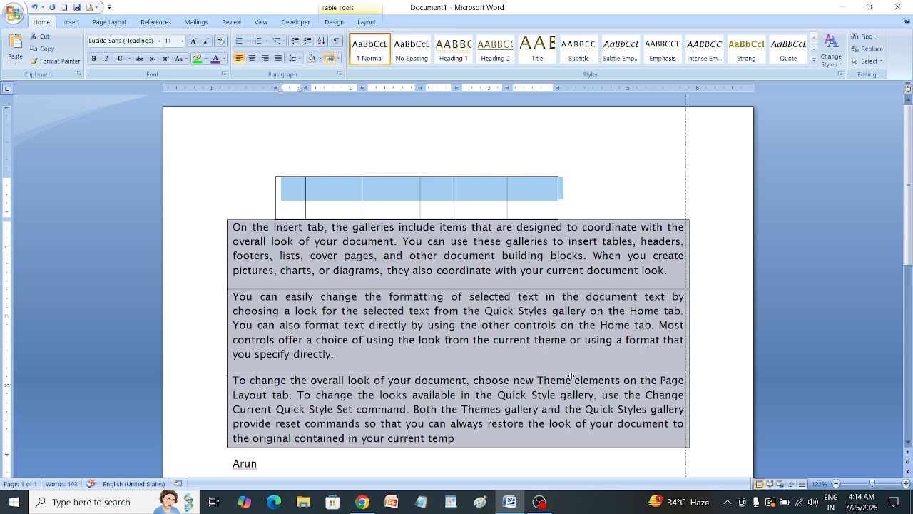
left_click_drag(689, 452, 254, 198)
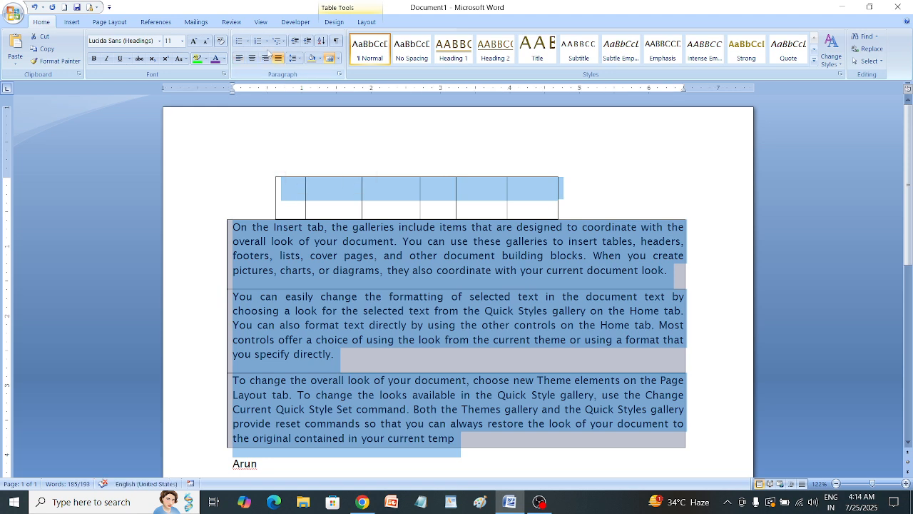
left_click(339, 57)
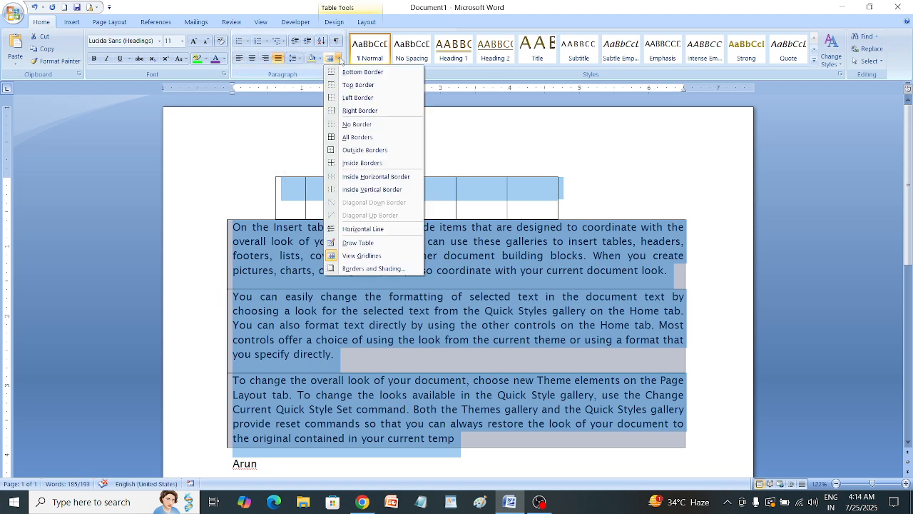
left_click(362, 256)
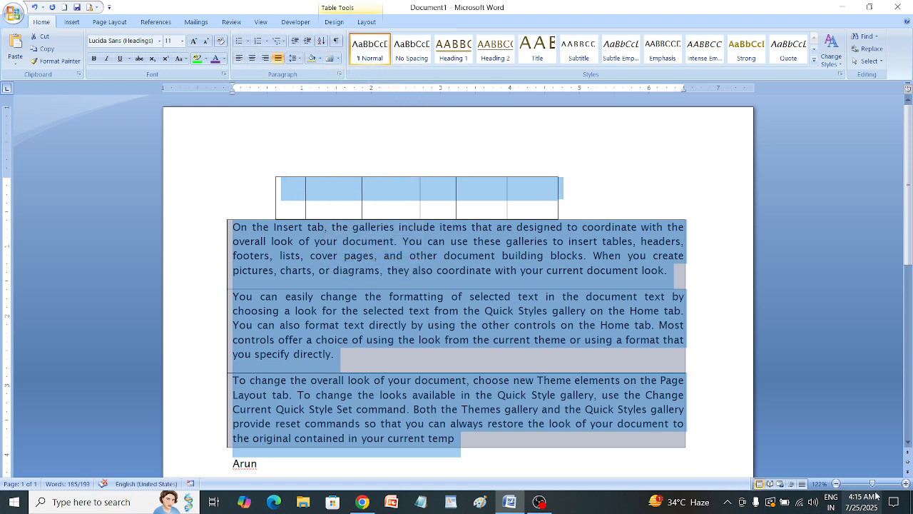
Step: Remove the shading from the three selected paragraphs by setting it to No Color
left_click(317, 63)
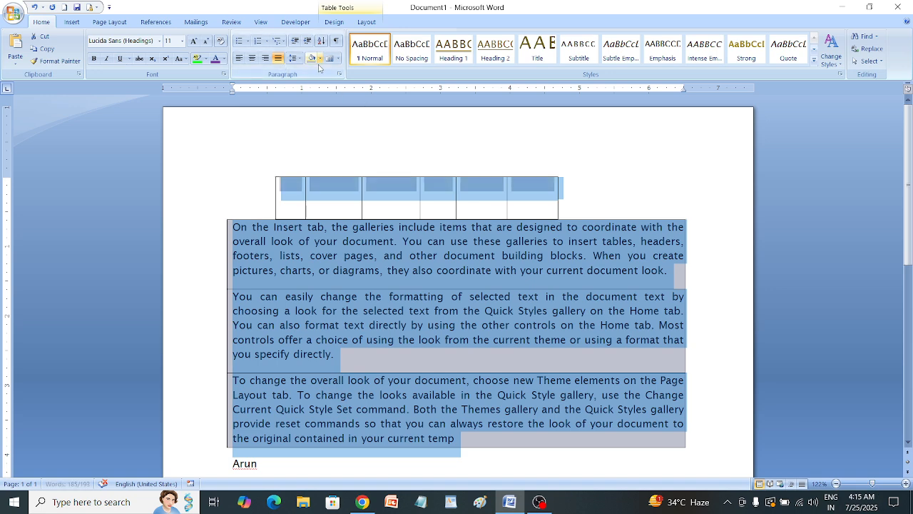
left_click(319, 60)
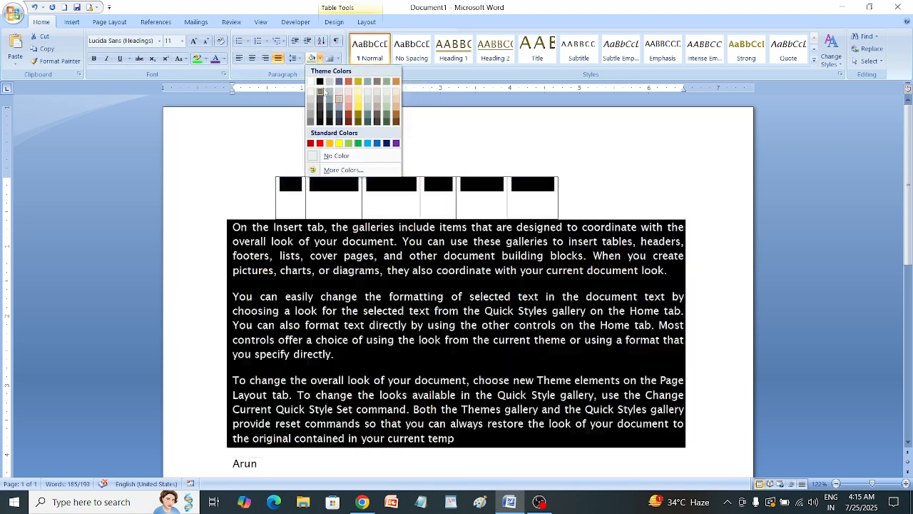
left_click(342, 157)
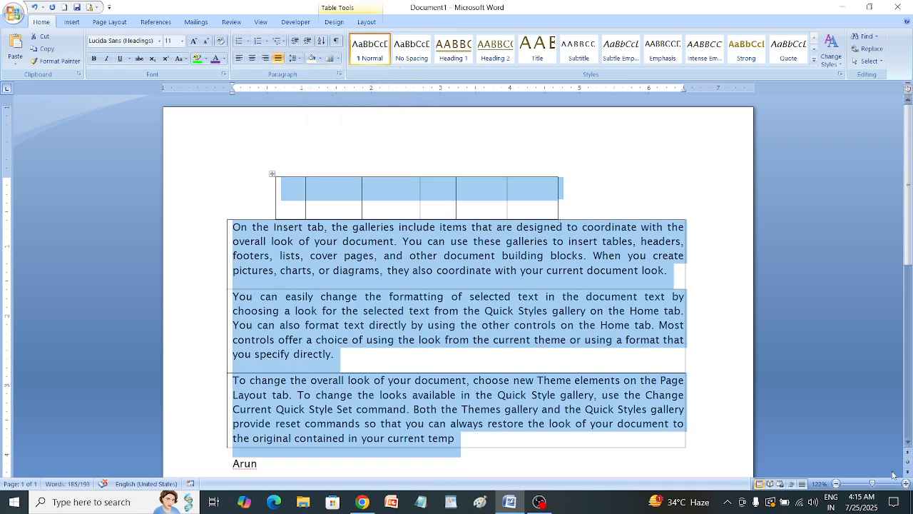
Step: Switch View Gridlines back on and move the drawn table up and slightly left into the first paragraph's text
scroll(749, 414, "up", 13)
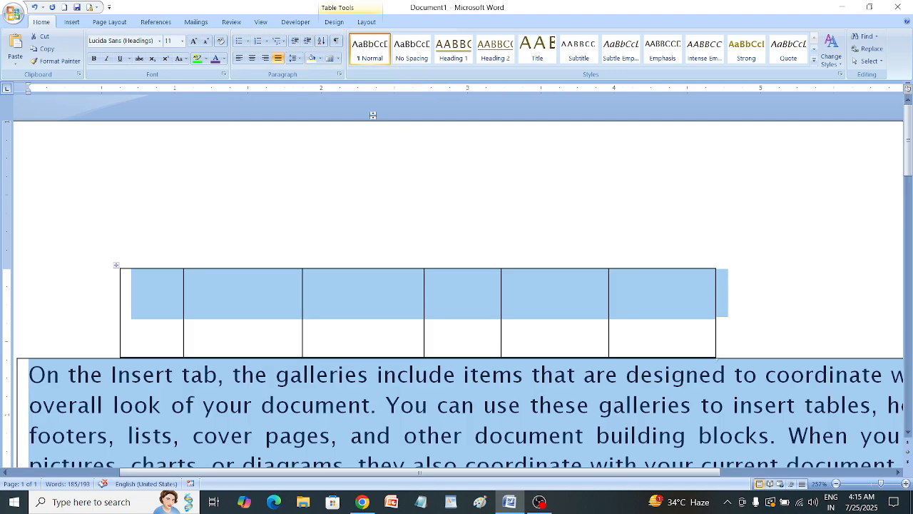
left_click(330, 59)
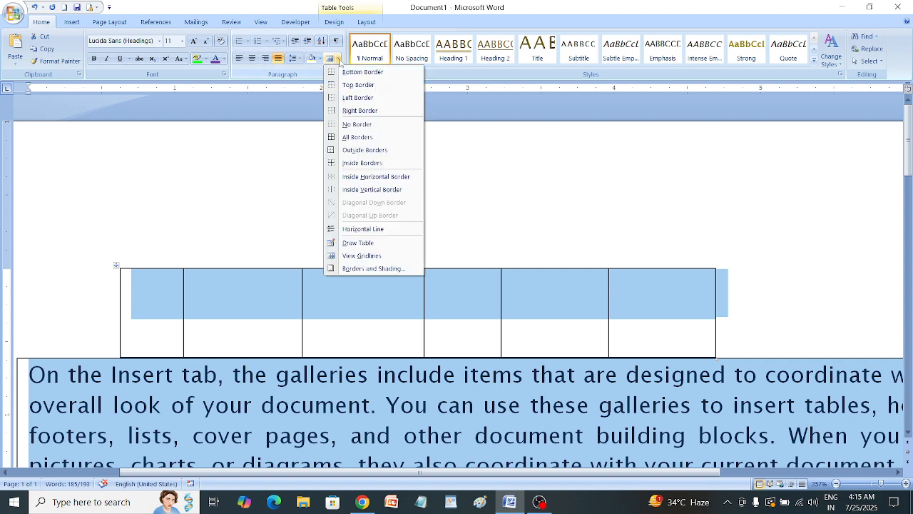
left_click(354, 255)
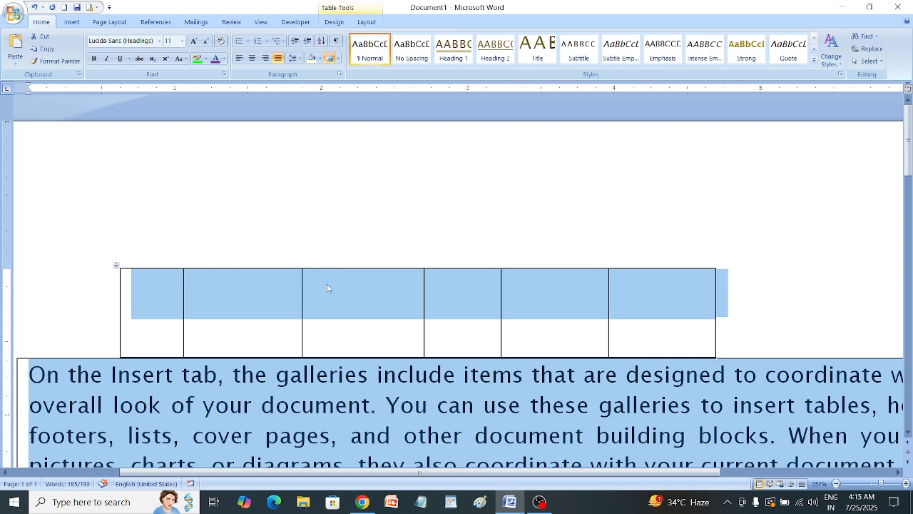
left_click_drag(114, 265, 99, 219)
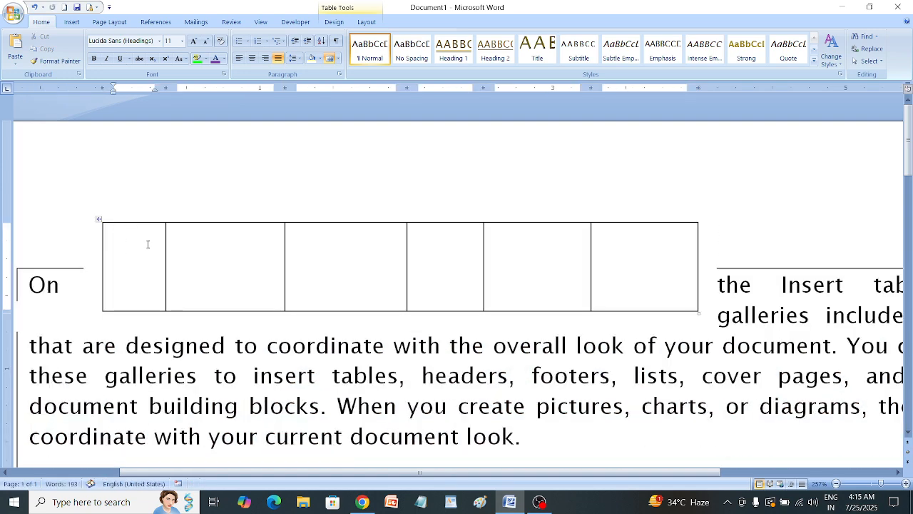
Step: Select the first five cells of the table and switch off View Gridlines
left_click_drag(140, 241, 579, 311)
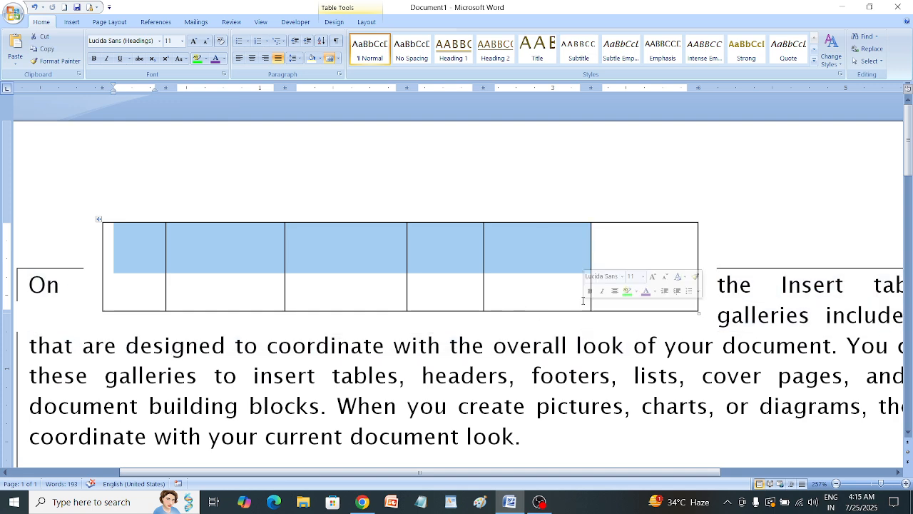
left_click(337, 60)
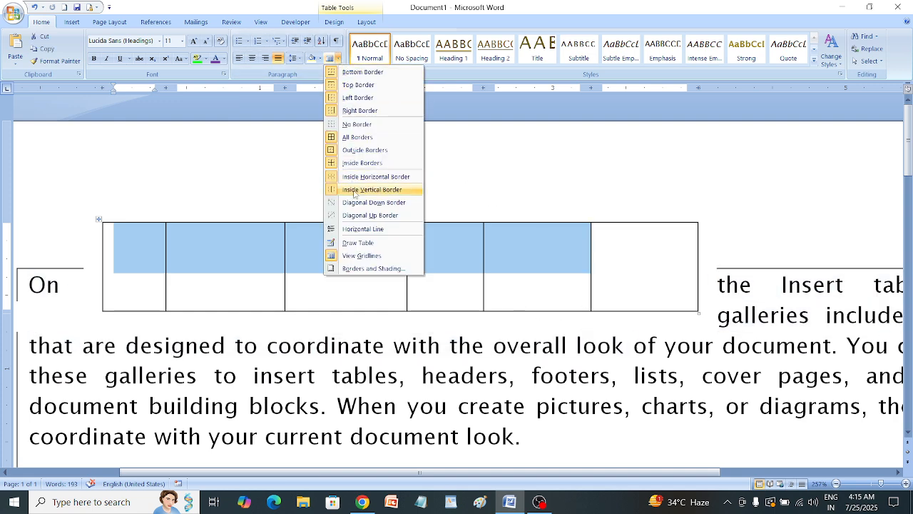
left_click(363, 257)
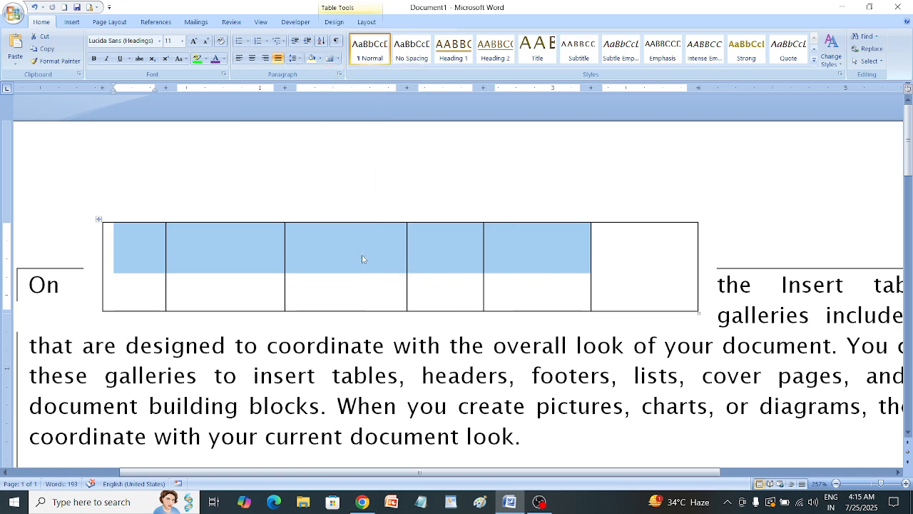
Step: Remove the inside vertical borders from the five selected cells and restore them
left_click(333, 58)
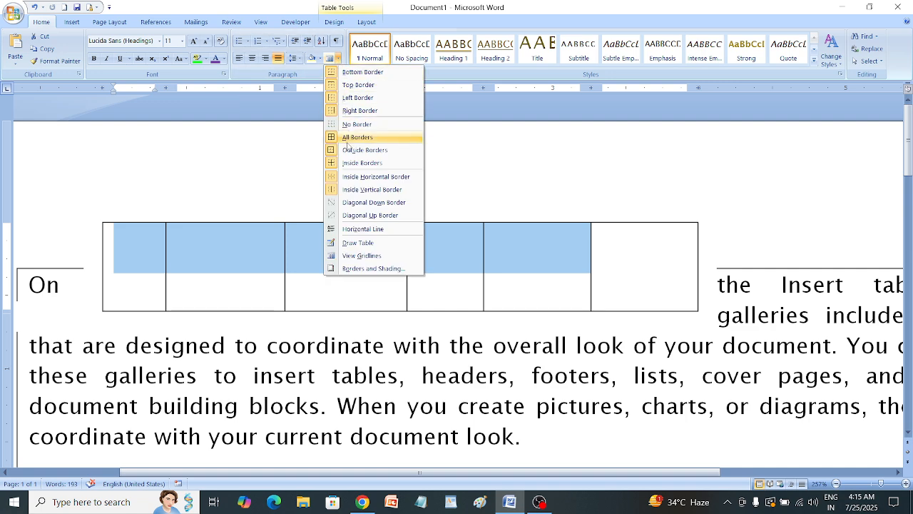
left_click(371, 189)
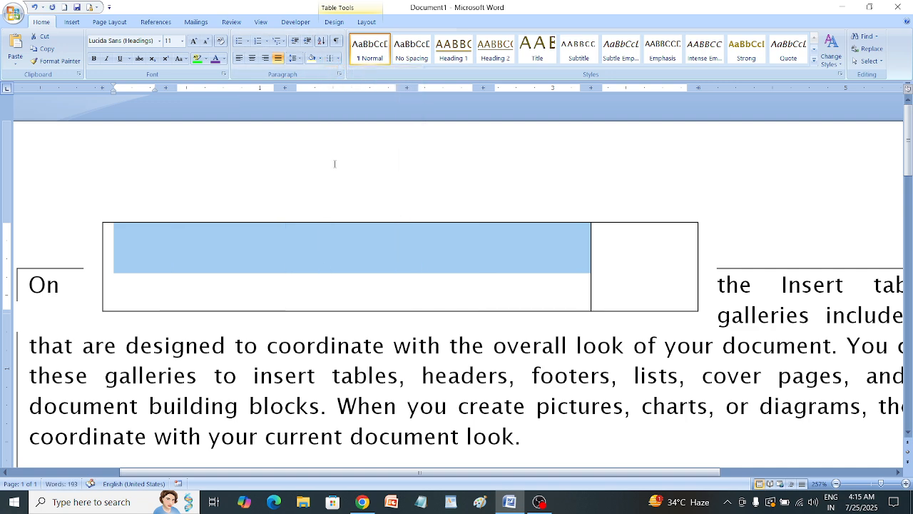
left_click(336, 60)
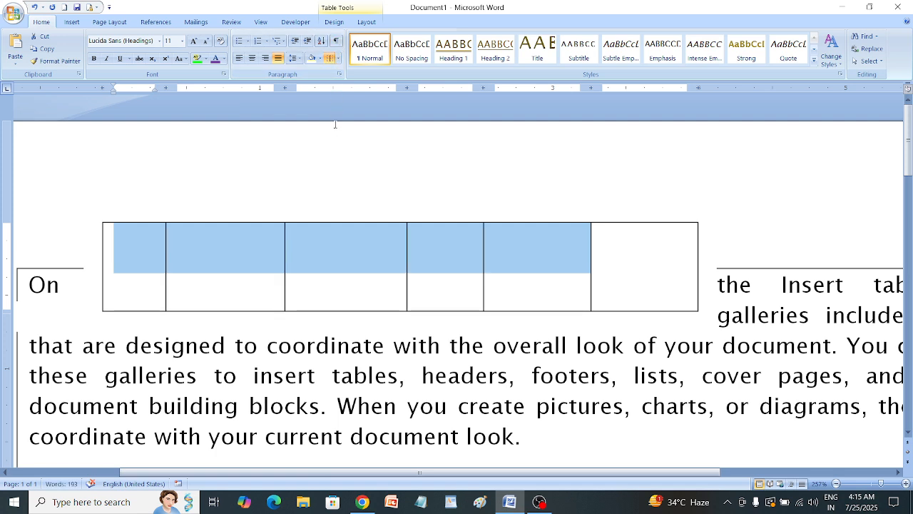
Step: Clear the outside borders and then all remaining borders from the five selected cells, and switch View Gridlines on
left_click(341, 60)
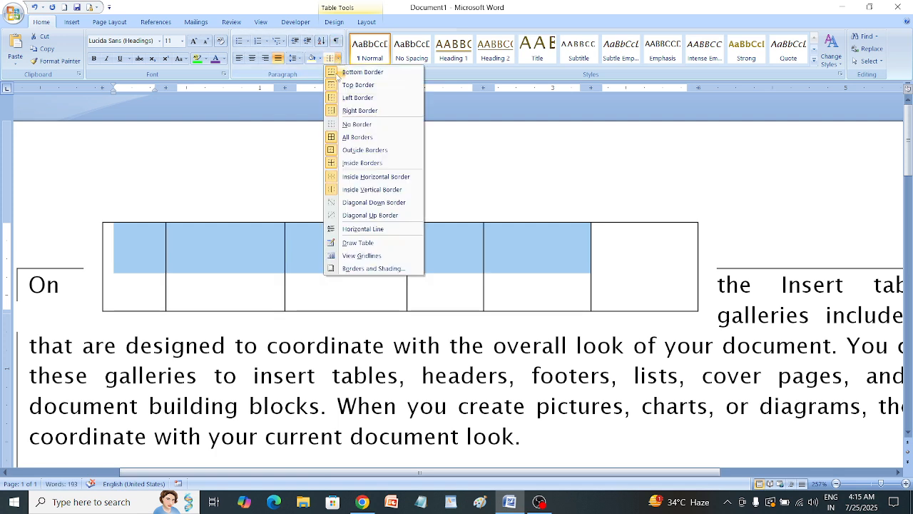
left_click(339, 145)
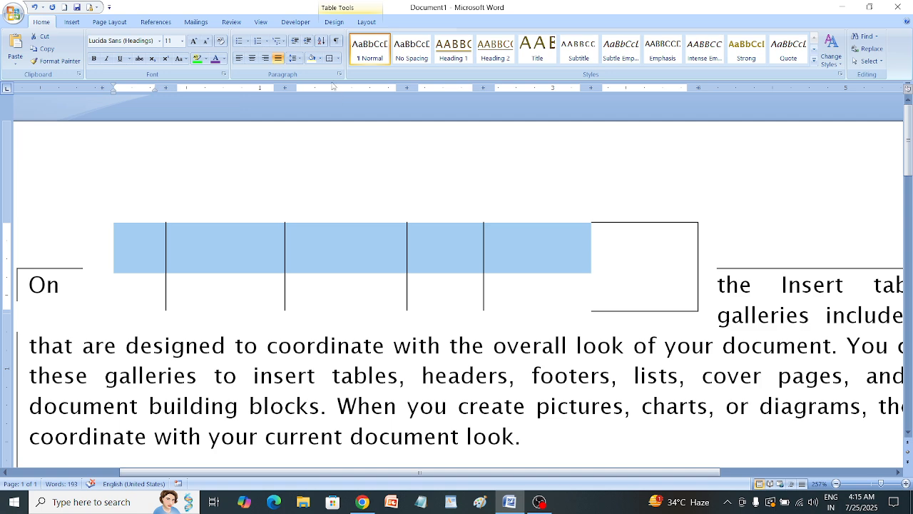
left_click(339, 58)
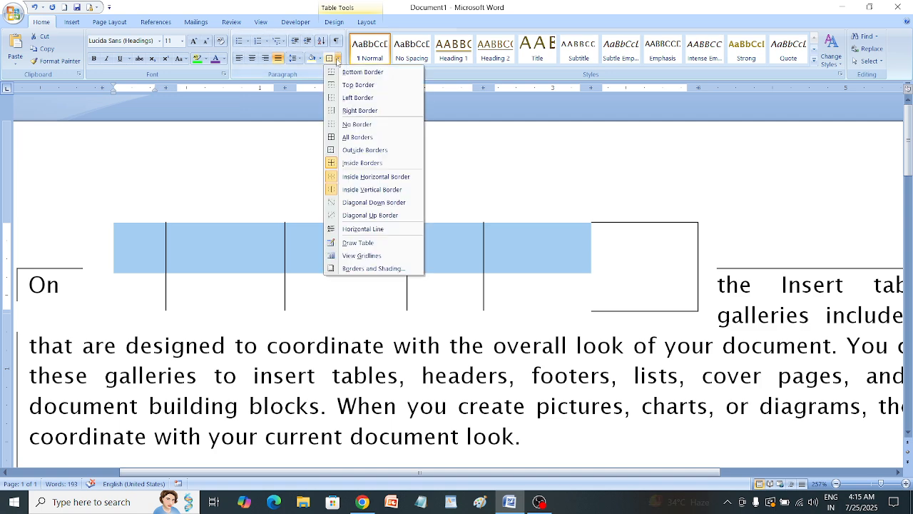
left_click(349, 125)
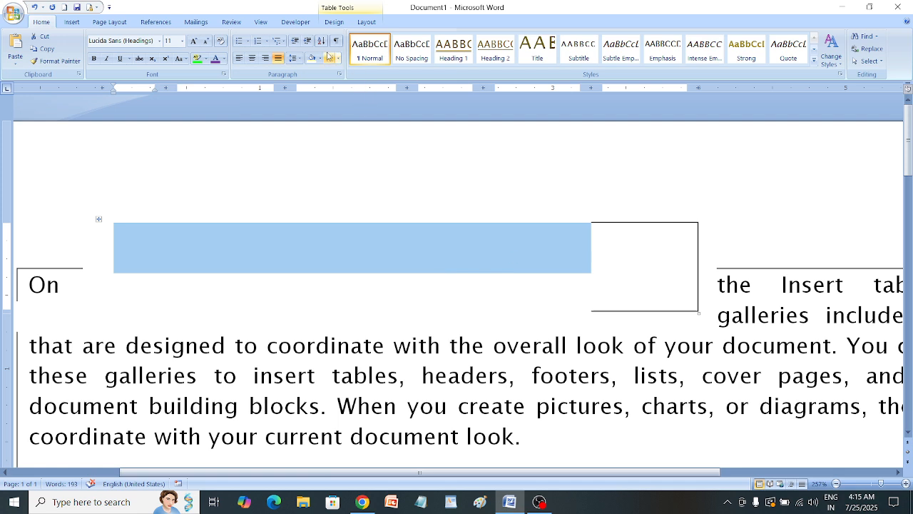
left_click(341, 59)
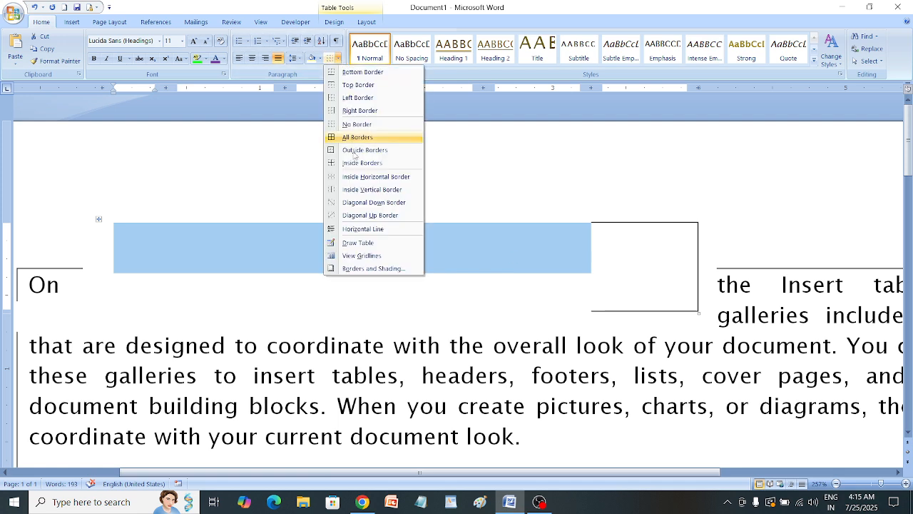
left_click(361, 255)
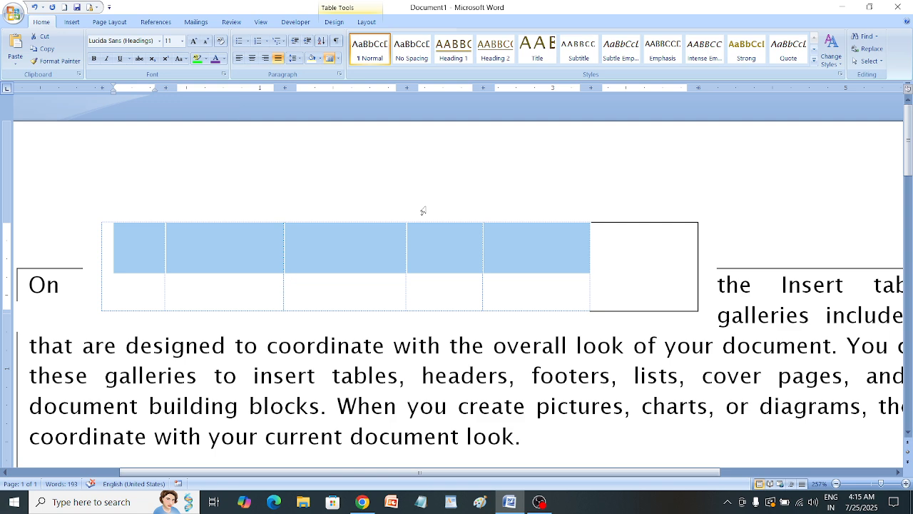
Step: View the Borders and Shading options for the selected cells and close the dialog without changes
left_click(338, 58)
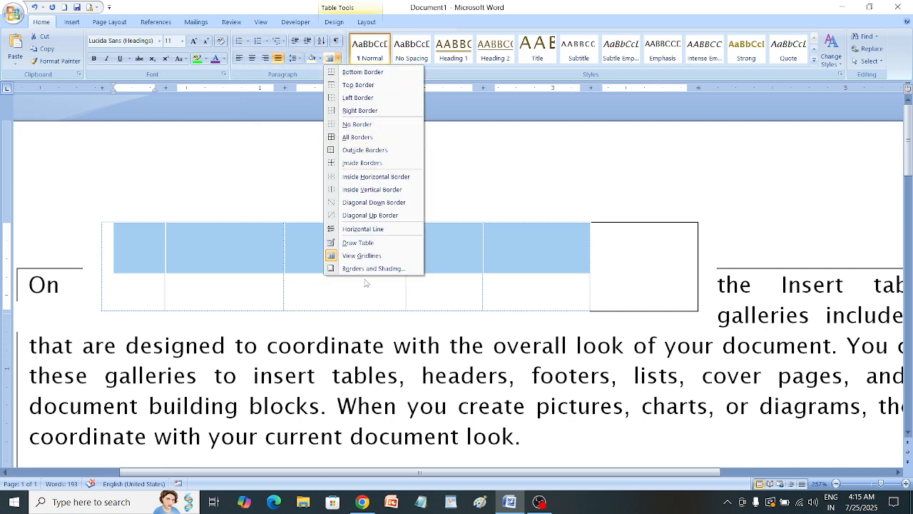
left_click(368, 269)
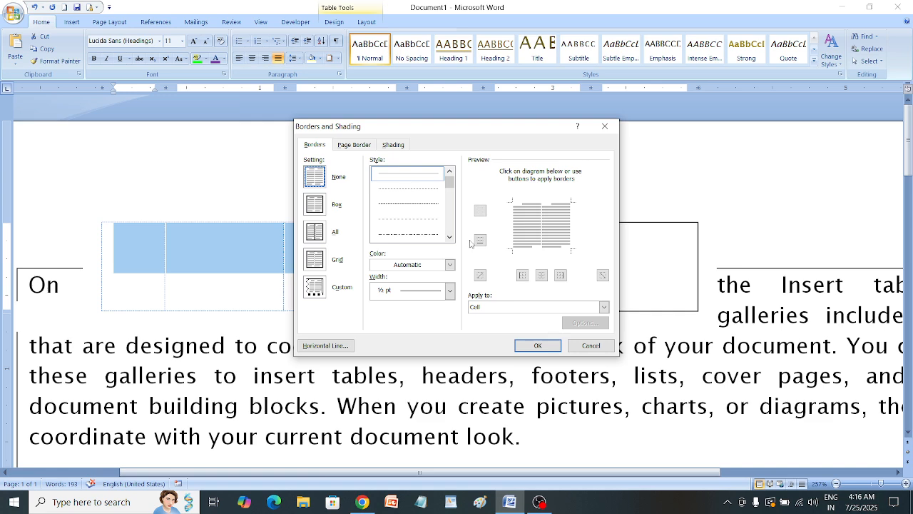
left_click(604, 126)
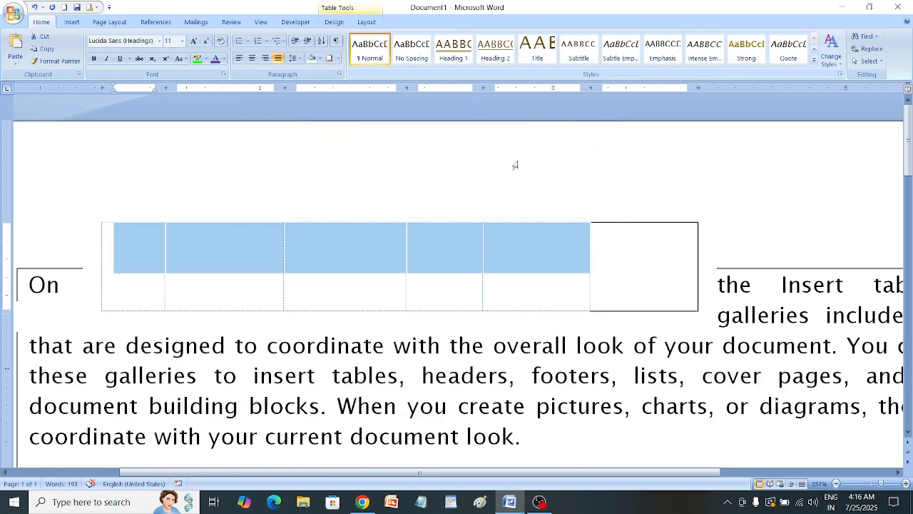
Step: Apply the Heading 1 style to the second name below the paragraphs and Heading 2 to the first name
left_click(872, 485)
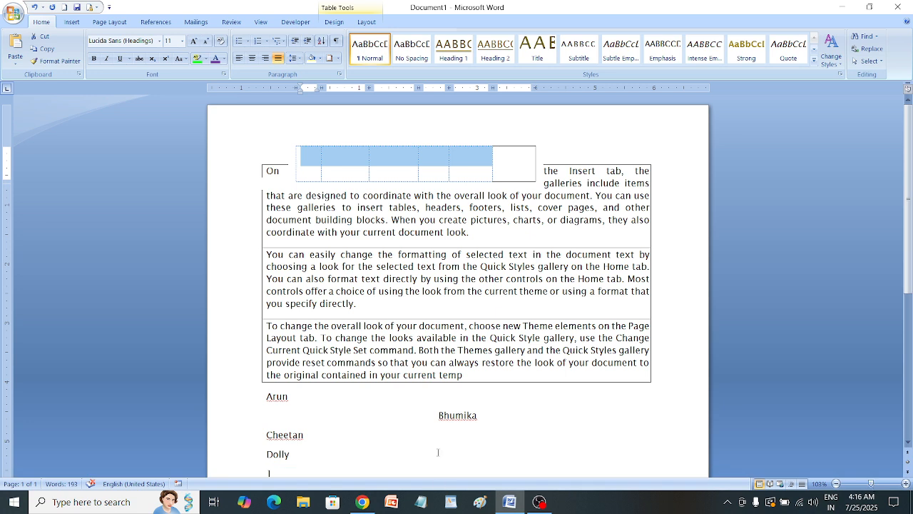
left_click_drag(486, 415, 428, 416)
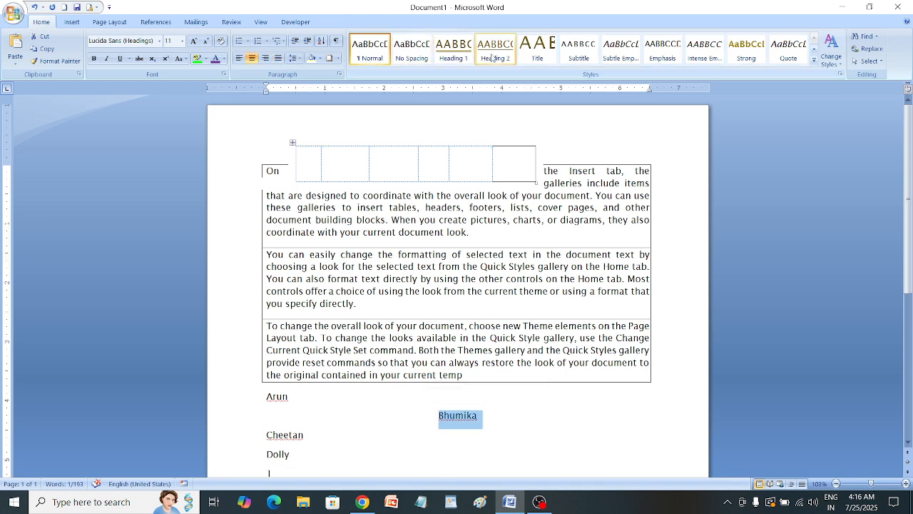
left_click(454, 50)
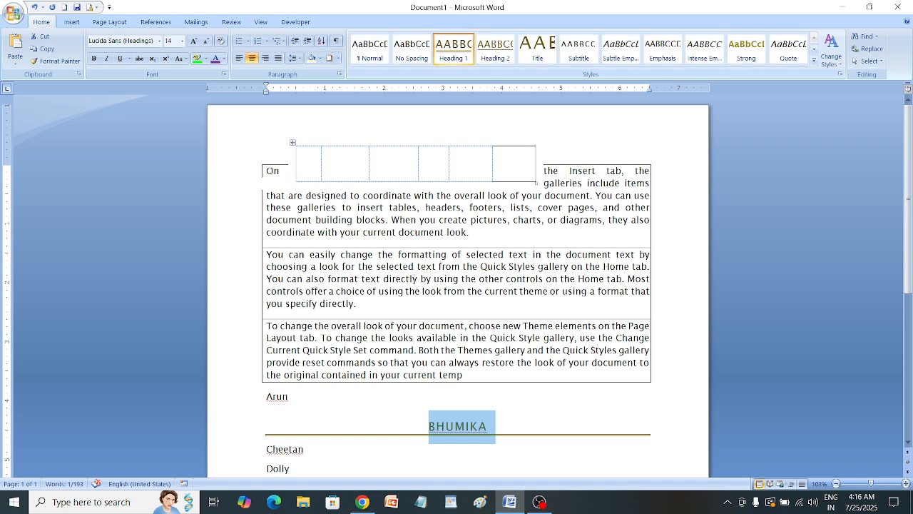
left_click_drag(302, 397, 266, 398)
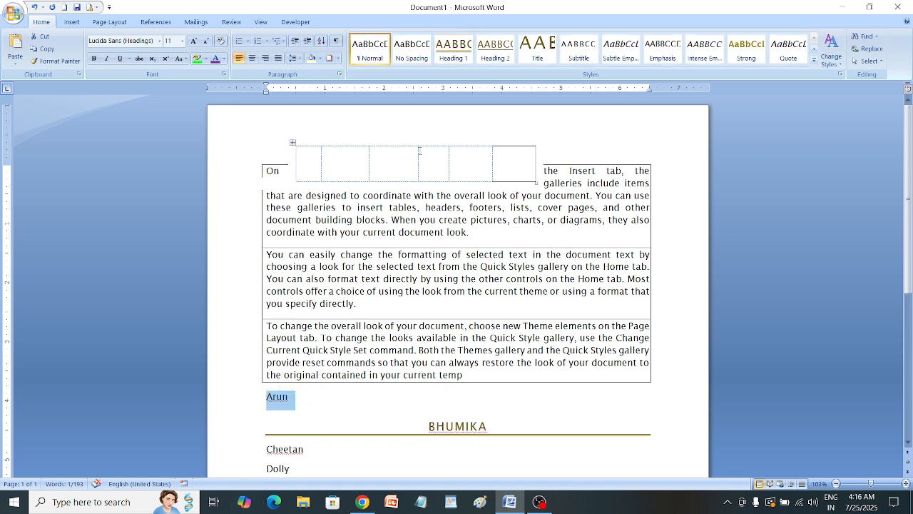
left_click(489, 62)
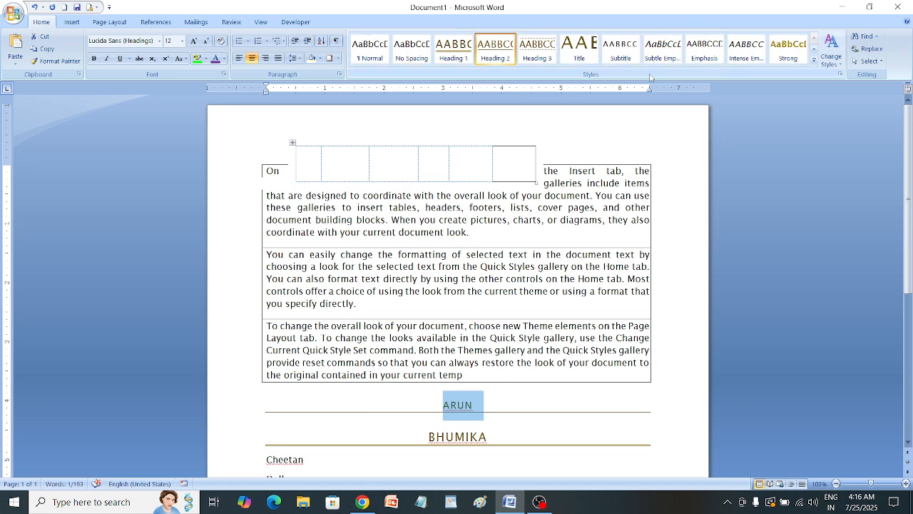
Step: Change the document's style colors to the built-in Flow color scheme
left_click(839, 63)
mouse_move(840, 77)
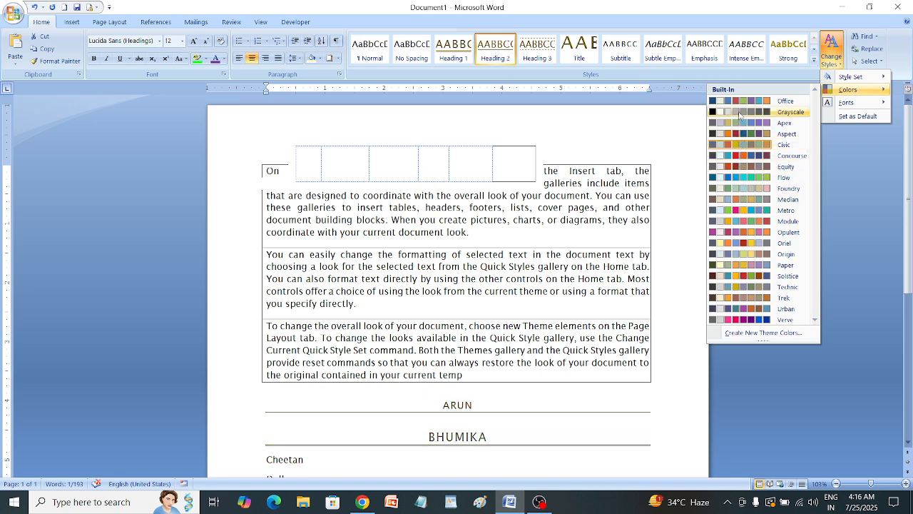
left_click(745, 177)
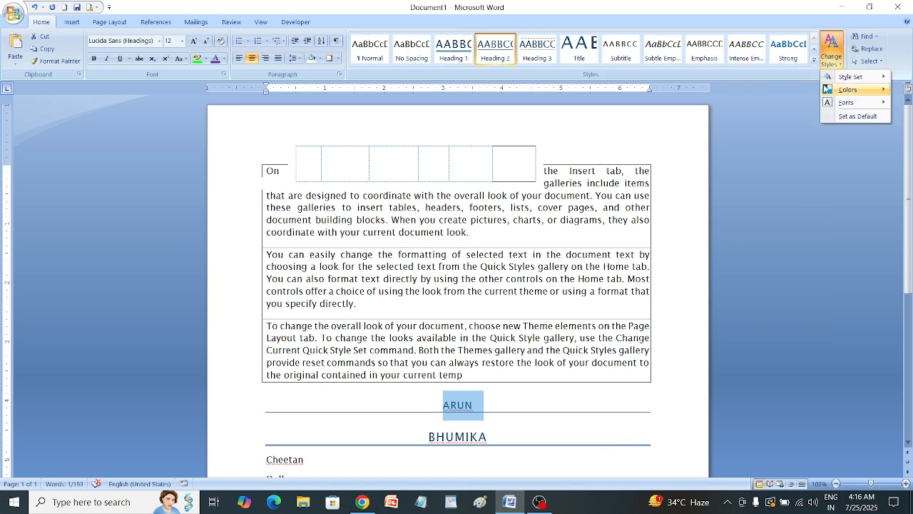
Step: Change the document's style colors from Flow to a built-in color scheme that gives dark red headings
left_click(848, 89)
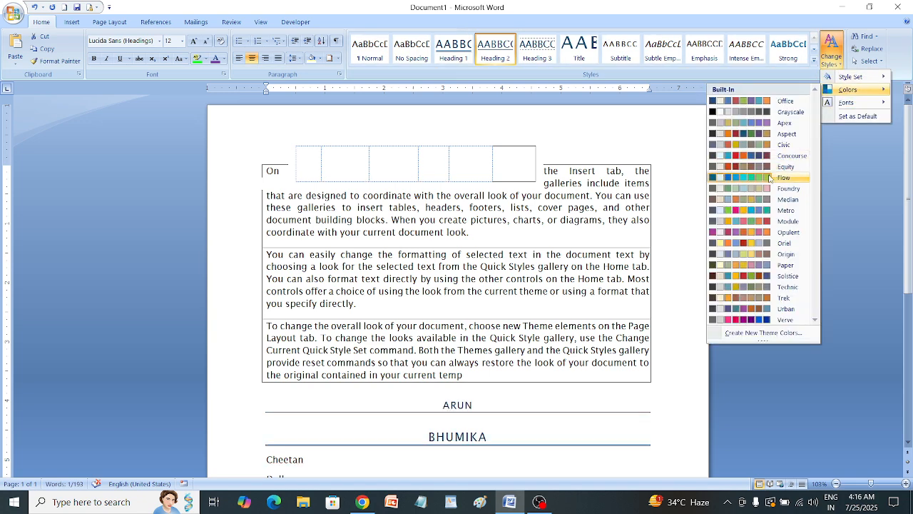
left_click(777, 177)
left_click(832, 50)
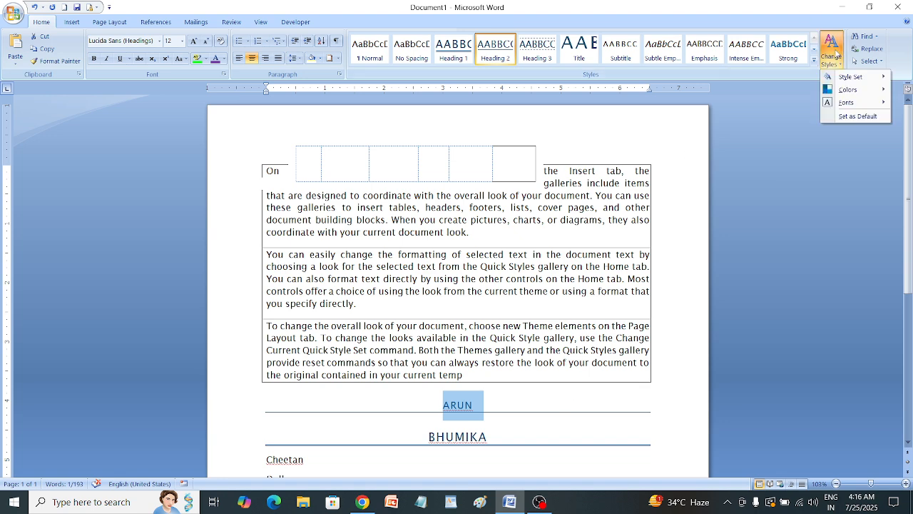
left_click(842, 89)
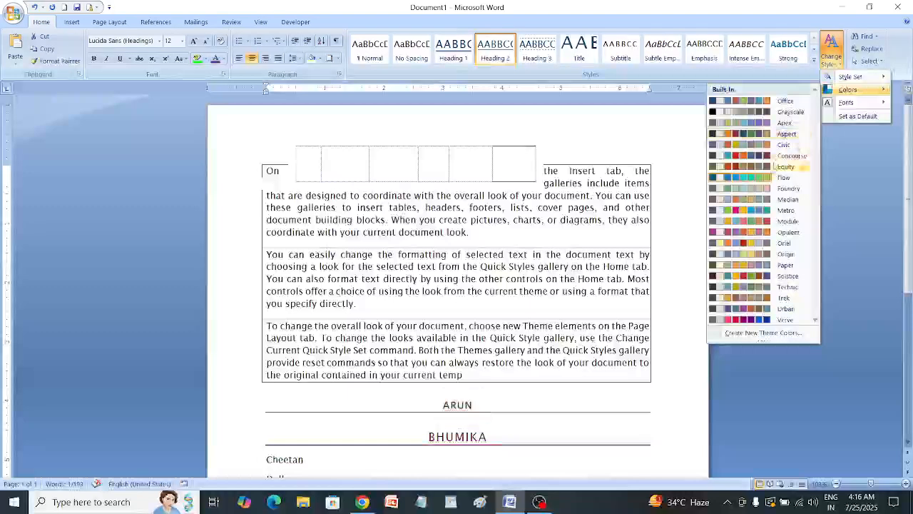
left_click(737, 220)
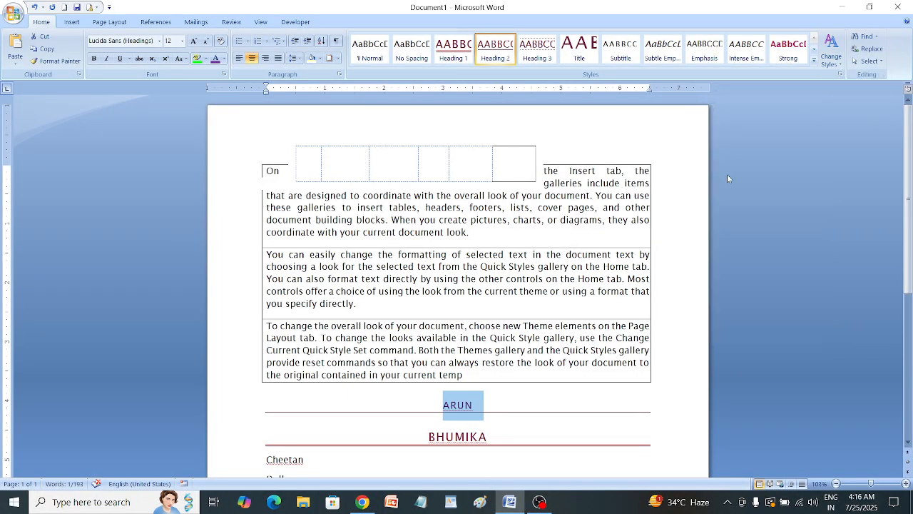
Step: Change the style fonts to the built-in Concourse set and set the current styles as the default
left_click(831, 50)
mouse_move(842, 102)
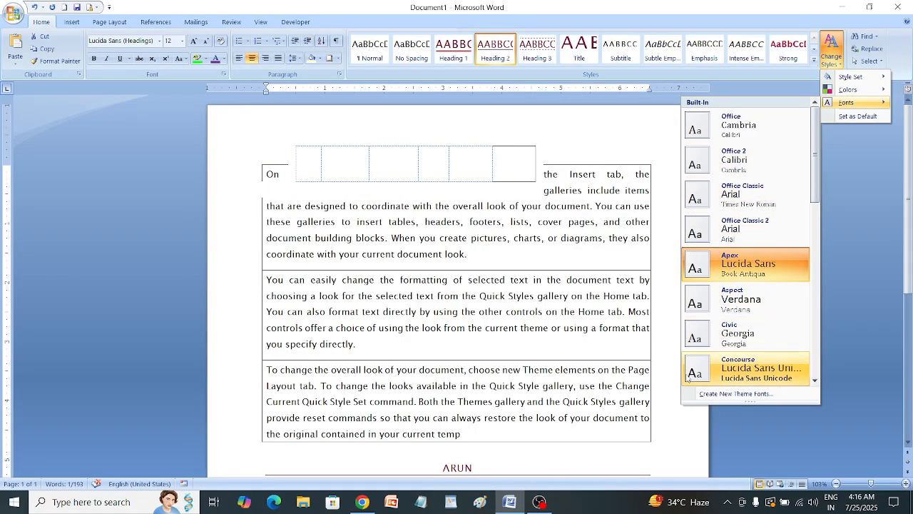
left_click(739, 364)
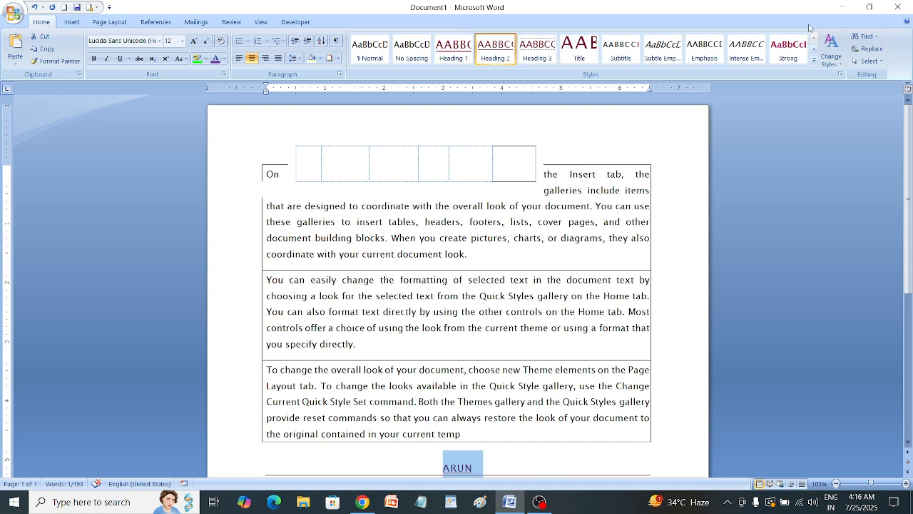
left_click(831, 53)
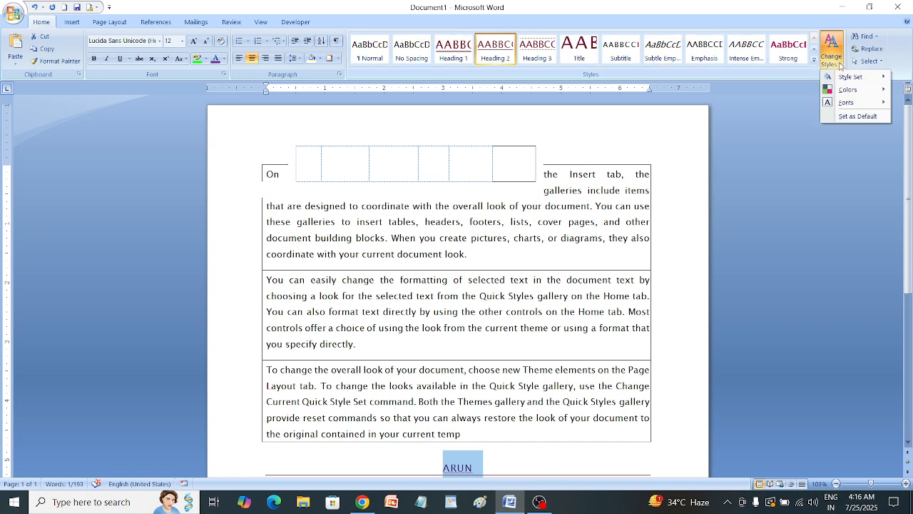
left_click(843, 117)
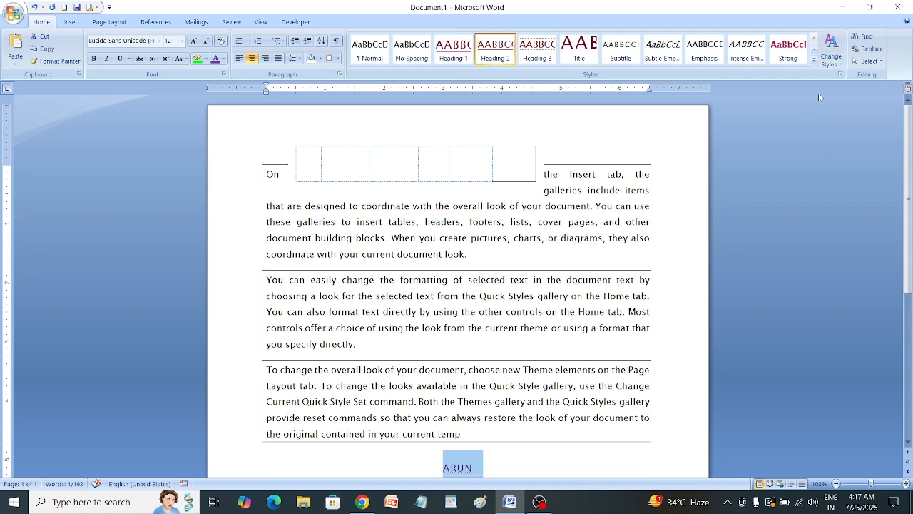
left_click(831, 51)
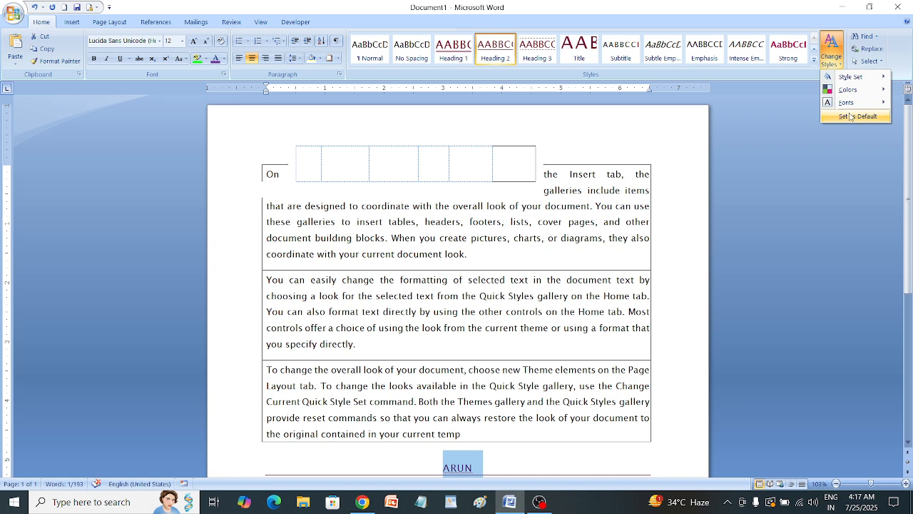
left_click(750, 104)
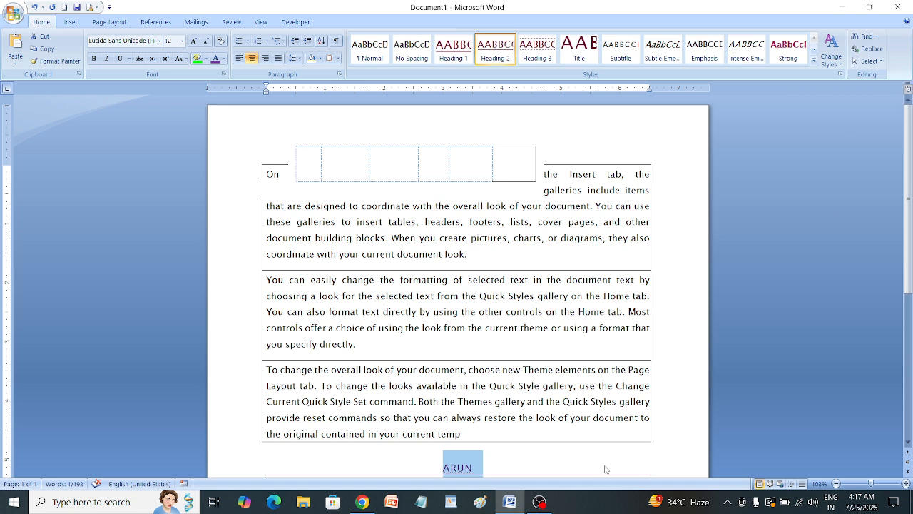
Step: Insert a page break below the list of numbers to start a second page
scroll(542, 339, "down", 6)
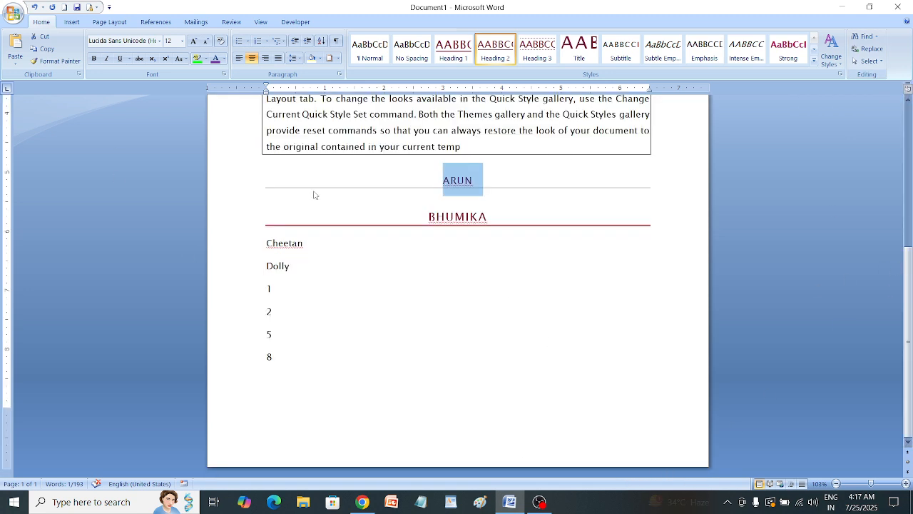
left_click(291, 371)
left_click(266, 404)
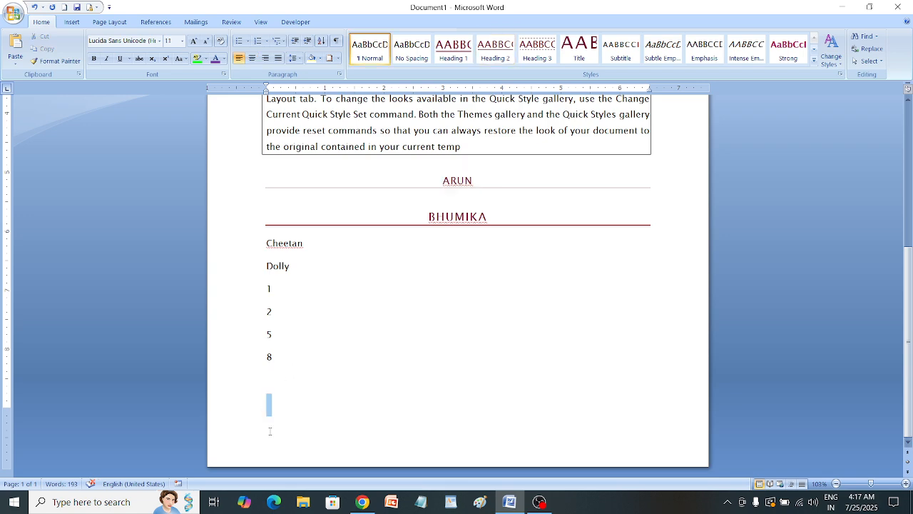
key("ctrl+Return")
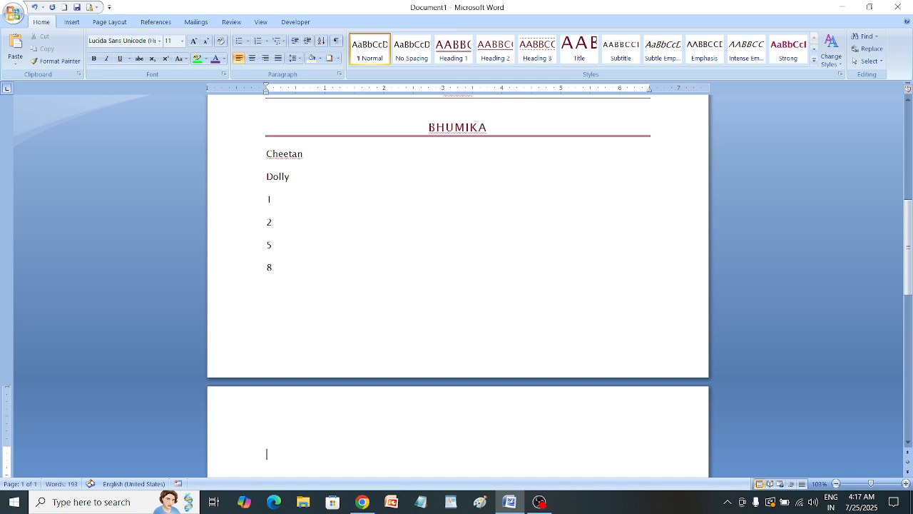
scroll(271, 227, "down", 5)
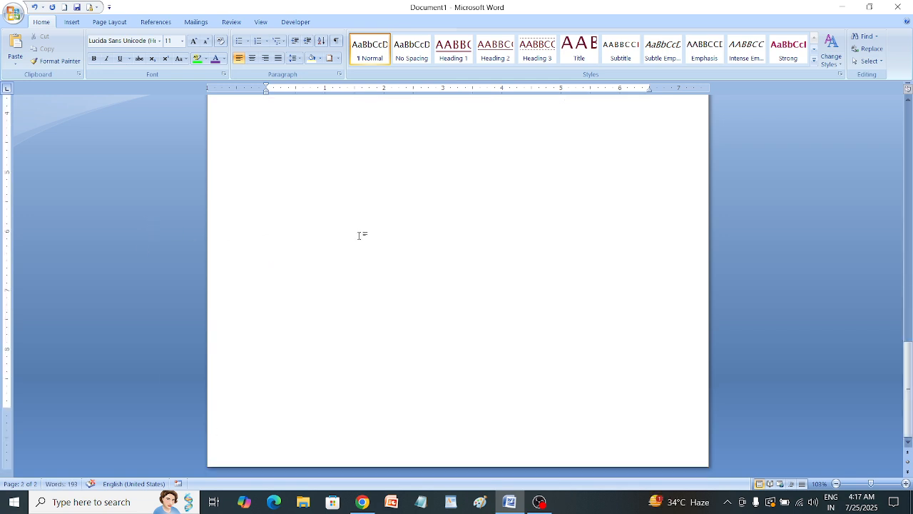
Step: Generate sample paragraphs at the start of the second page with =rand()
left_click_drag(908, 388, 908, 285)
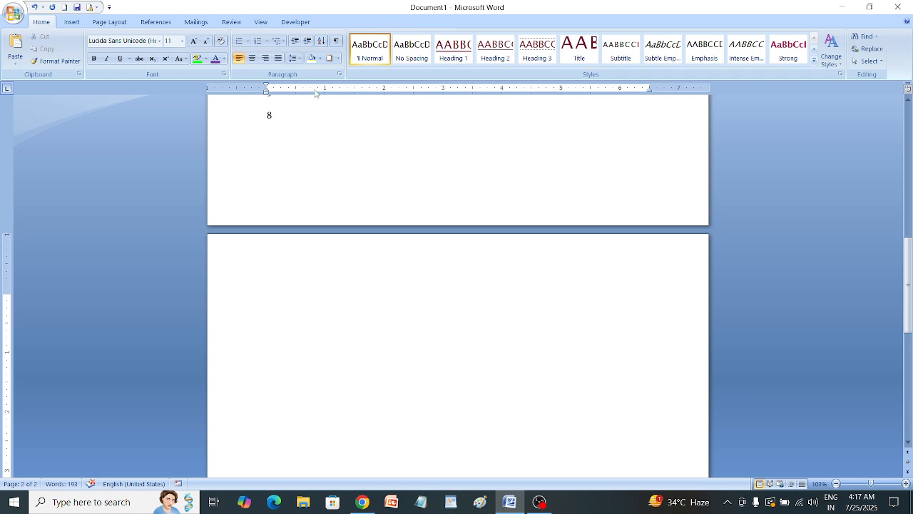
type("=rand()")
key("Return")
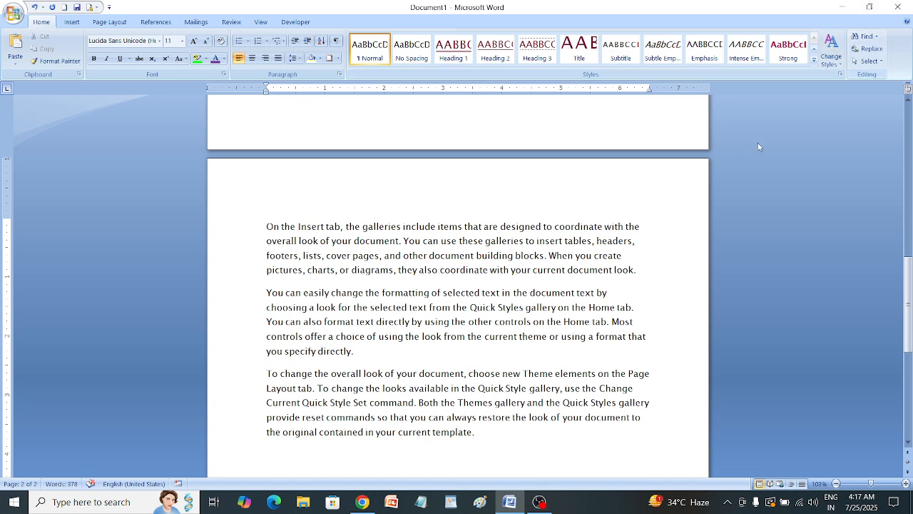
Step: Select the sample paragraphs on the second page and search for the word "the"
left_click_drag(481, 443, 278, 210)
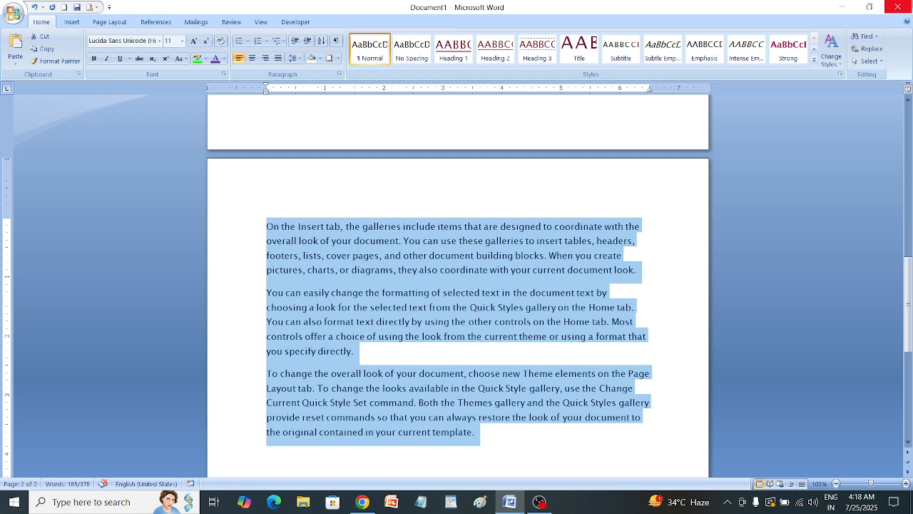
left_click(865, 35)
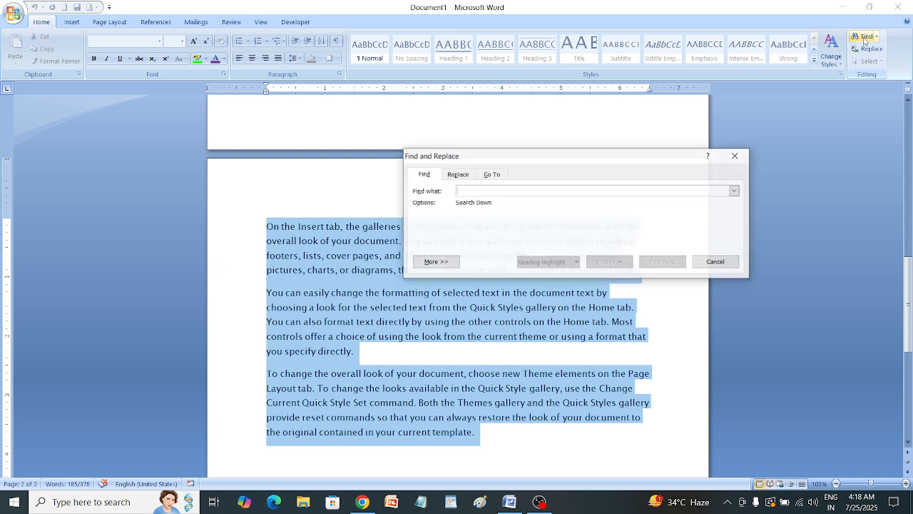
left_click_drag(539, 161, 480, 142)
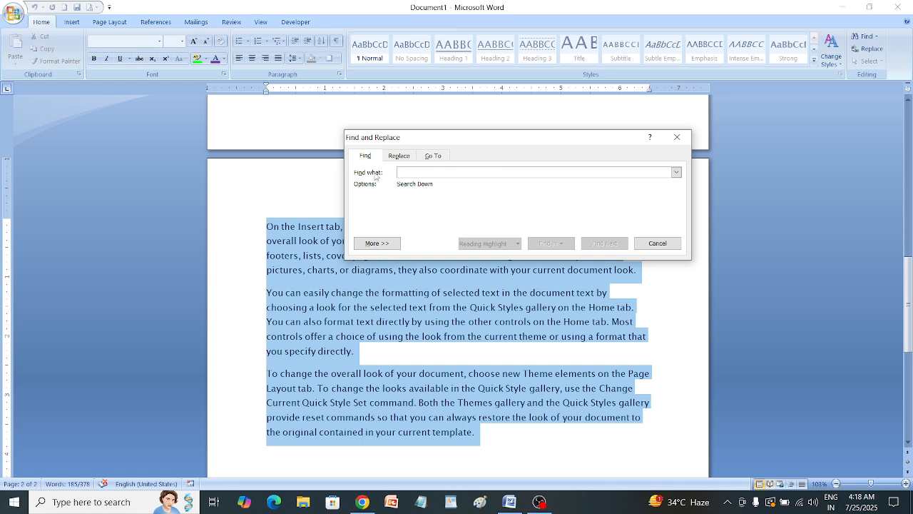
type("the")
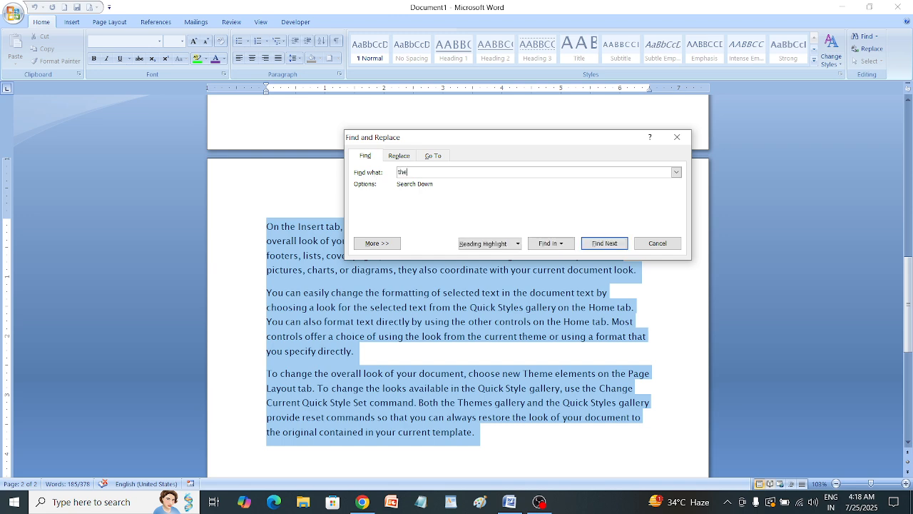
left_click(604, 243)
left_click(604, 243)
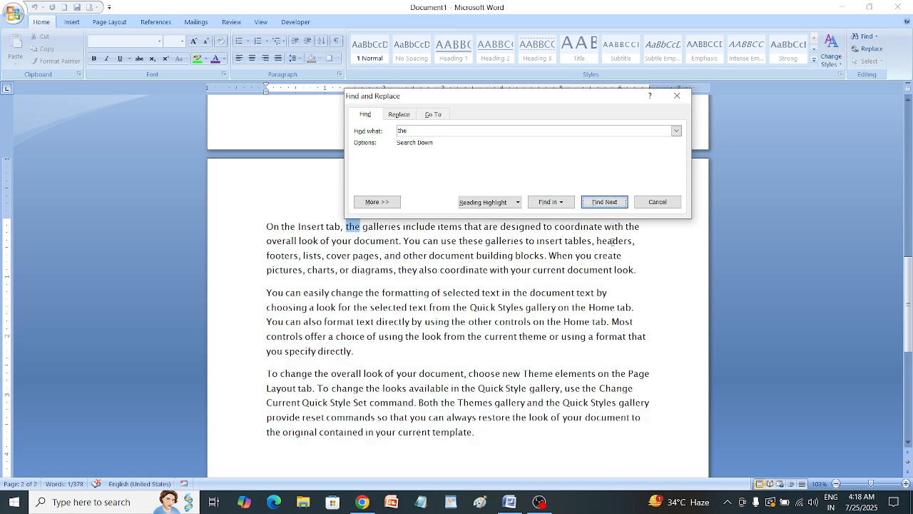
Step: Step through the remaining occurrences of "the", continue the search from the document's beginning, and close Find and Replace
left_click(606, 203)
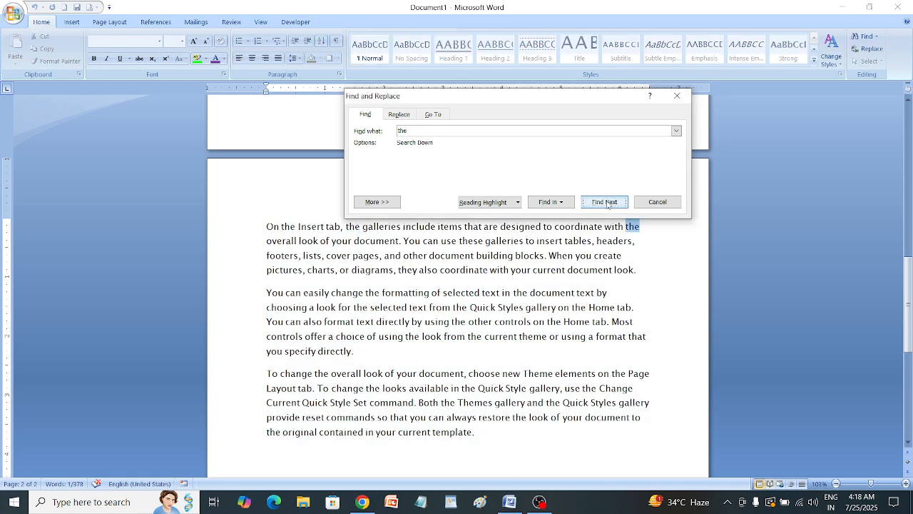
left_click(606, 203)
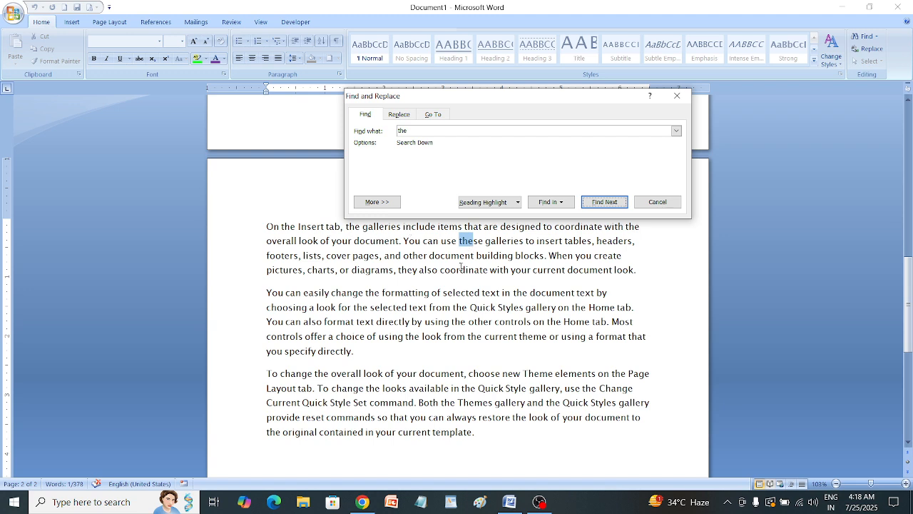
left_click(606, 203)
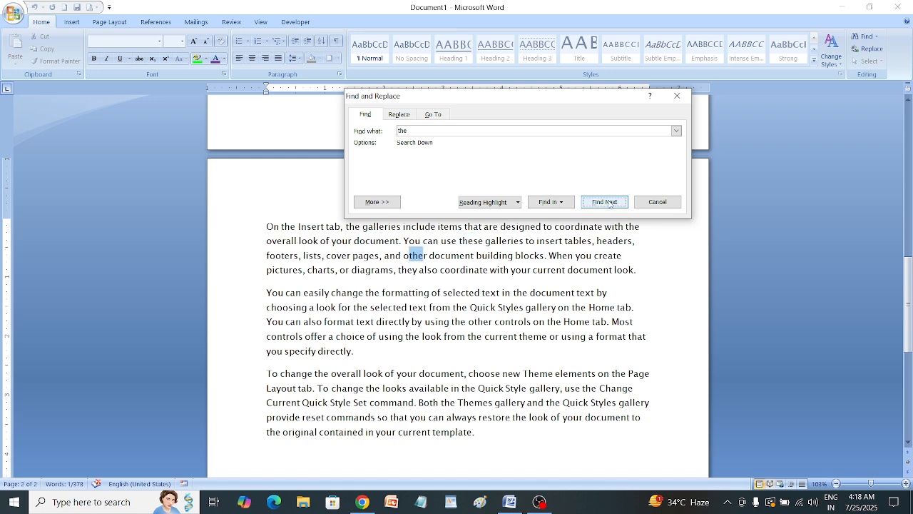
left_click(608, 203)
left_click(608, 203)
left_click(608, 203)
left_click(608, 203)
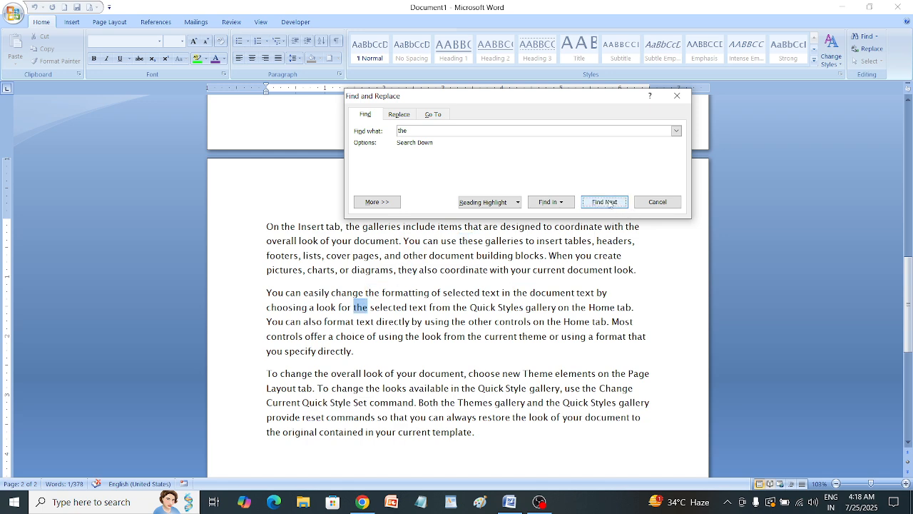
left_click(608, 202)
left_click(607, 203)
left_click(608, 202)
left_click(608, 203)
left_click(608, 202)
left_click(608, 203)
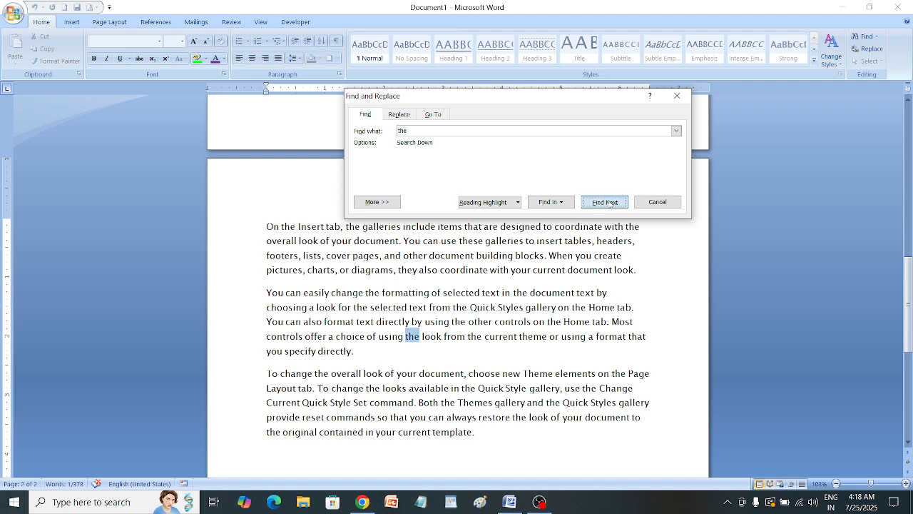
left_click(608, 203)
left_click(608, 203)
left_click(611, 204)
left_click(610, 203)
left_click(610, 204)
left_click(611, 203)
left_click(611, 203)
left_click(610, 204)
left_click(610, 204)
left_click(610, 204)
left_click(610, 203)
left_click(610, 203)
left_click(610, 203)
left_click(610, 203)
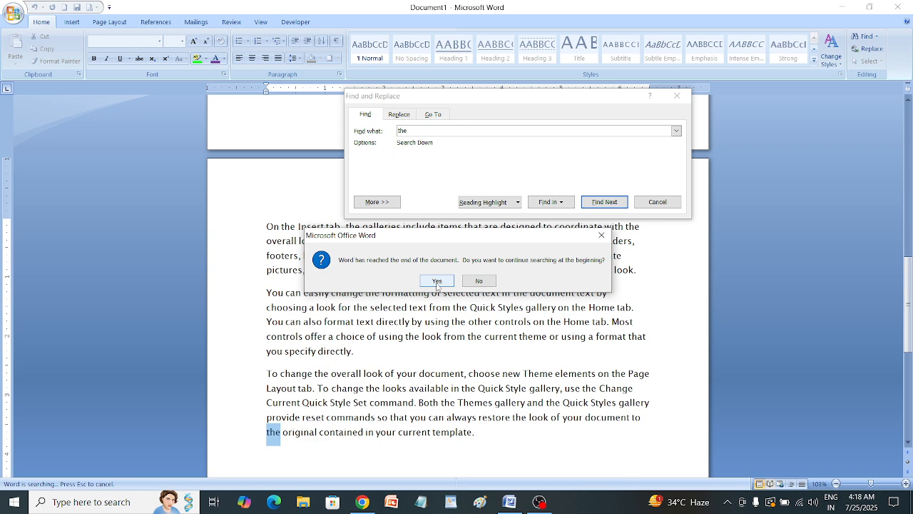
left_click(437, 281)
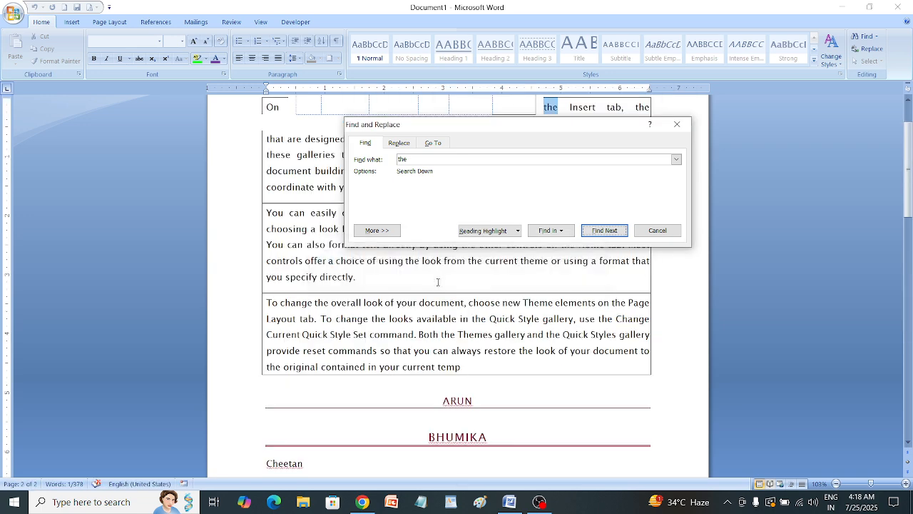
left_click(677, 124)
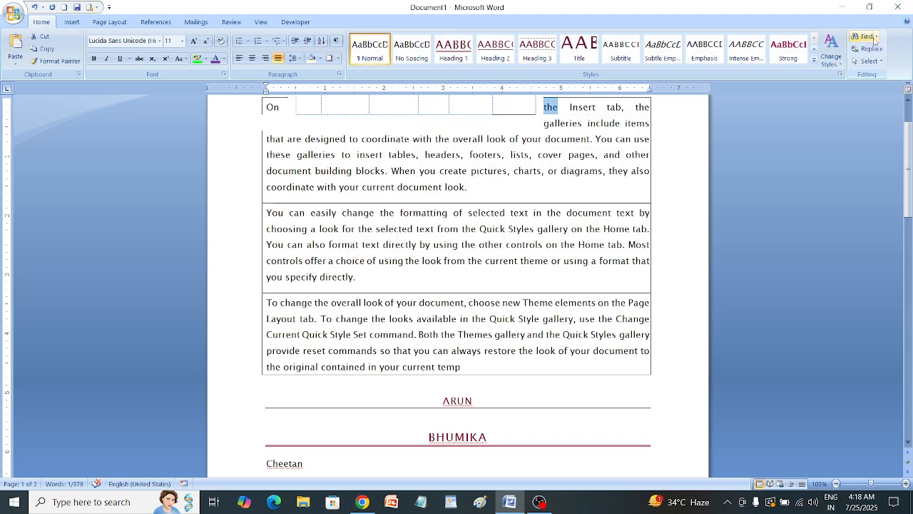
Step: Replace all occurrences of "the" with "that" throughout the document and review the changed text
left_click(875, 53)
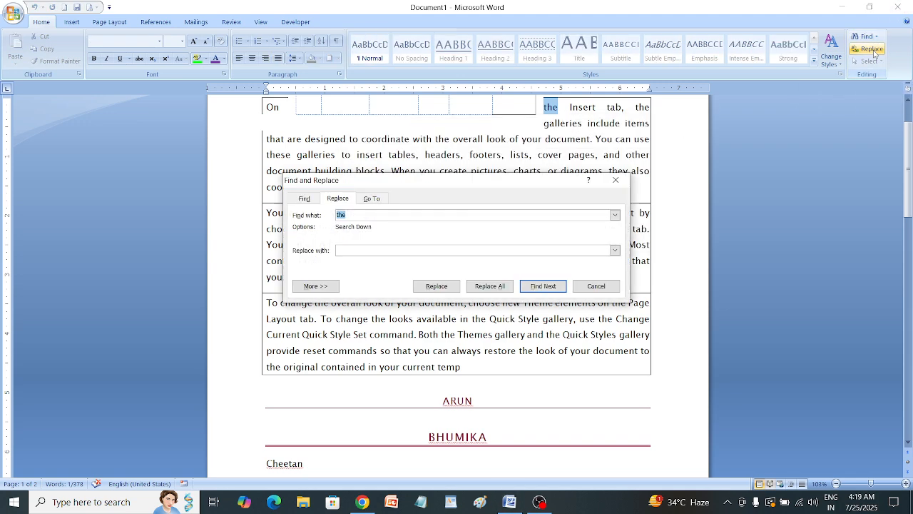
left_click(356, 250)
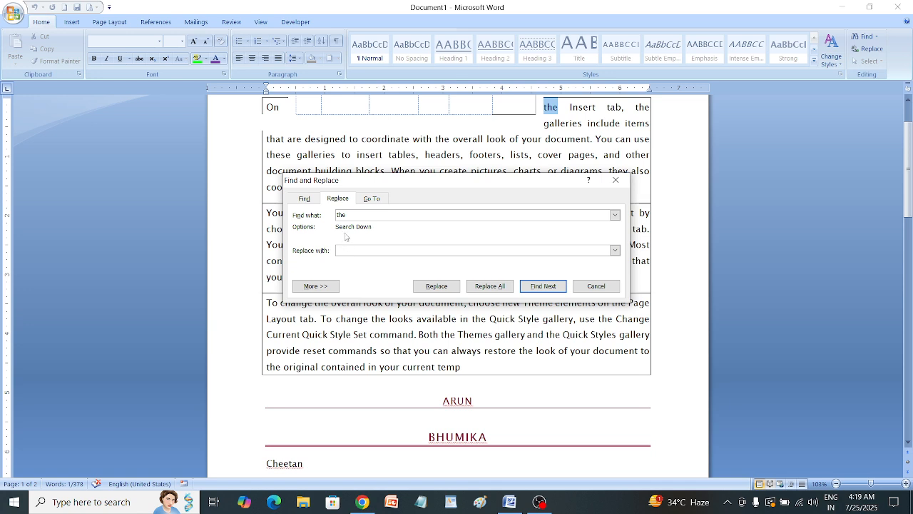
type("that")
key("BackSpace")
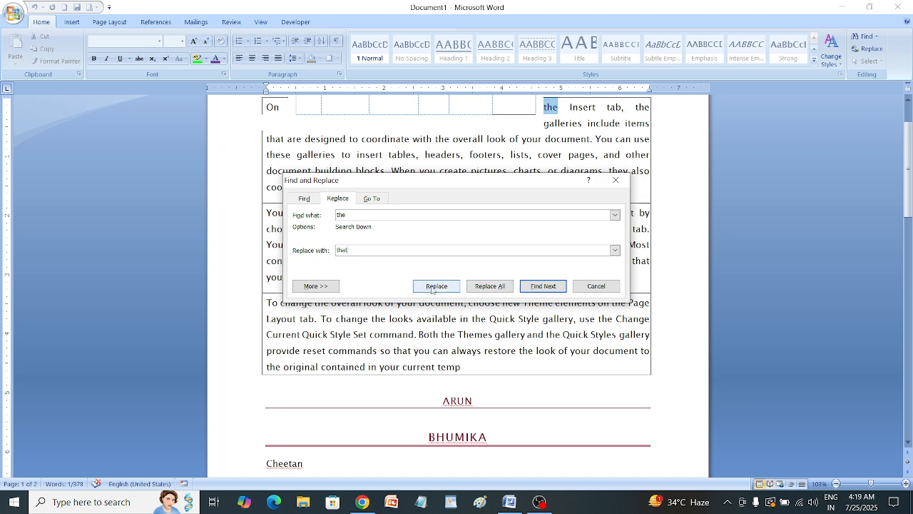
left_click(490, 288)
left_click(476, 282)
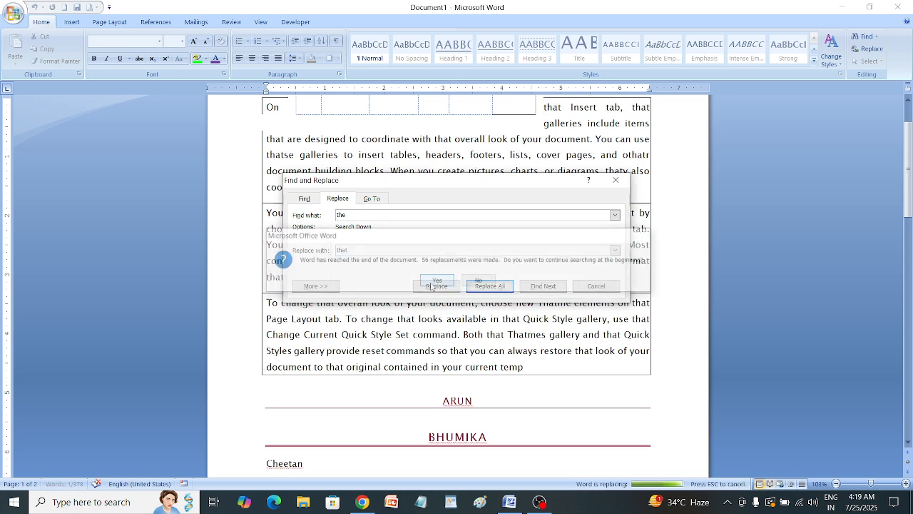
left_click(462, 286)
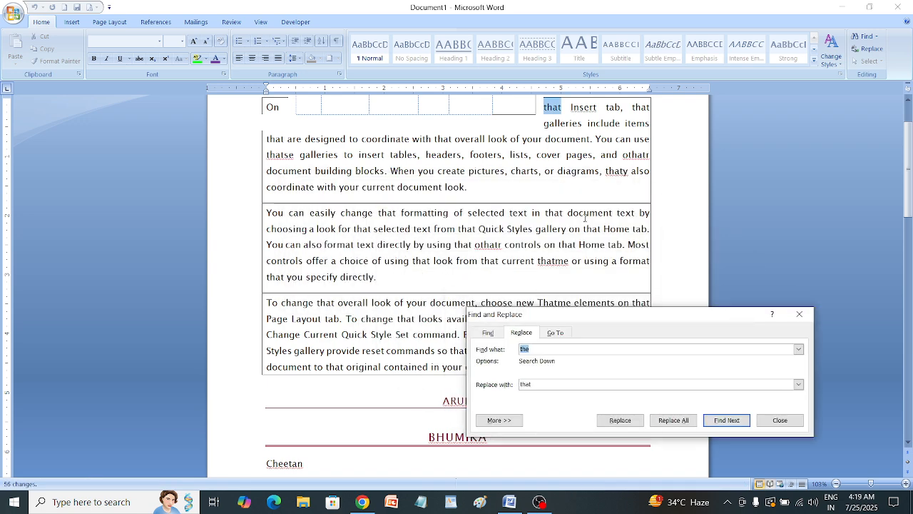
scroll(480, 214, "down", 5)
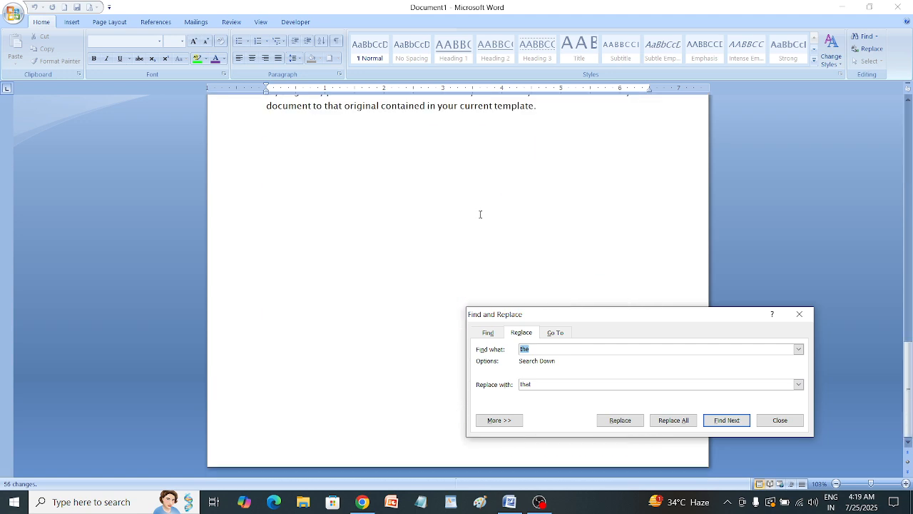
Step: Select ", that" in the second page's first paragraph and replace all "that" with "the" in the selection
scroll(480, 214, "up", 7)
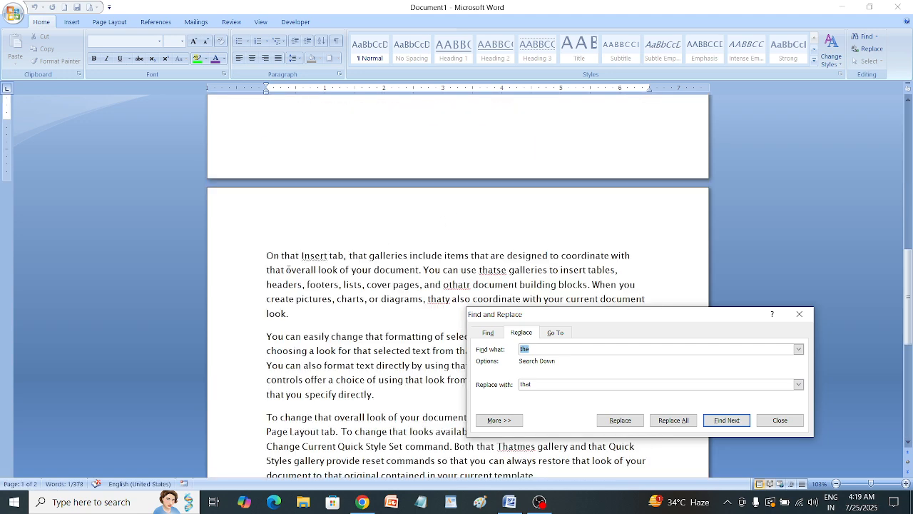
left_click(296, 255)
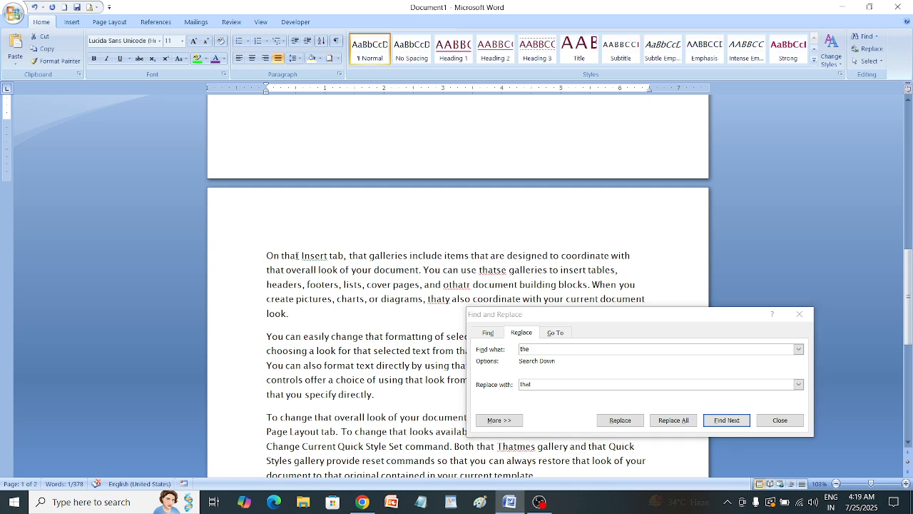
left_click_drag(281, 255, 329, 256)
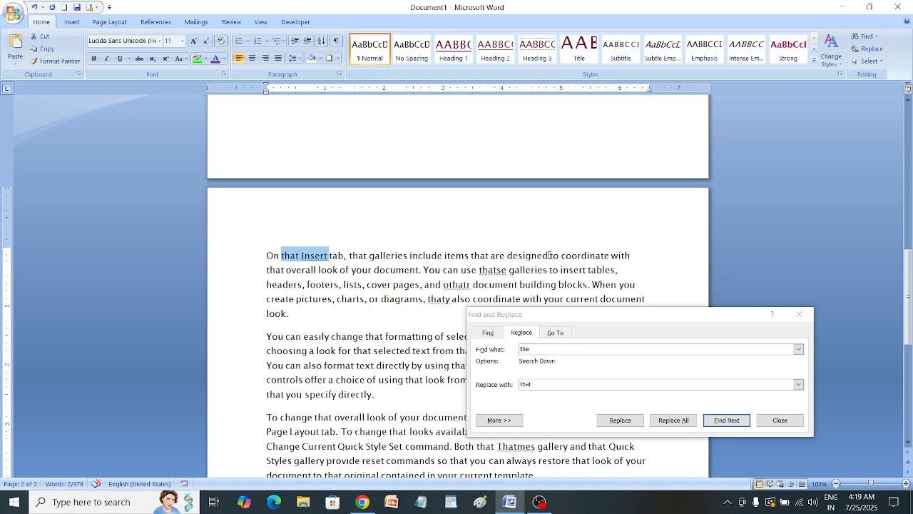
left_click_drag(344, 255, 369, 256)
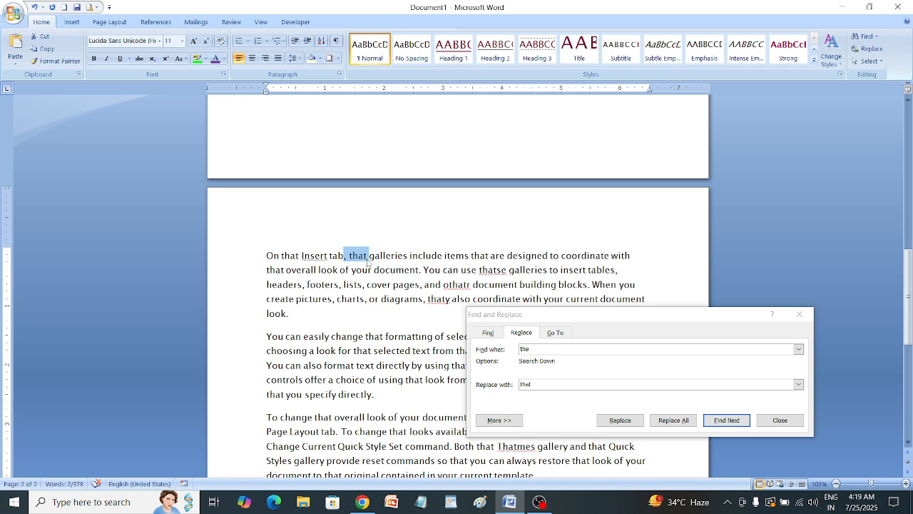
left_click(543, 385)
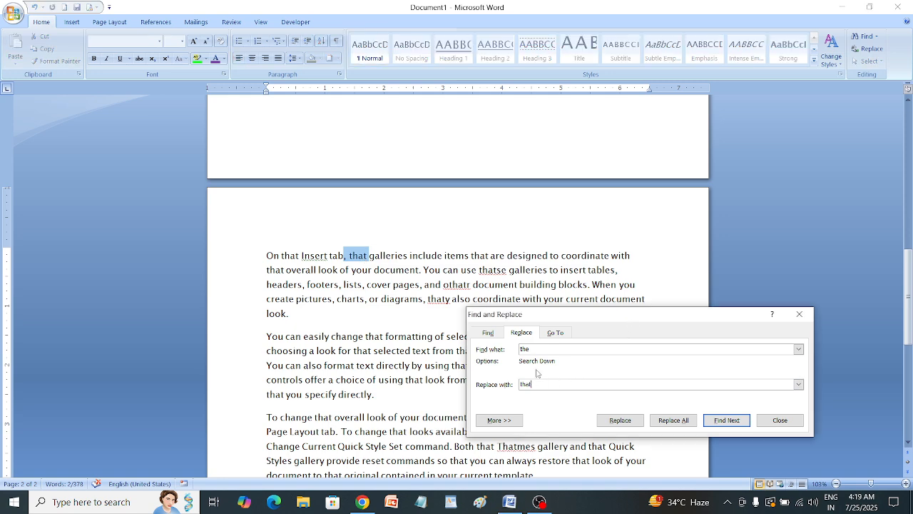
key("BackSpace")
key("BackSpace")
key("BackSpace")
left_click(663, 421)
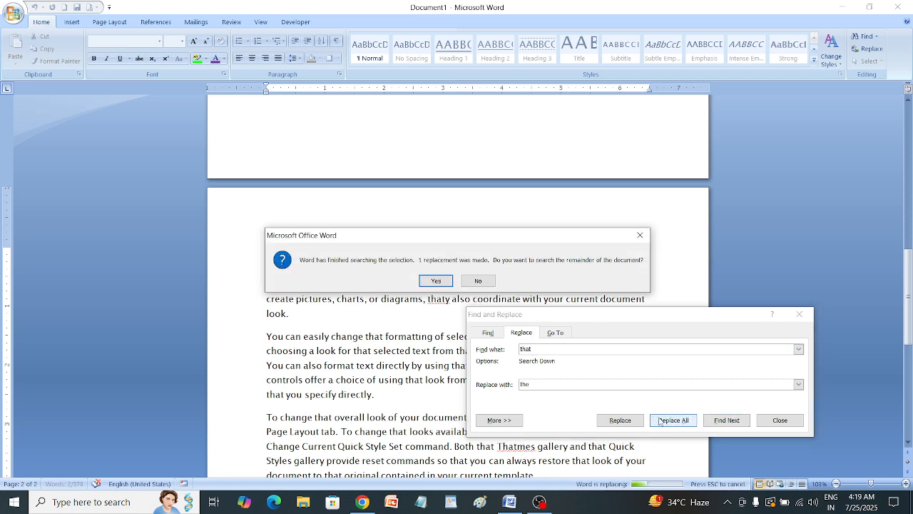
Step: Extend the replacement of "that" with "the" to the rest of the document and its beginning, and close Find and Replace
left_click(438, 281)
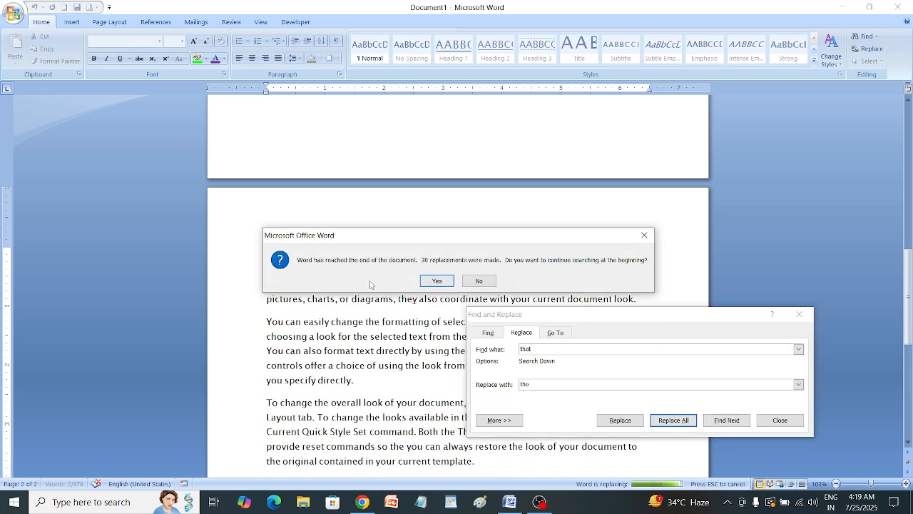
left_click(435, 280)
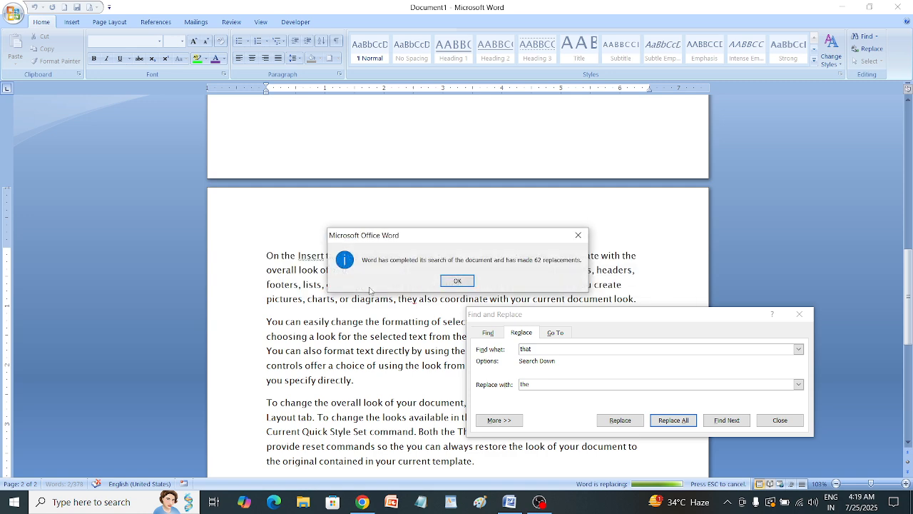
left_click(449, 282)
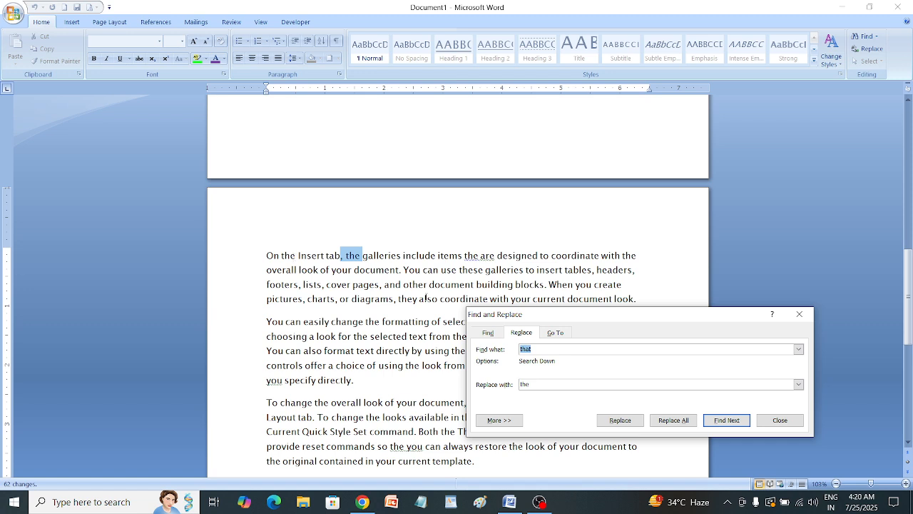
left_click(800, 314)
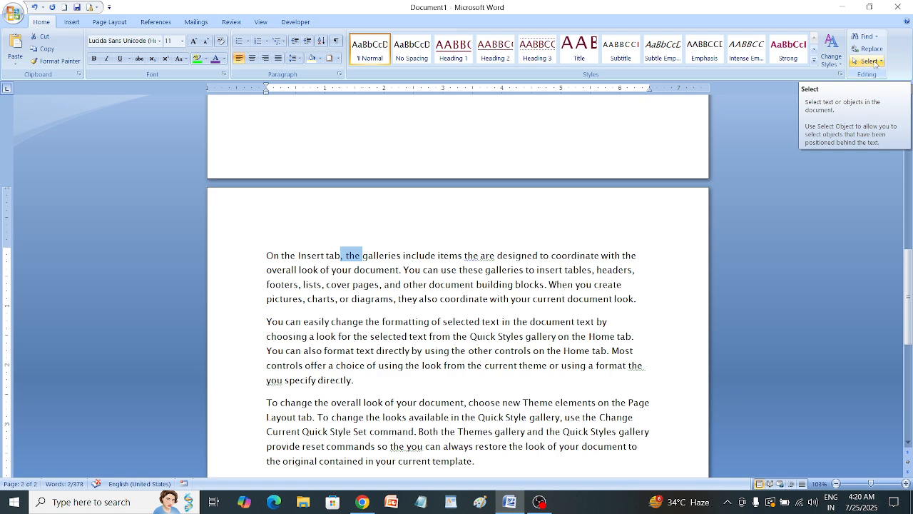
Step: Select the entire document content and turn on Select Objects mode
left_click(874, 62)
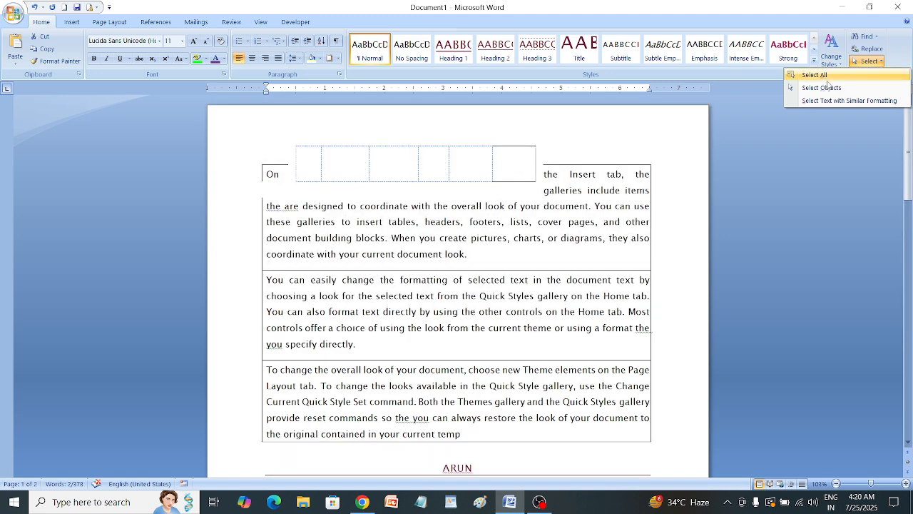
left_click(815, 75)
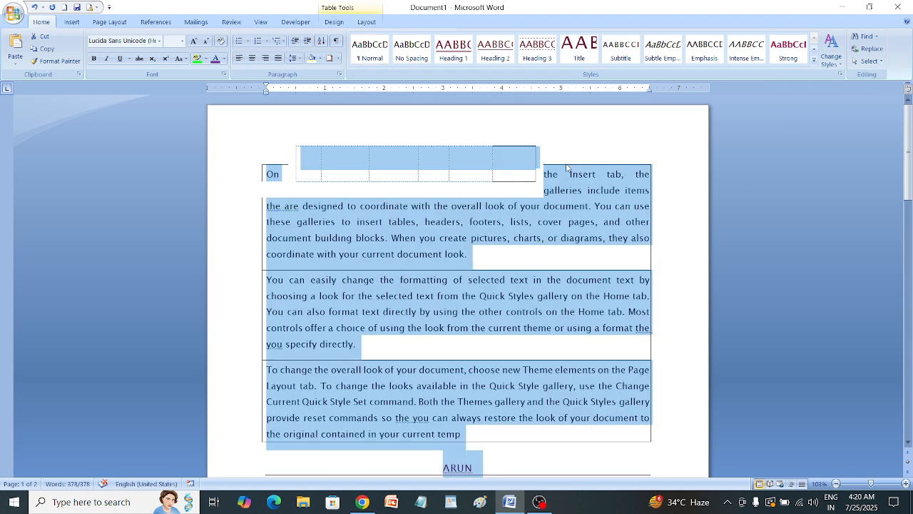
left_click(879, 61)
left_click(861, 88)
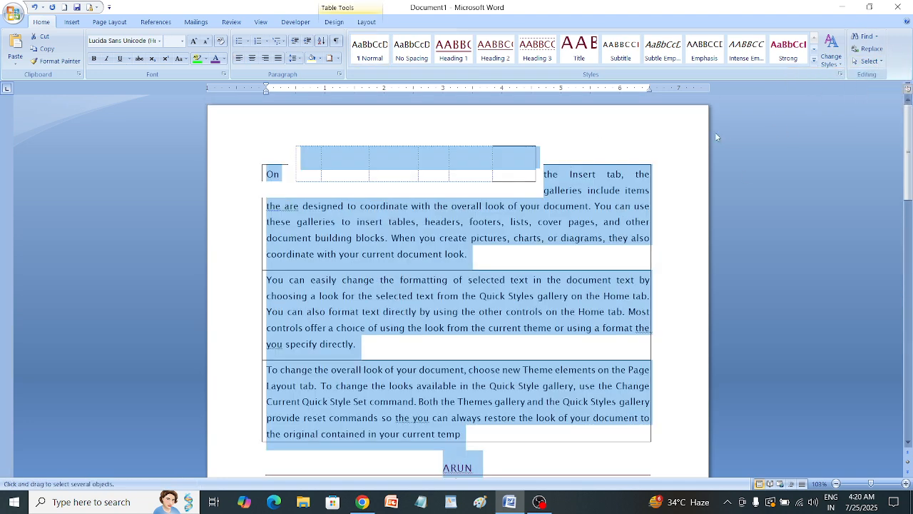
key("Delete")
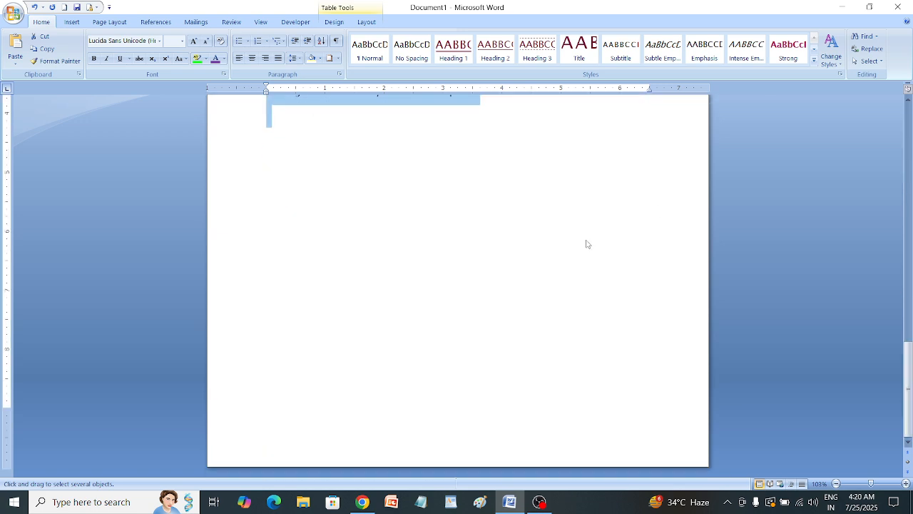
Step: Draw a rectangle about 2.07" wide and 2.32" high in the empty area below the second page's paragraphs
left_click(72, 22)
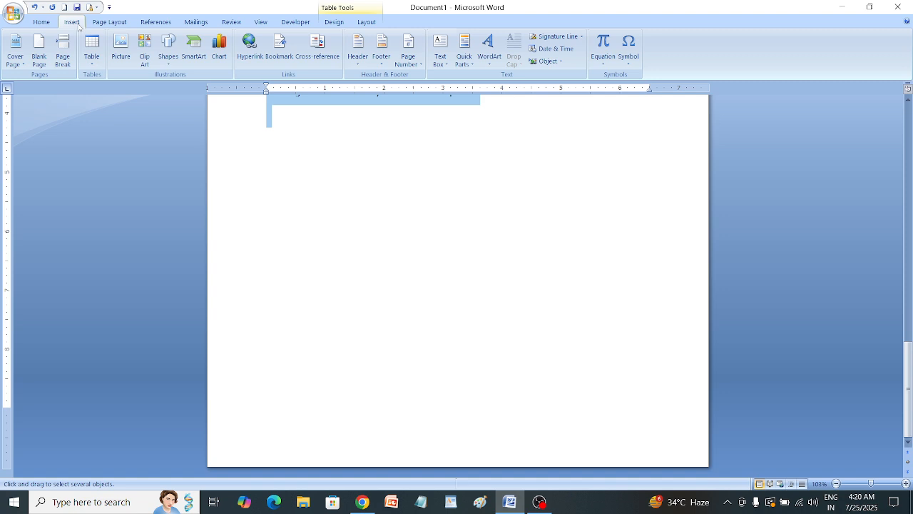
left_click(93, 65)
left_click(167, 62)
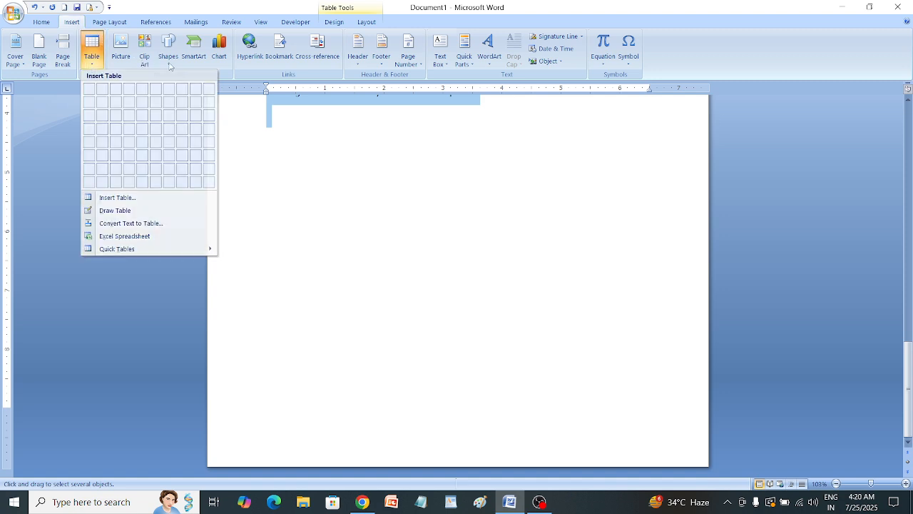
left_click(200, 88)
left_click_drag(279, 163, 401, 299)
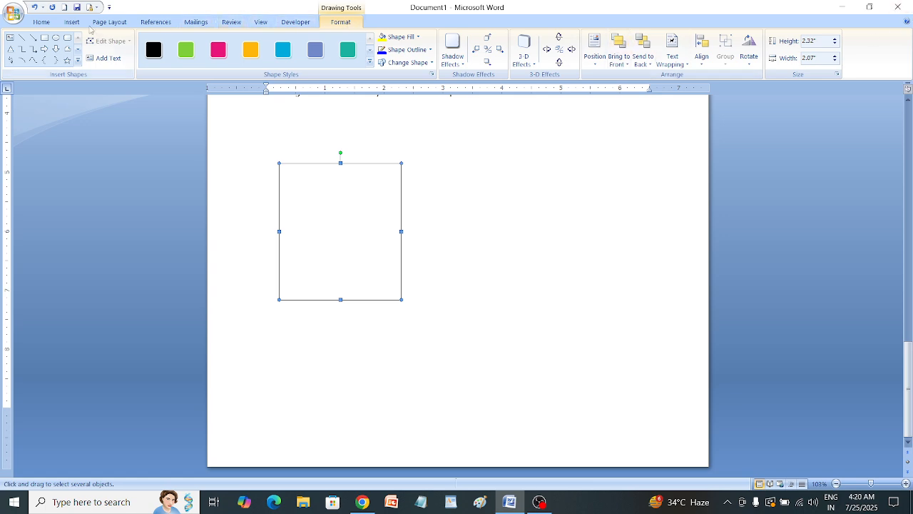
Step: Turn off Select Objects mode, deselect the rectangle on the second page, and toggle the mode on and off again
left_click(41, 22)
left_click(868, 61)
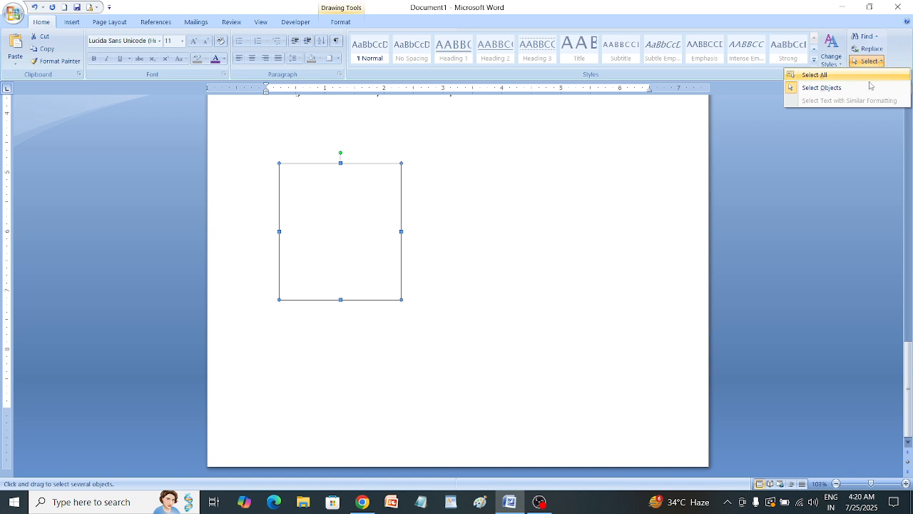
left_click(857, 89)
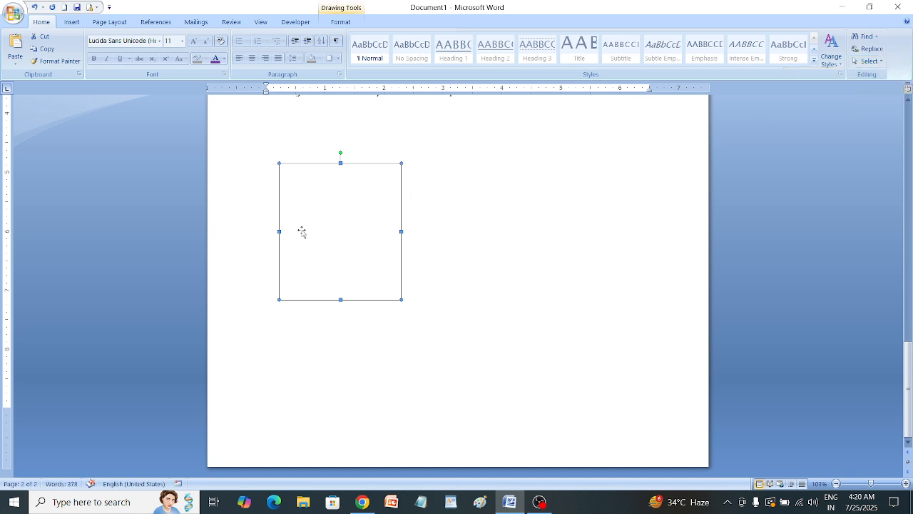
left_click(540, 116)
left_click(868, 60)
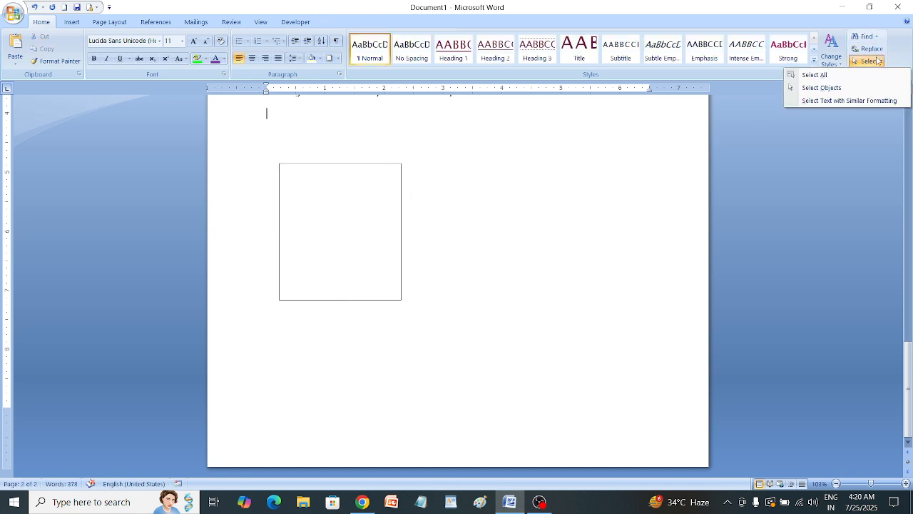
left_click(852, 87)
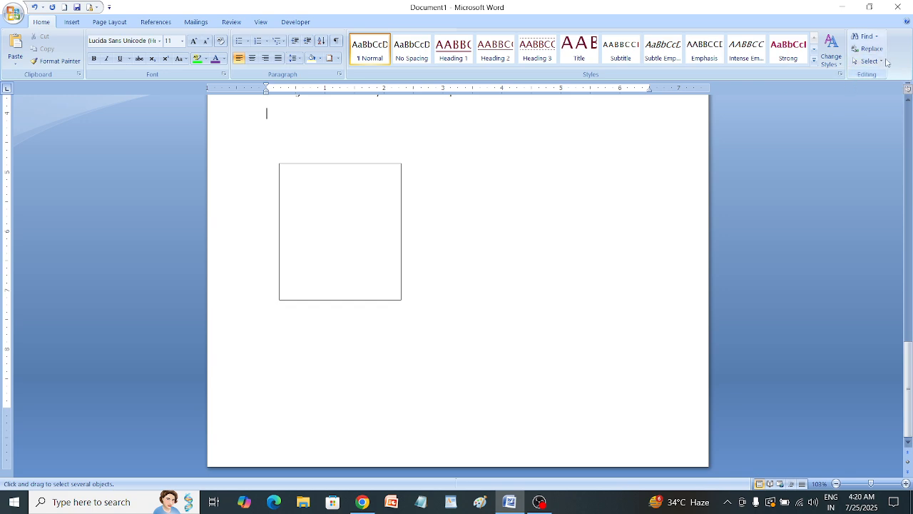
left_click(868, 61)
left_click(842, 87)
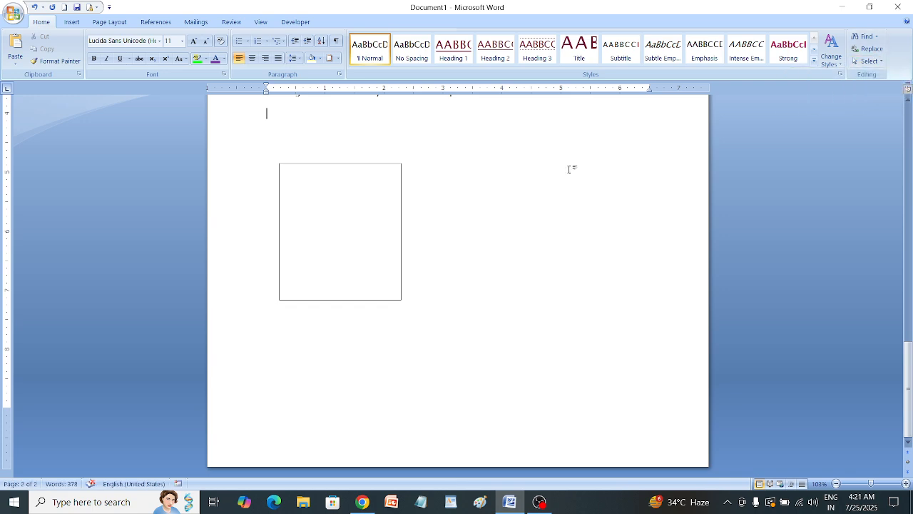
scroll(288, 195, "up", 10)
scroll(483, 198, "down", 10)
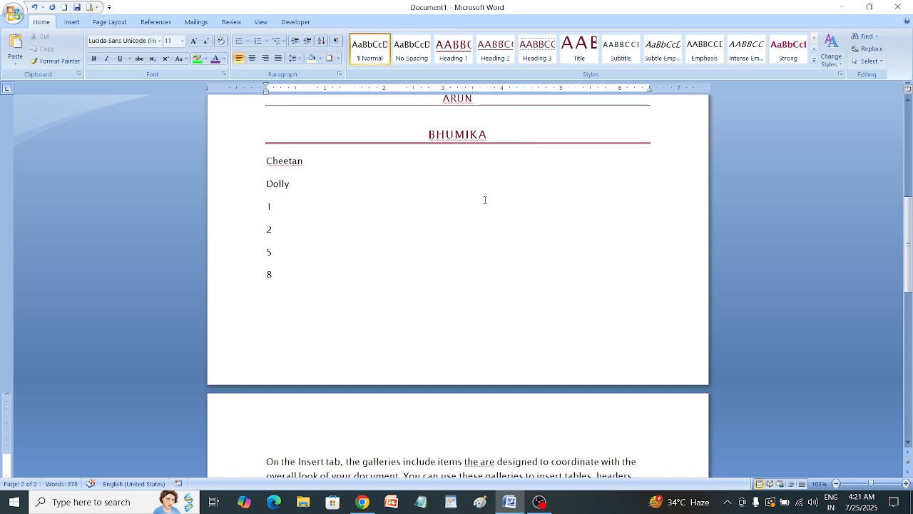
scroll(483, 198, "up", 10)
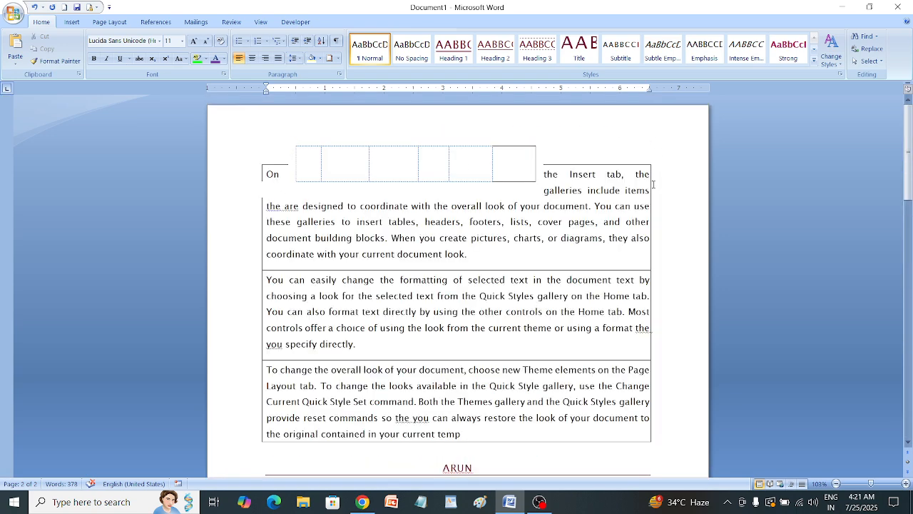
left_click(867, 61)
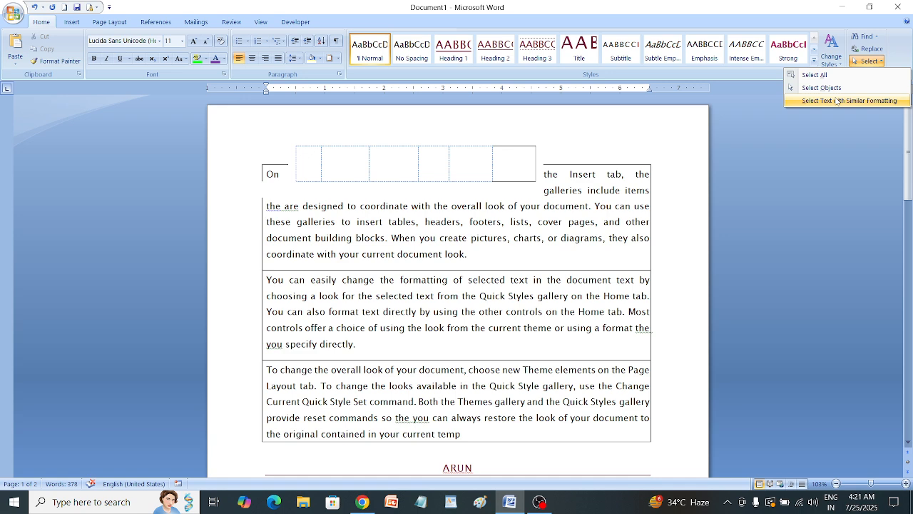
Step: Close the document without saving its changes
left_click(897, 6)
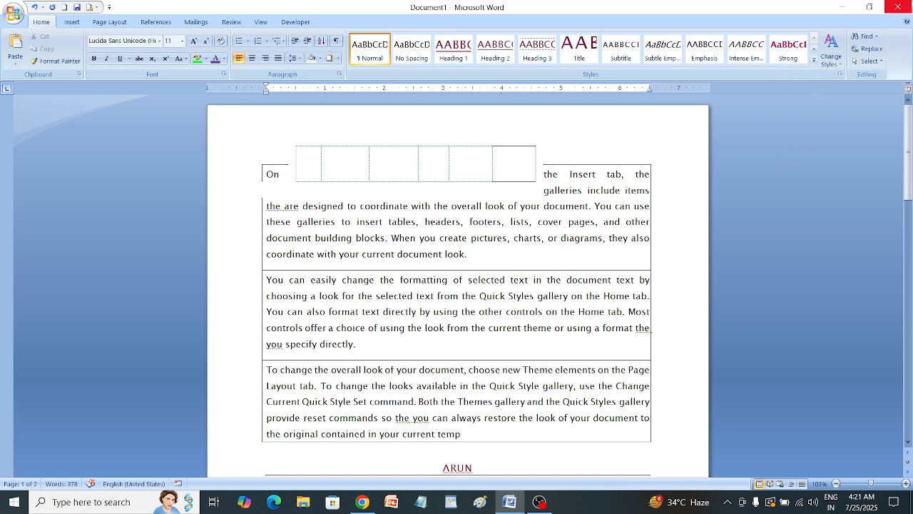
left_click(898, 7)
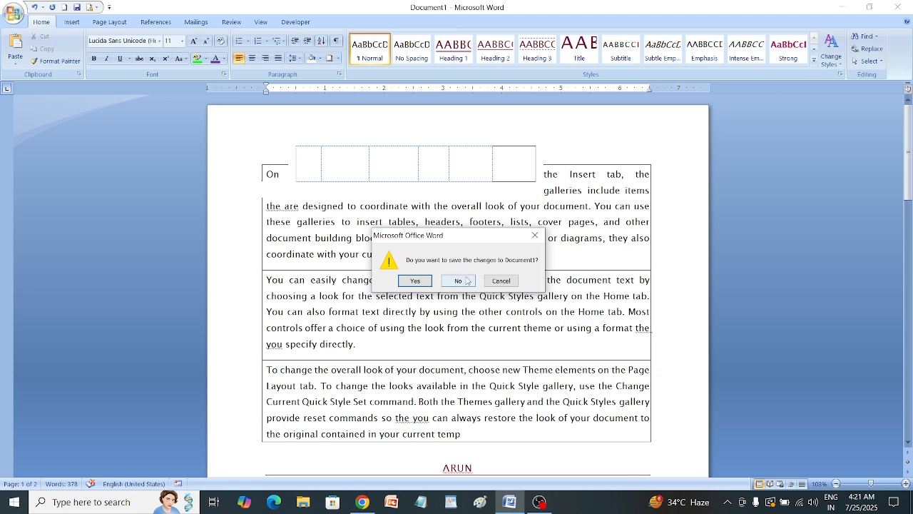
left_click(459, 280)
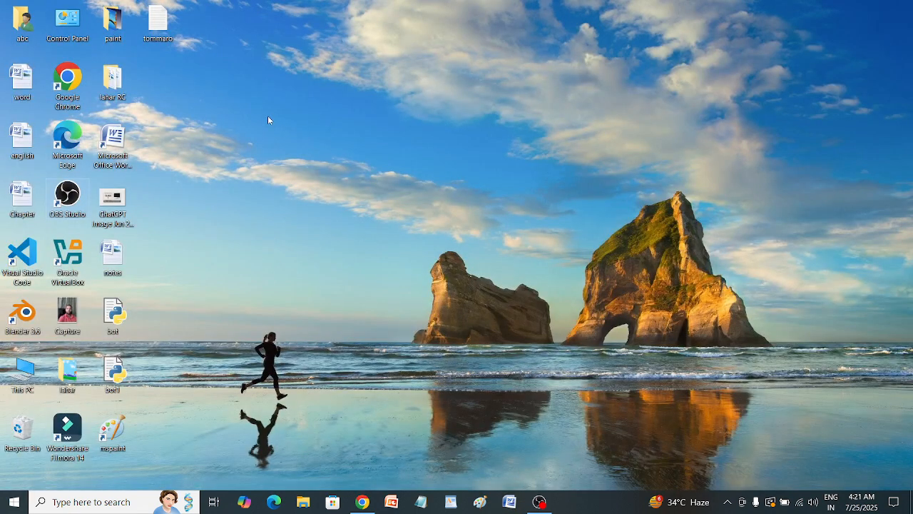